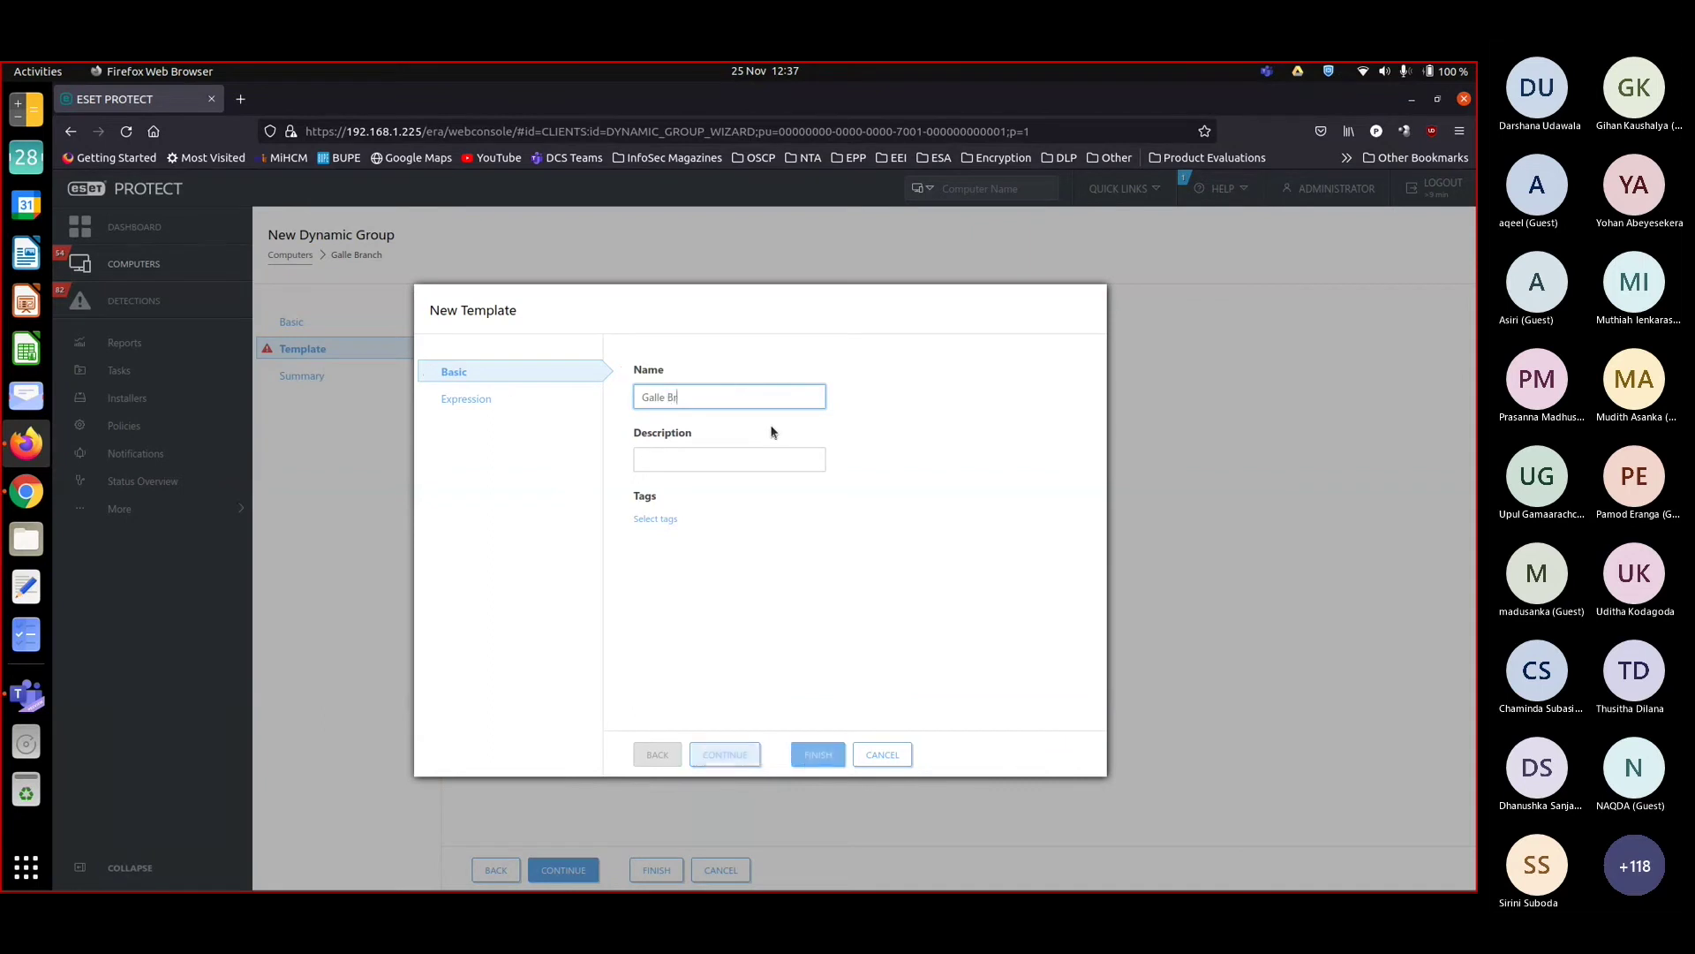
# Name the new template Galle Branch Subnet and add a Network IP addresses, IP subnetwork rule to its expression
pyautogui.write('bnet')
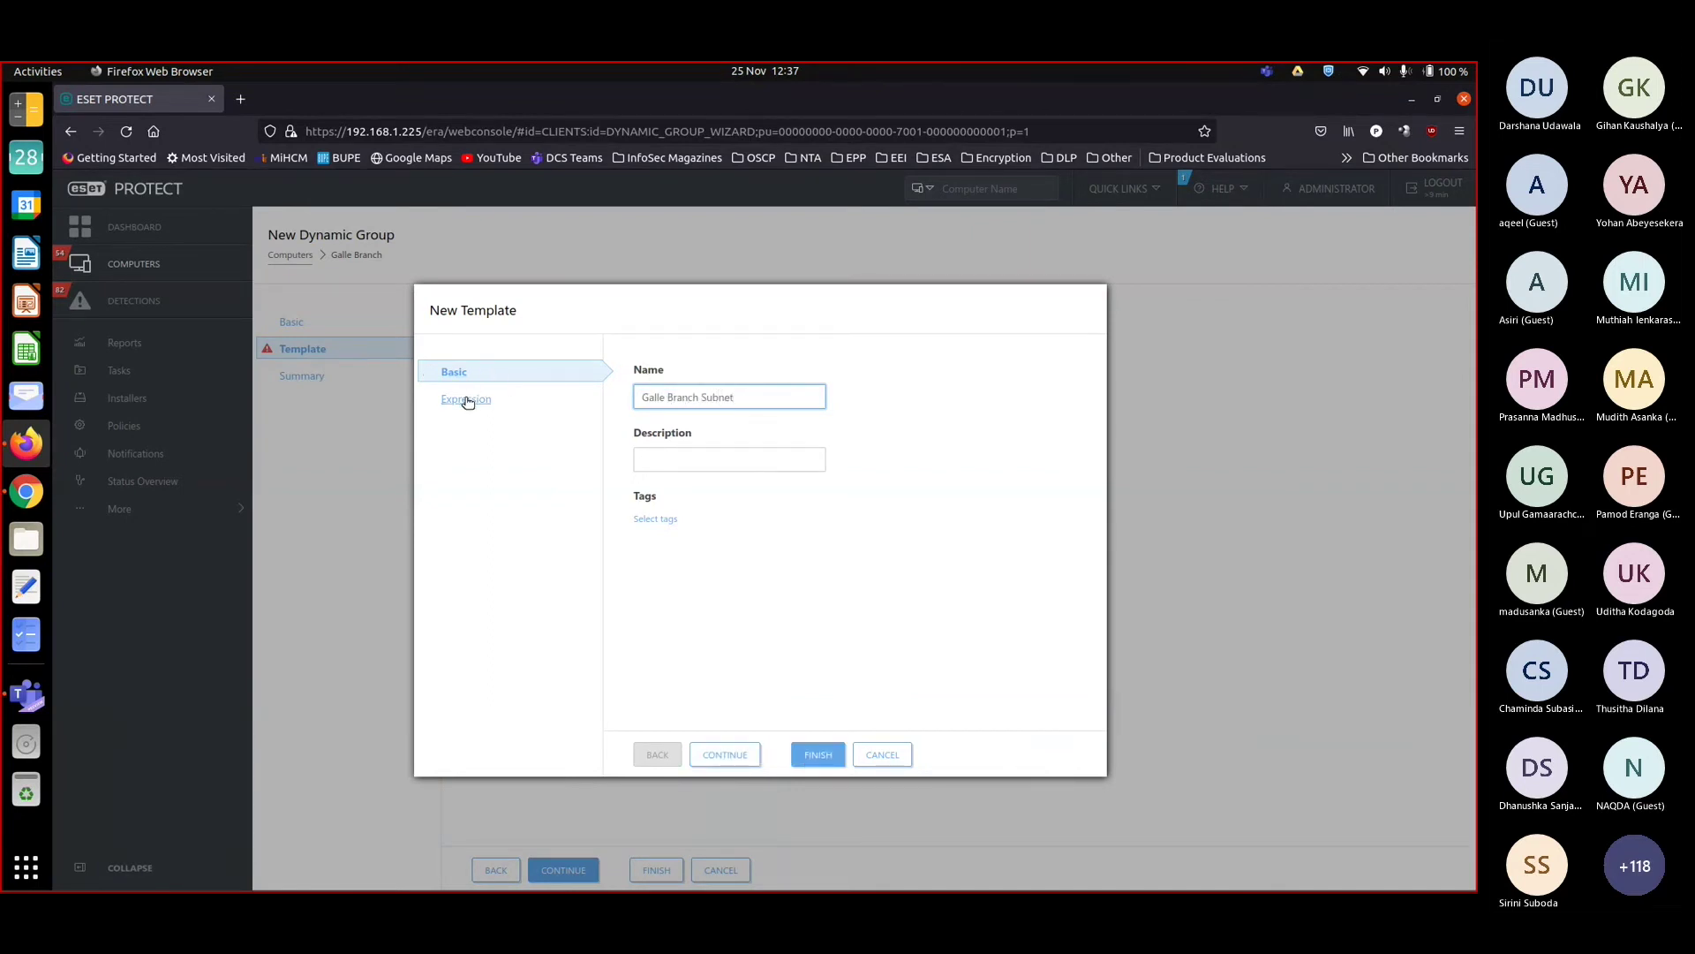
pyautogui.click(467, 400)
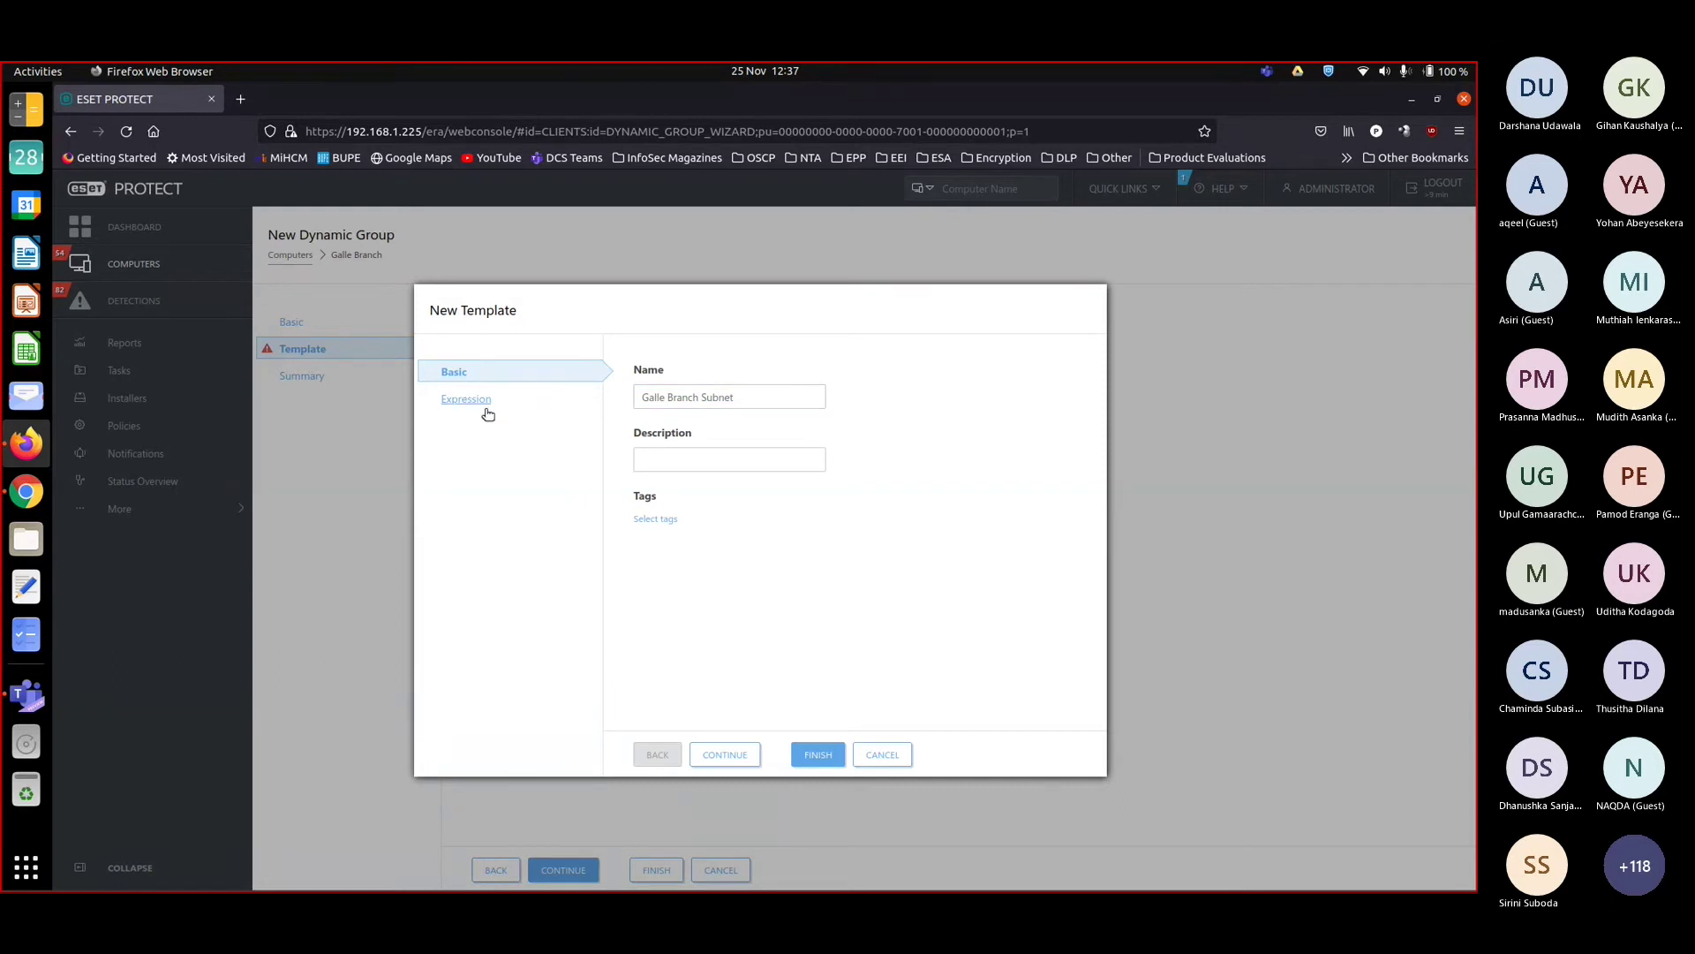
pyautogui.click(469, 402)
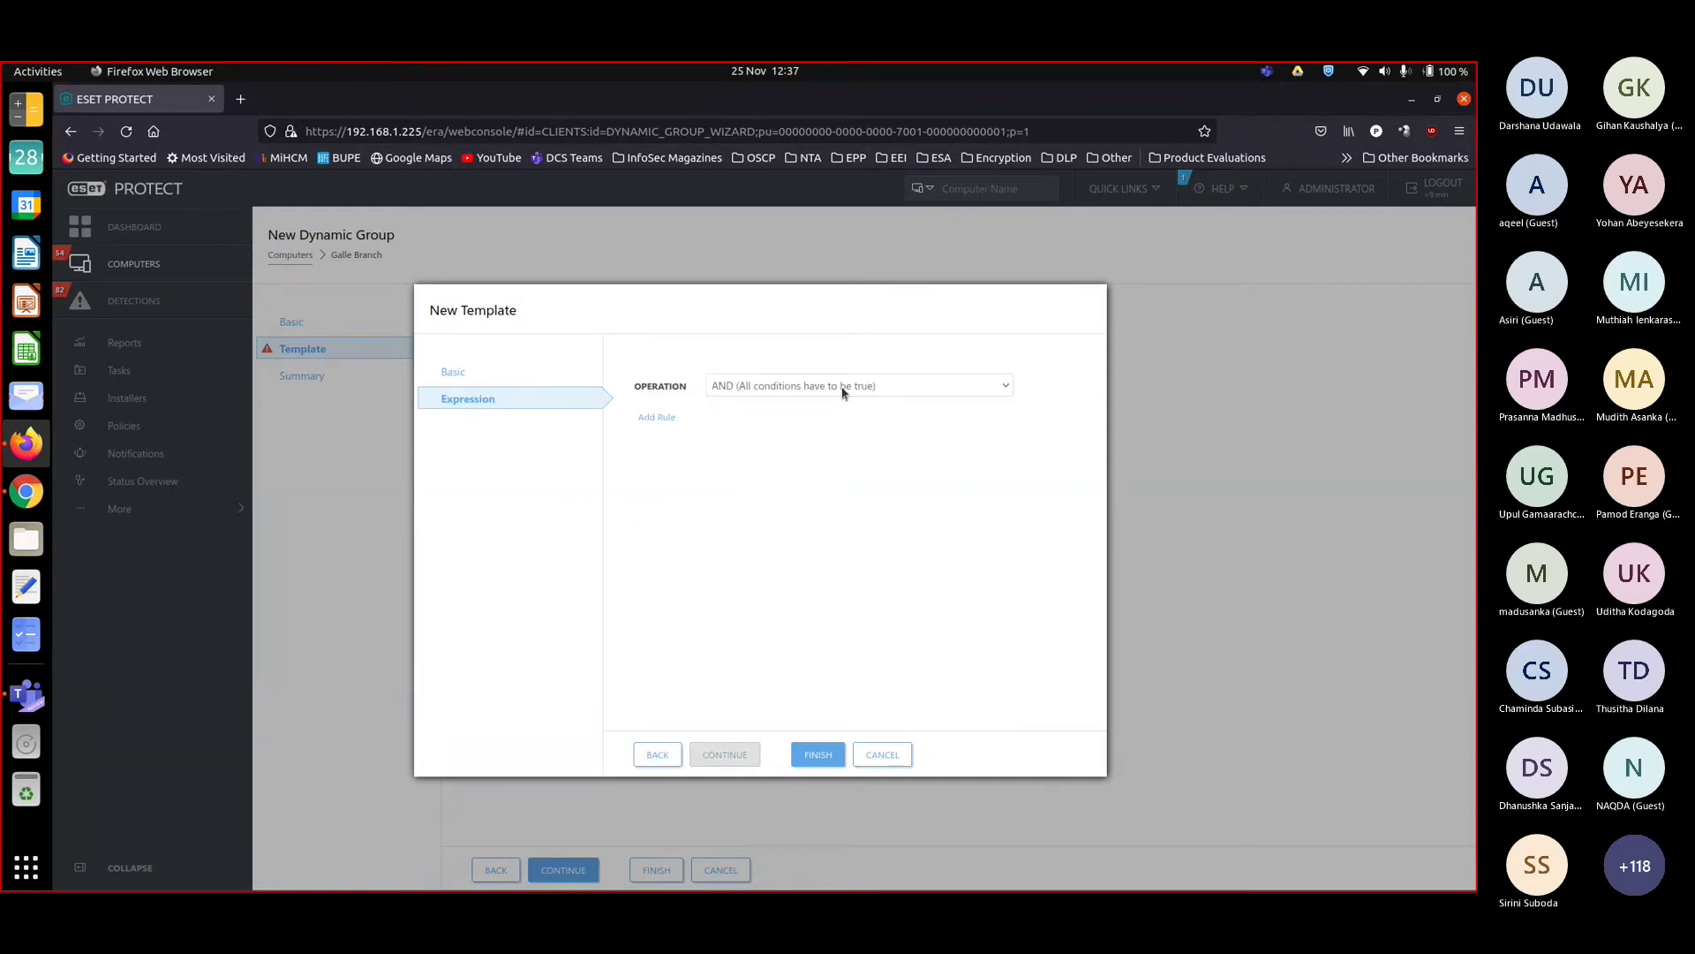
pyautogui.click(658, 416)
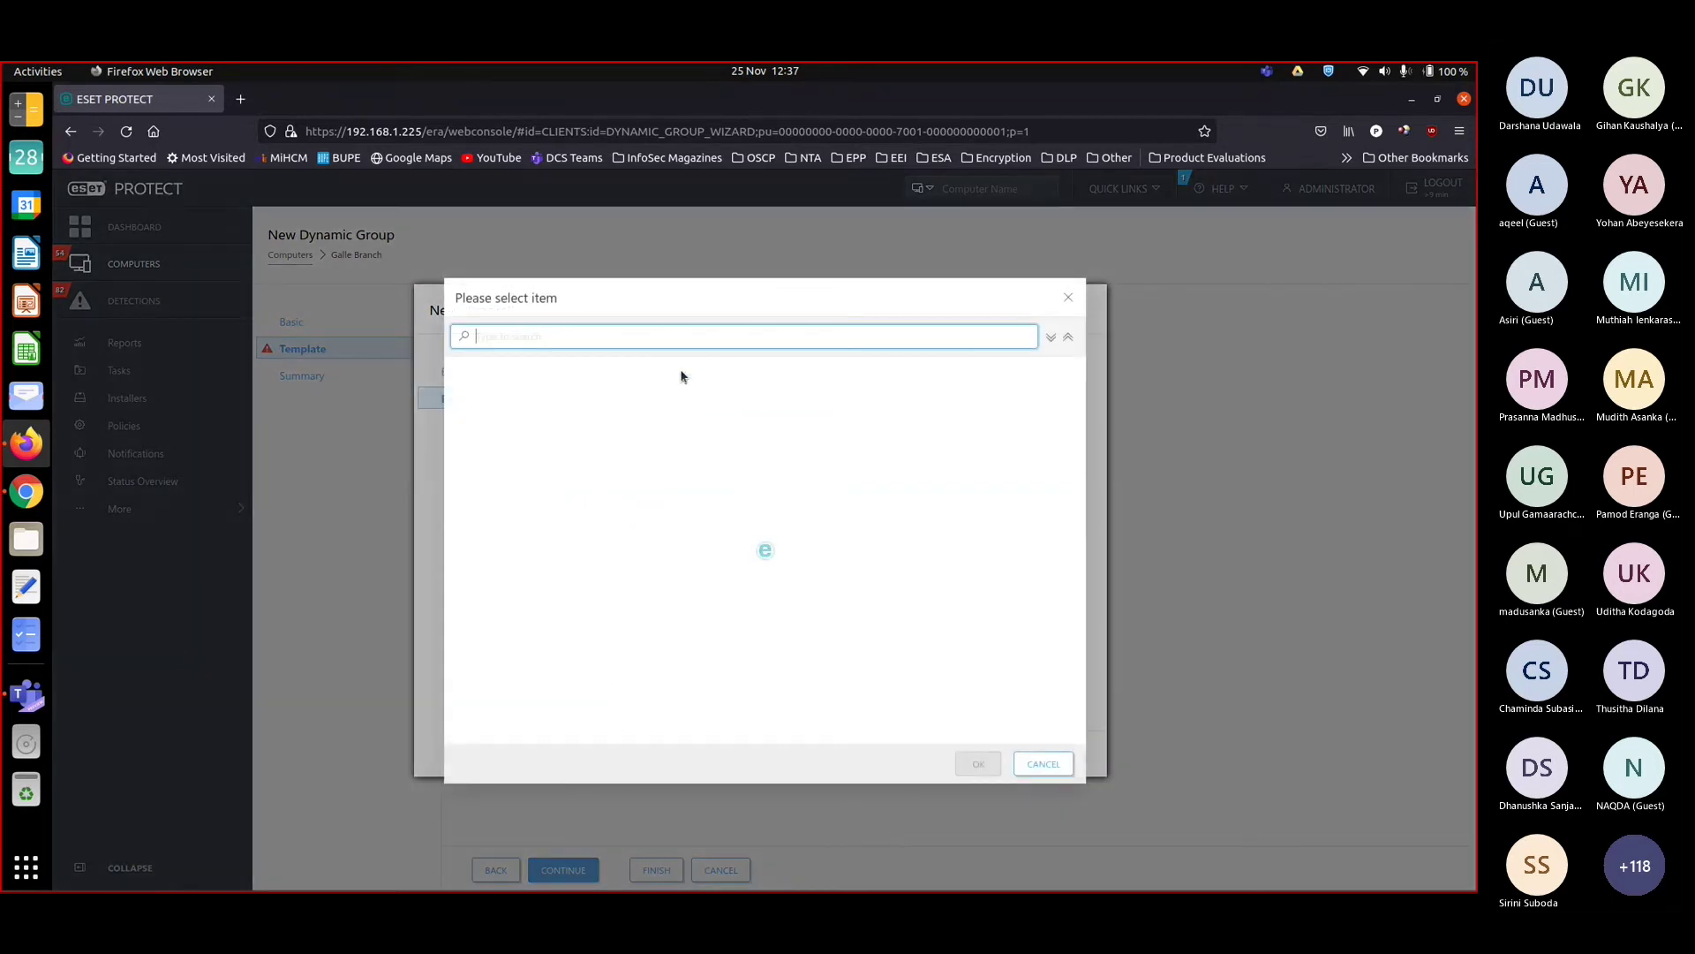
pyautogui.write('ip subnet')
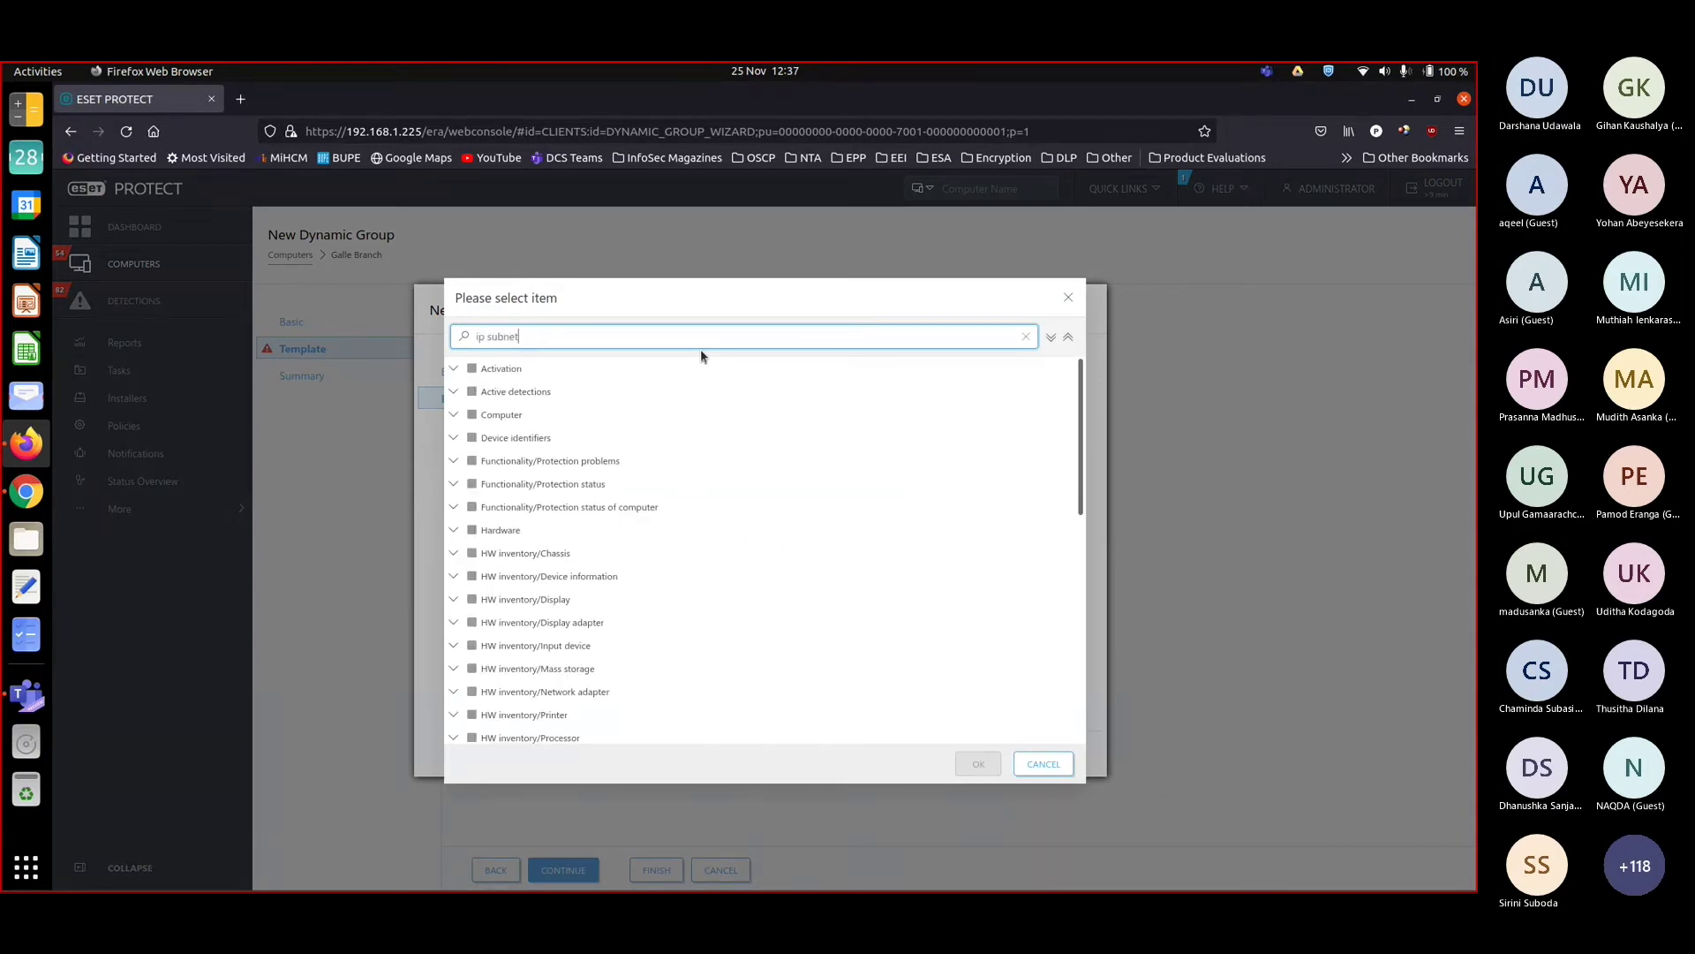
pyautogui.click(980, 765)
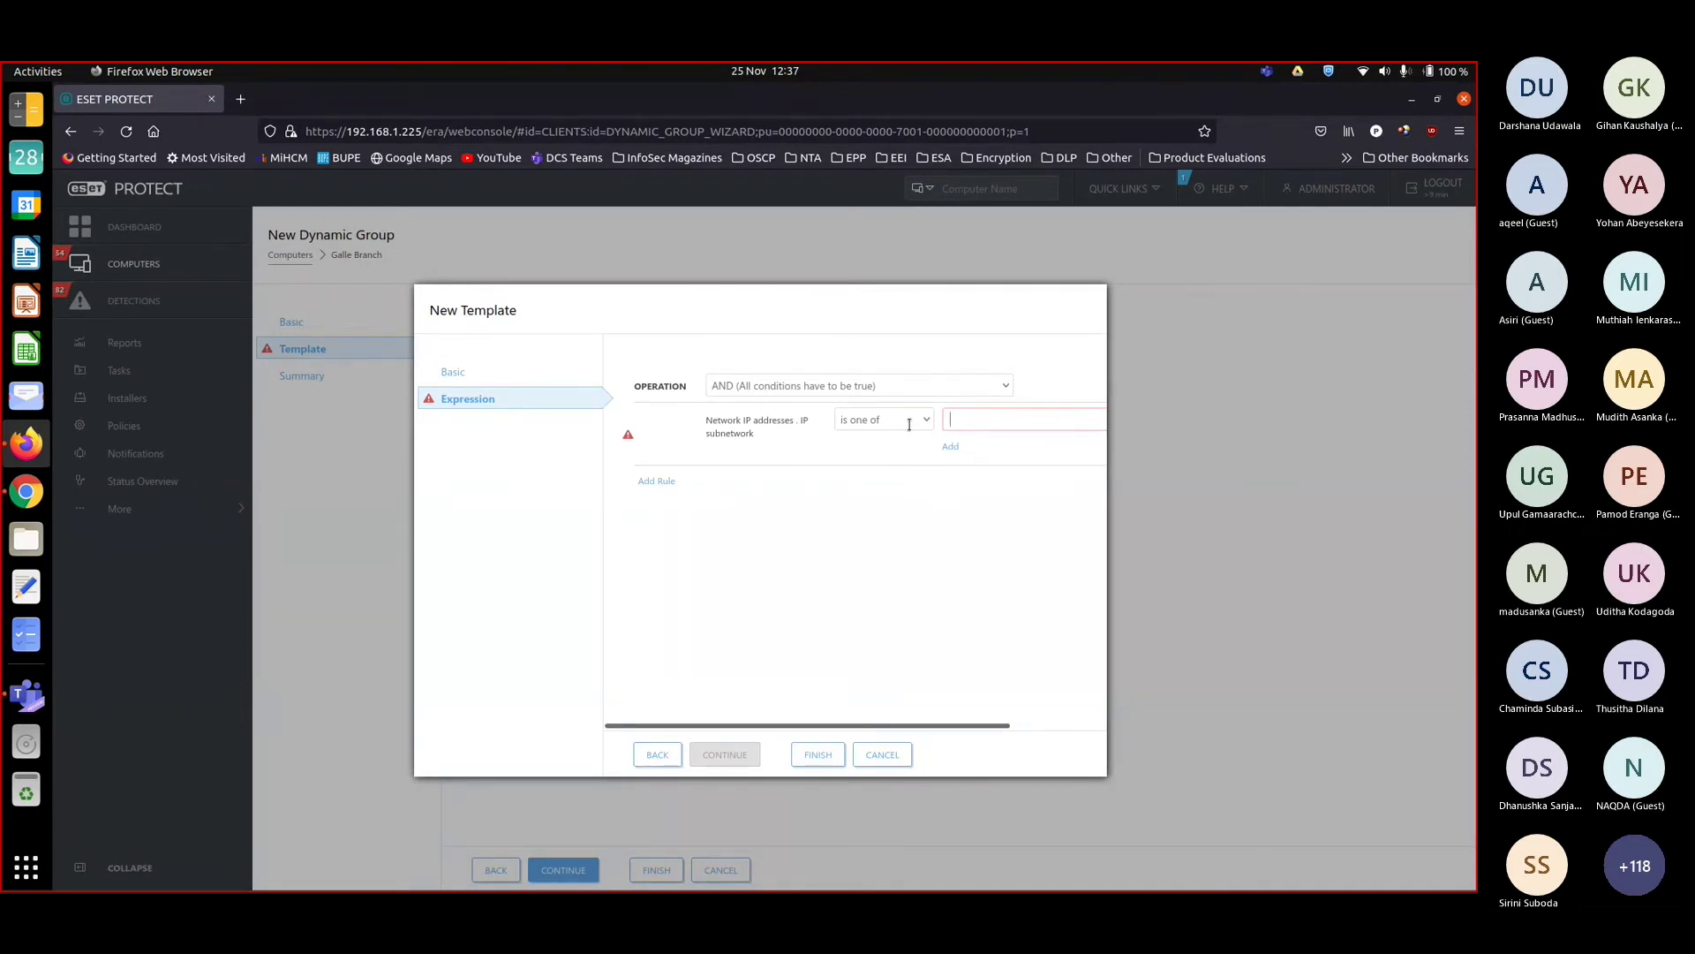
# Set the IP subnetwork rule to = (equal) with the value 10.10.10.0
pyautogui.click(911, 422)
pyautogui.click(898, 443)
pyautogui.click(984, 421)
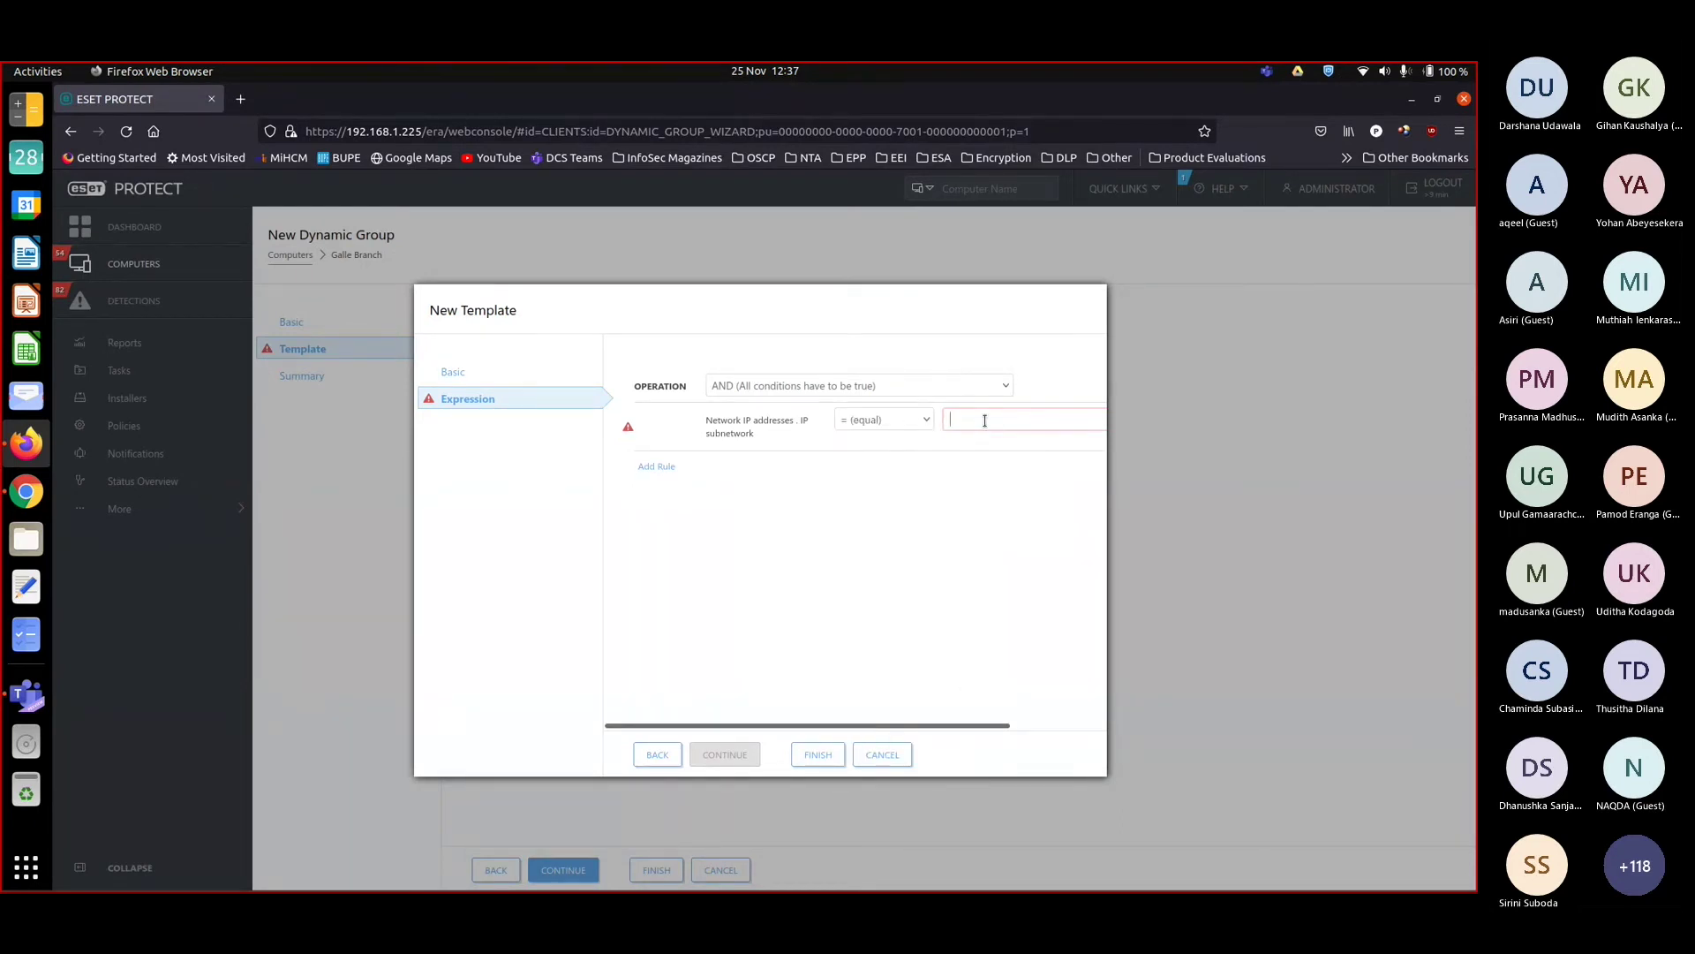
pyautogui.write('10.10.10.1')
pyautogui.press('BackSpace')
pyautogui.write('0')
pyautogui.hotkey('alt', 'Tab')
pyautogui.hotkey('alt', 'Tab')
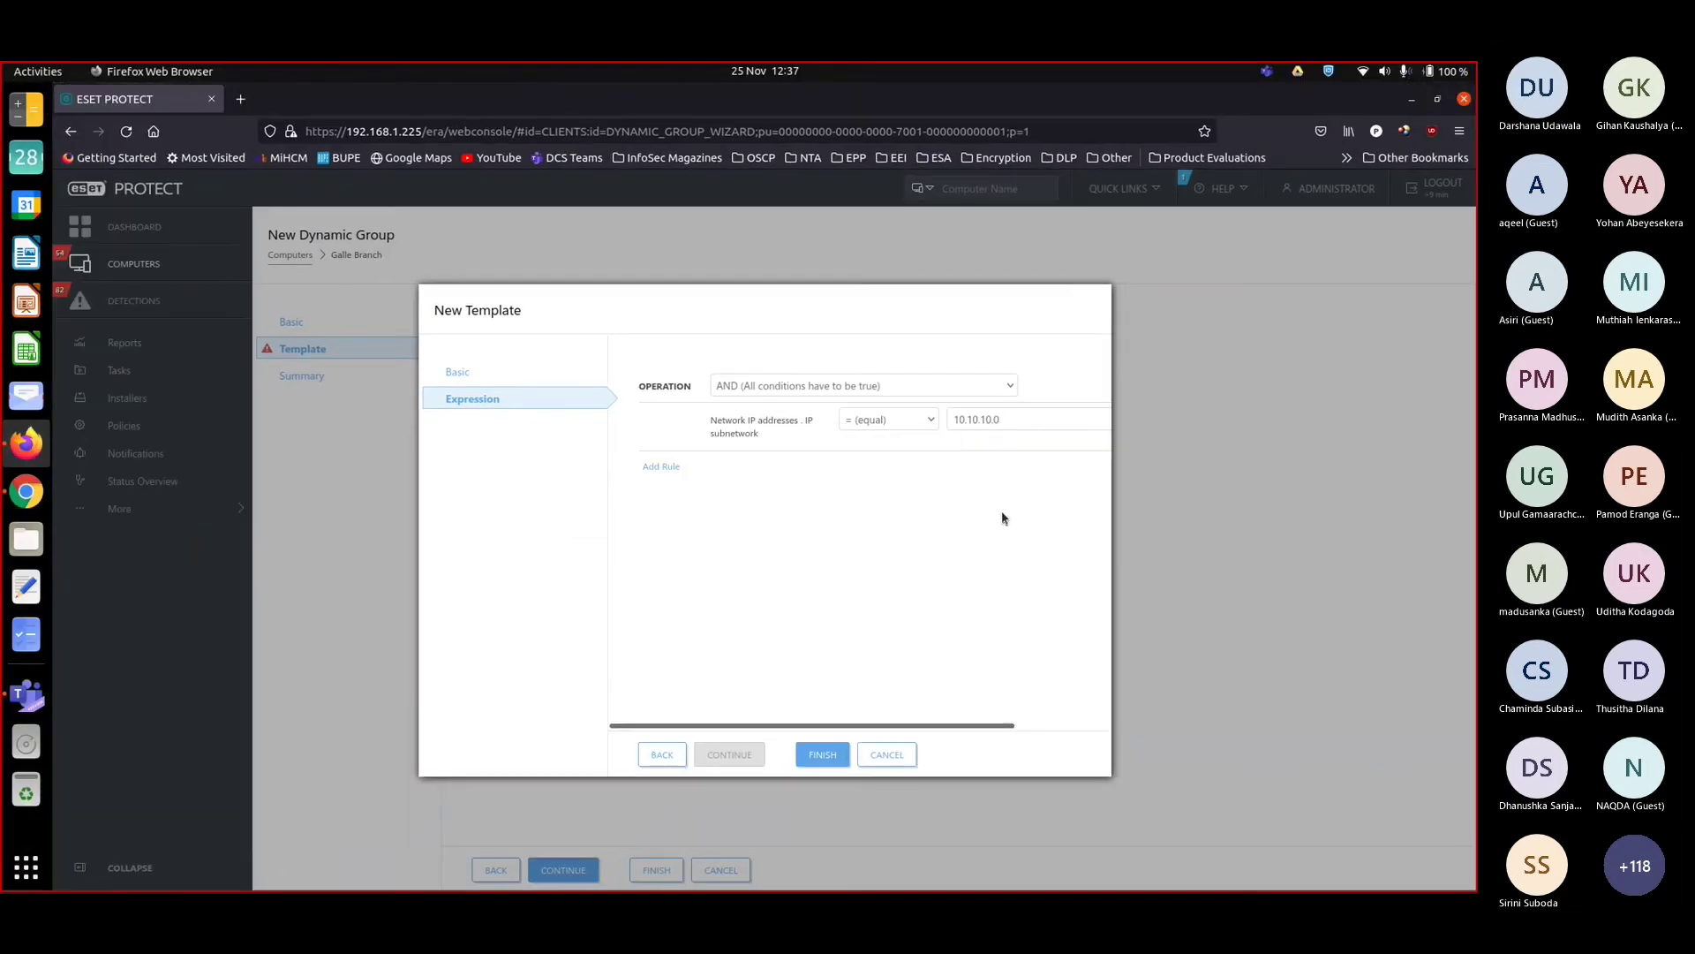
# Save the template, finish creating the Galle Branch dynamic group and check for it in the group tree
pyautogui.click(822, 755)
pyautogui.click(658, 869)
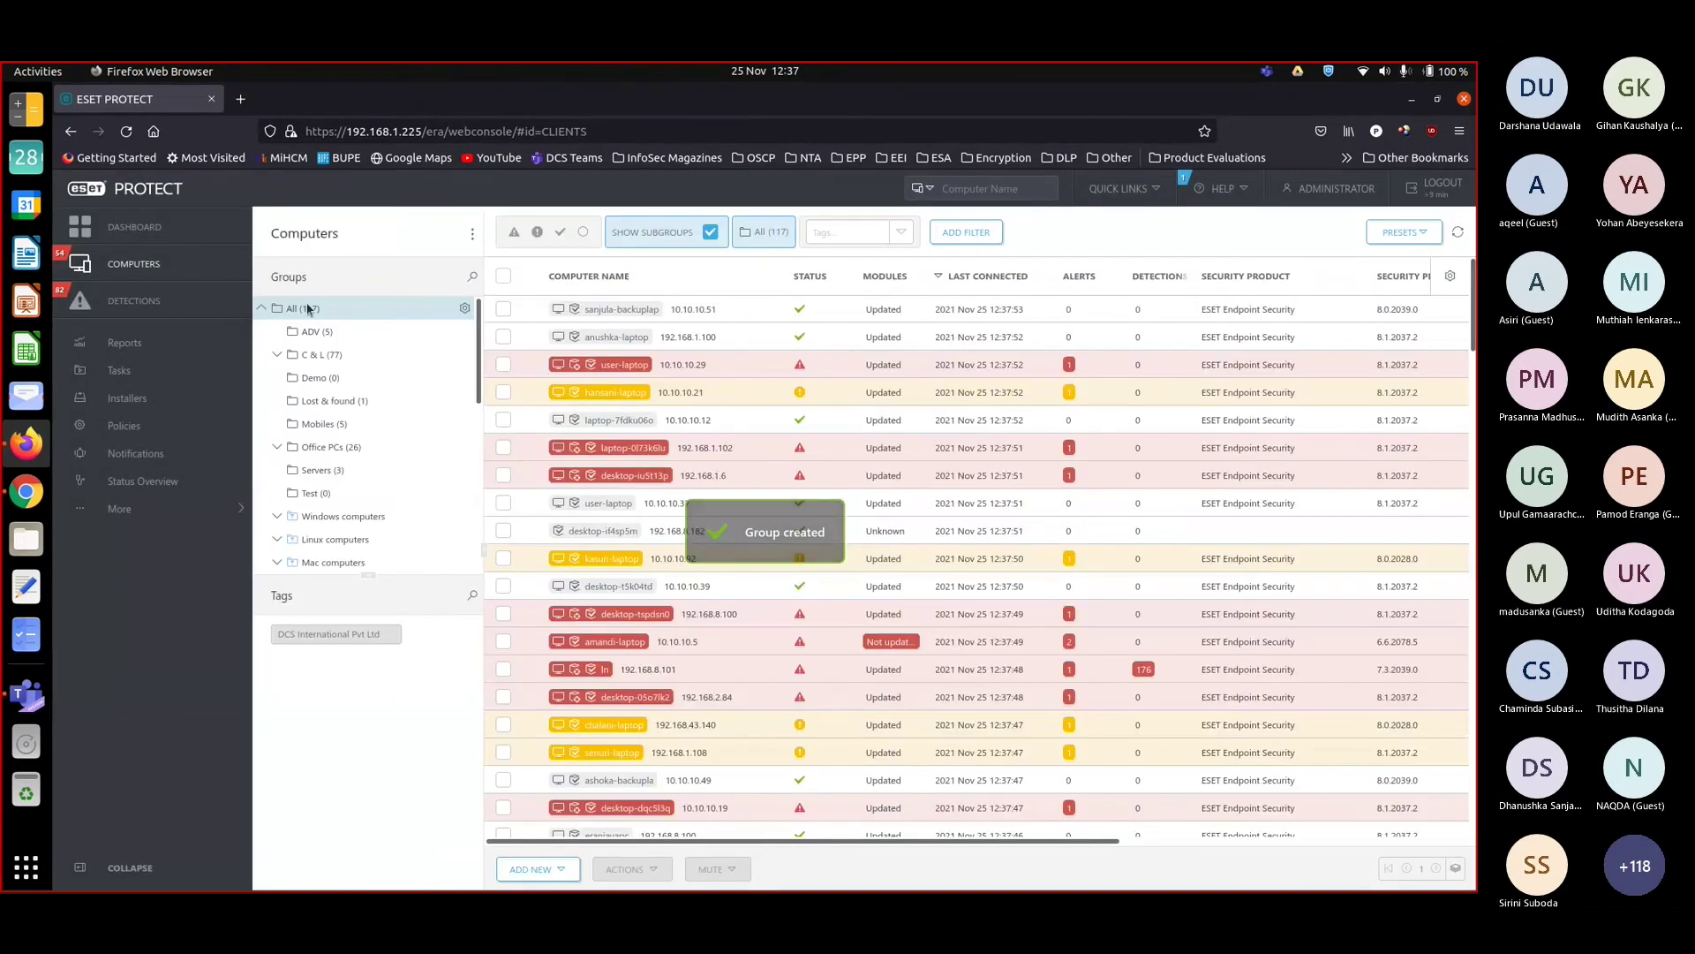
pyautogui.scroll(-5, 362, 389)
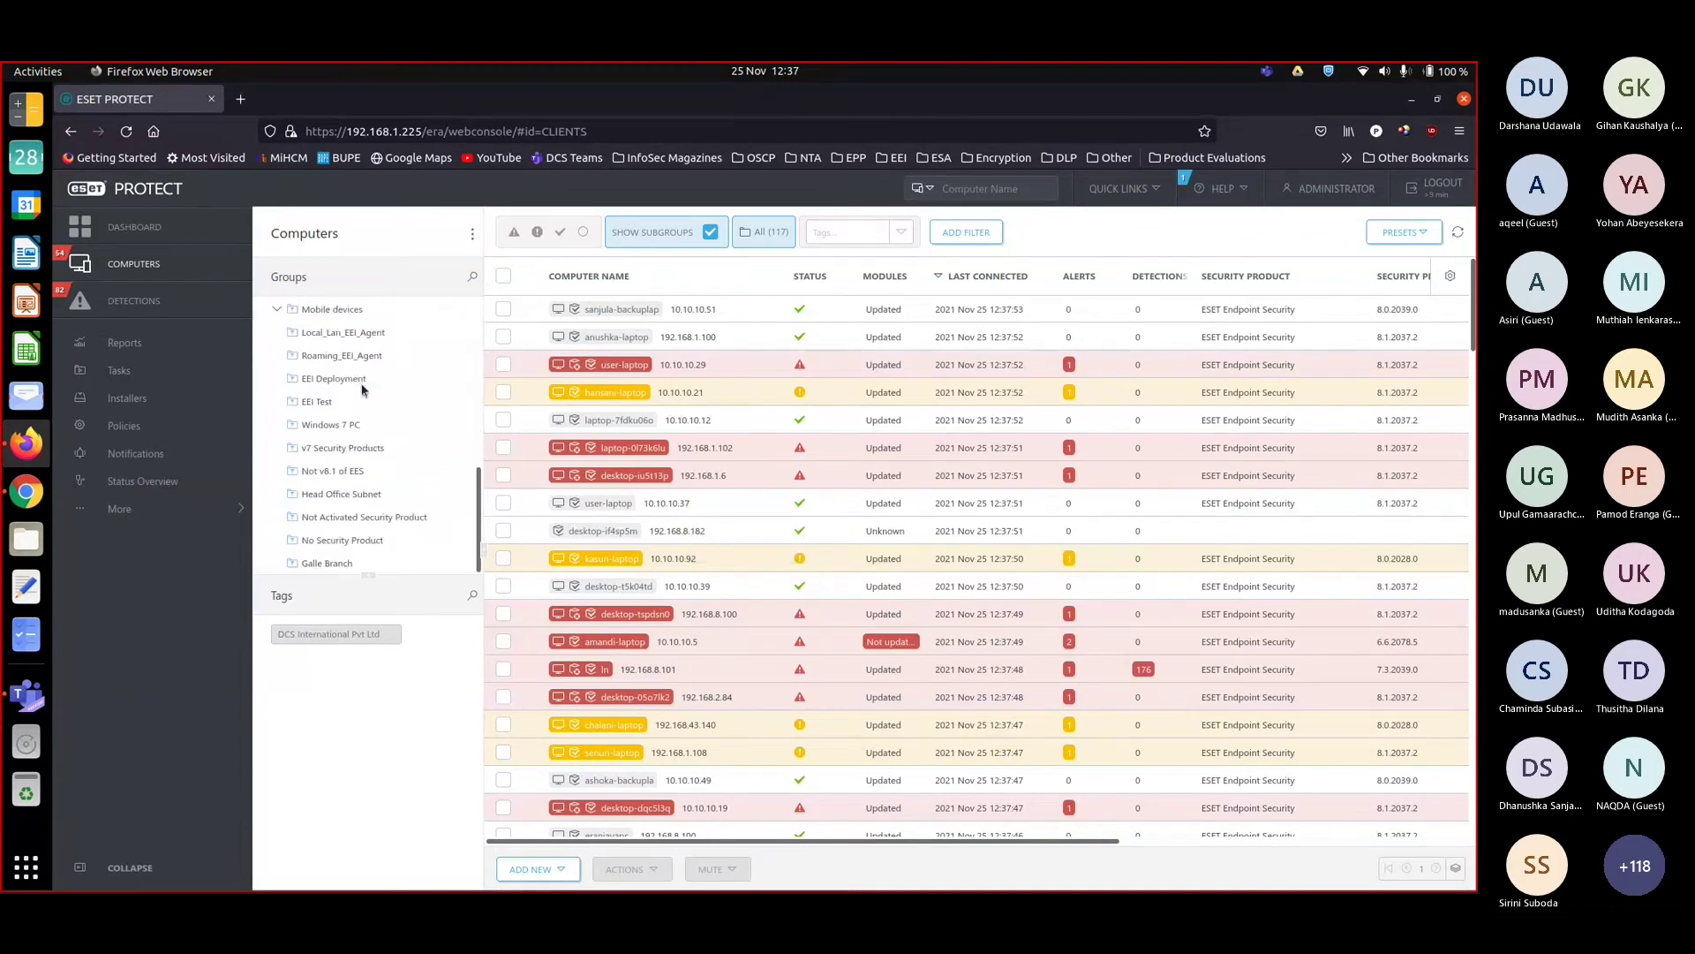
pyautogui.scroll(5, 360, 398)
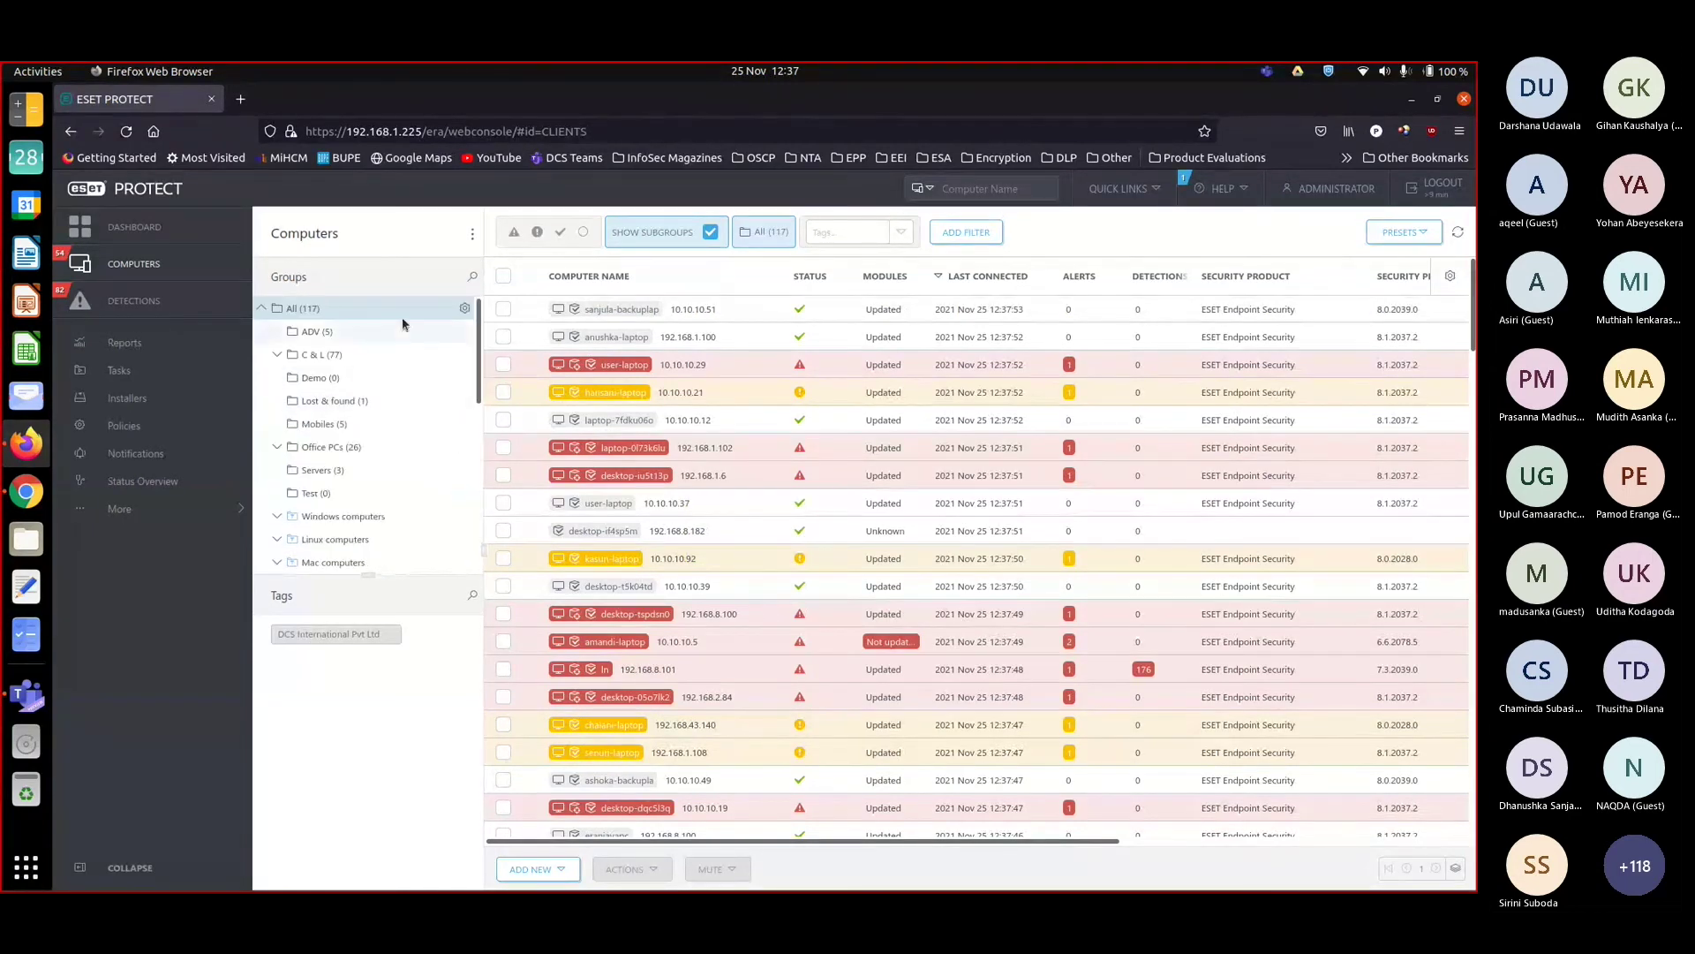
# Start a new dynamic group under All, name it Kandy Branch and continue to its template settings
pyautogui.click(468, 309)
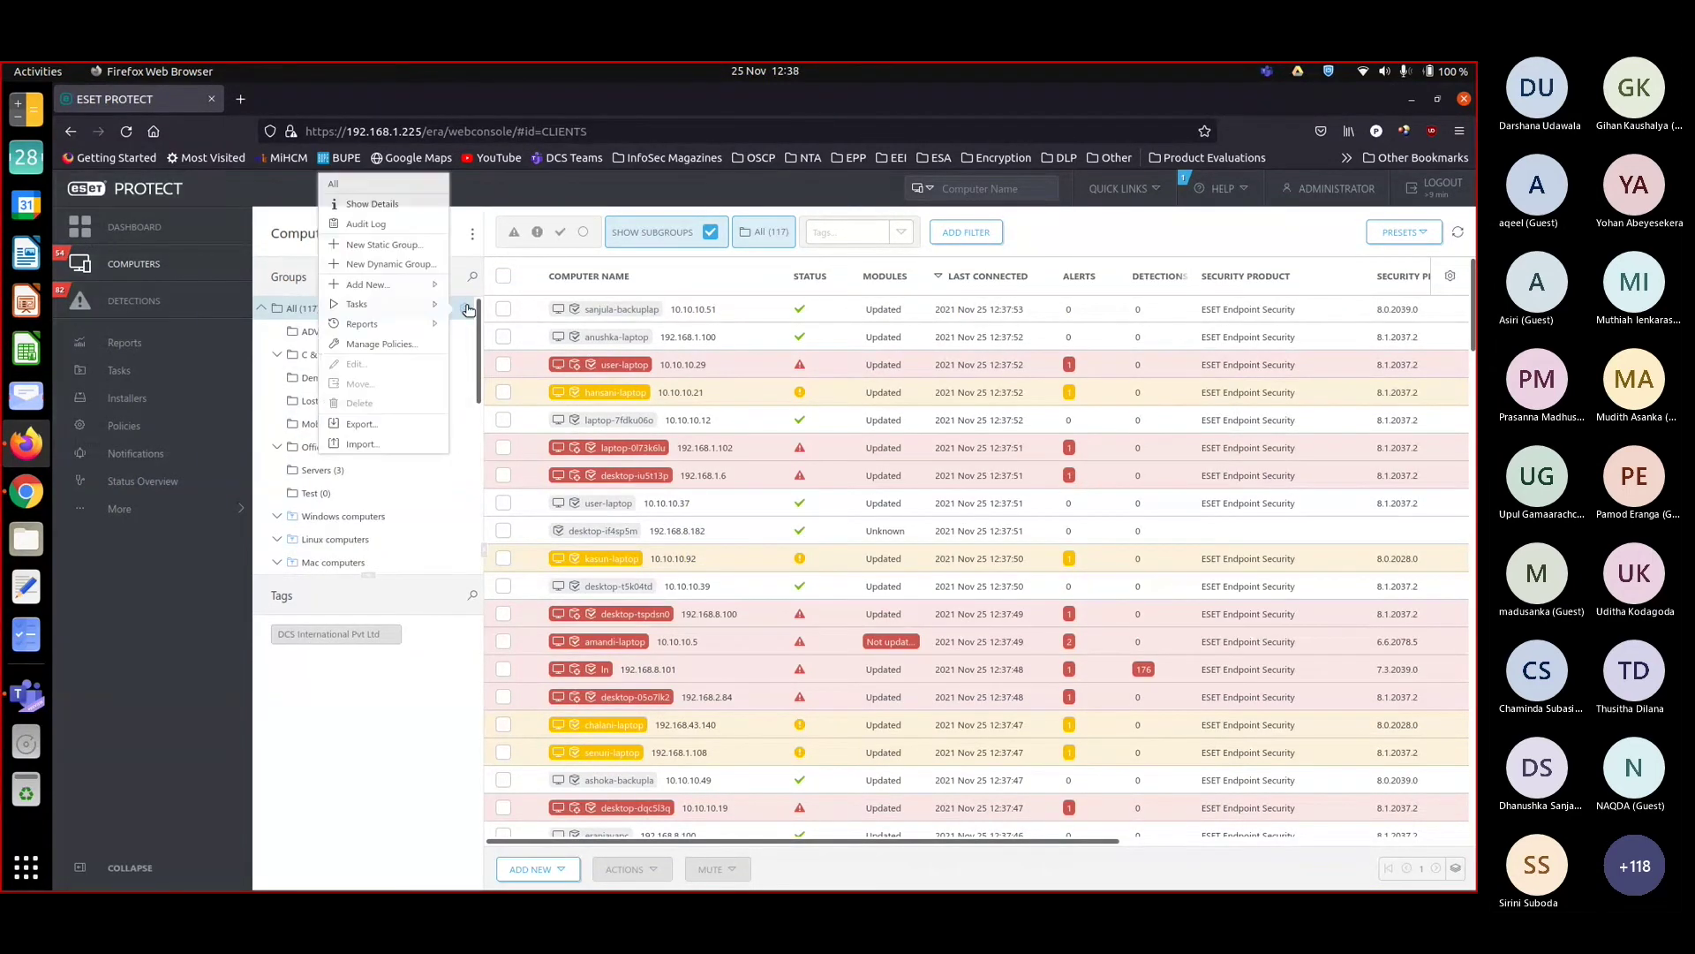
pyautogui.click(415, 264)
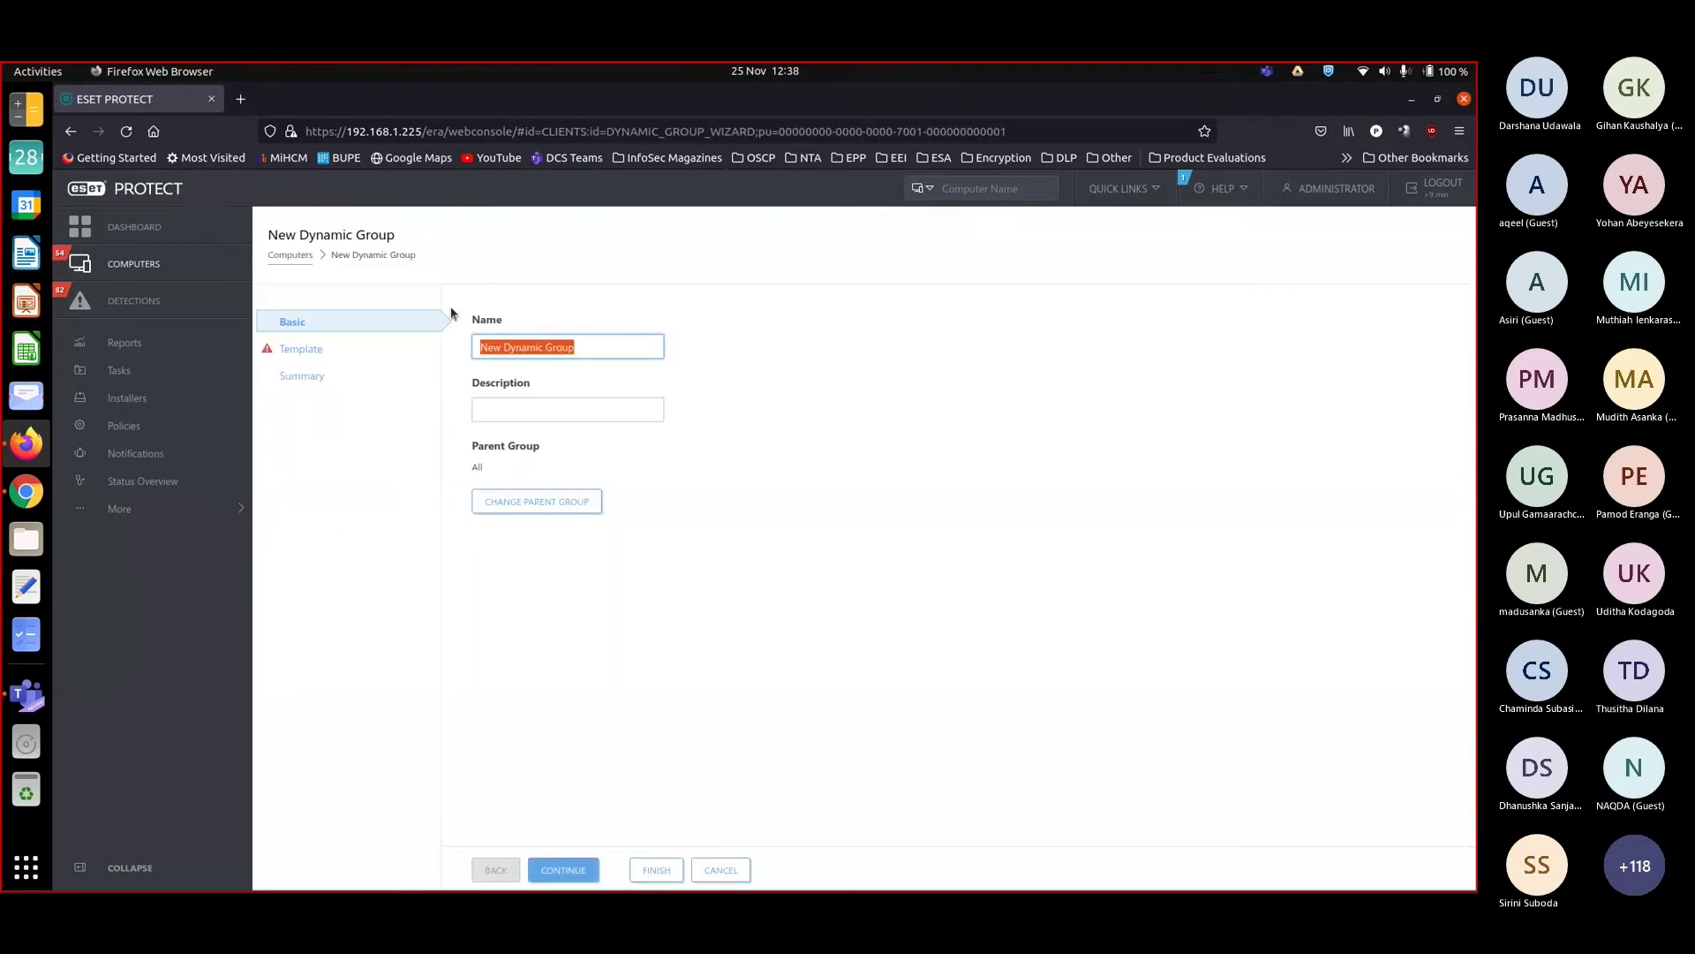
pyautogui.write('Kandy Branch')
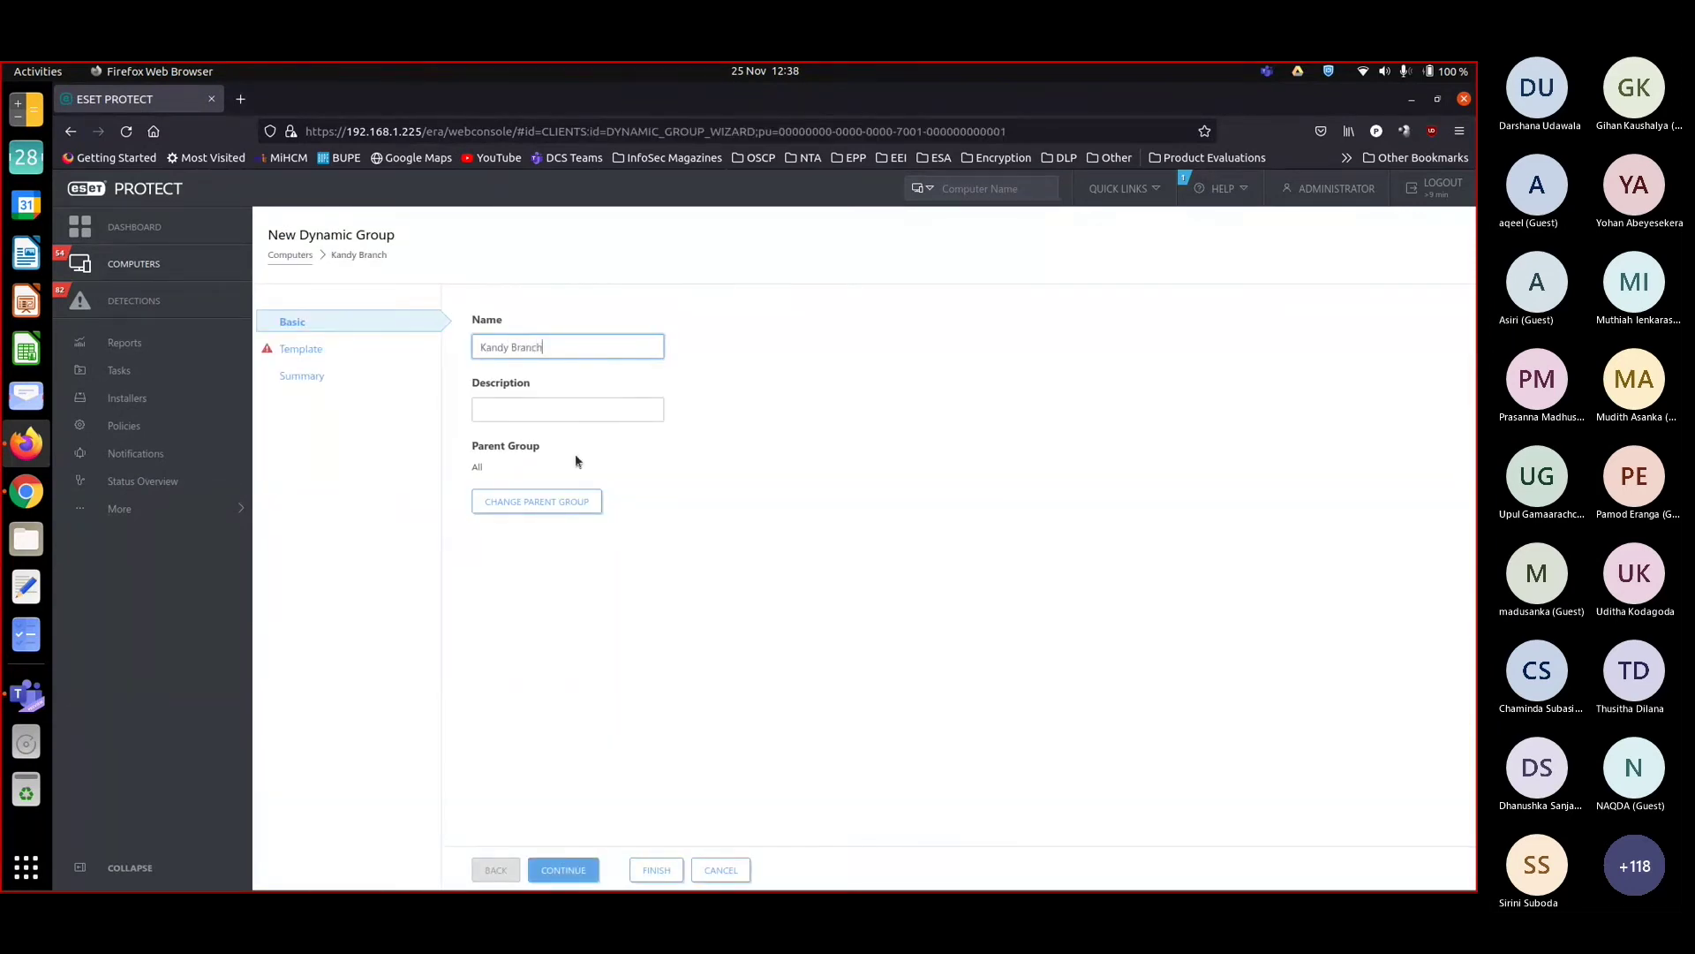
pyautogui.click(552, 865)
# Create a new template for the group, name it Kandy Branch Template and continue to its expression
pyautogui.click(634, 382)
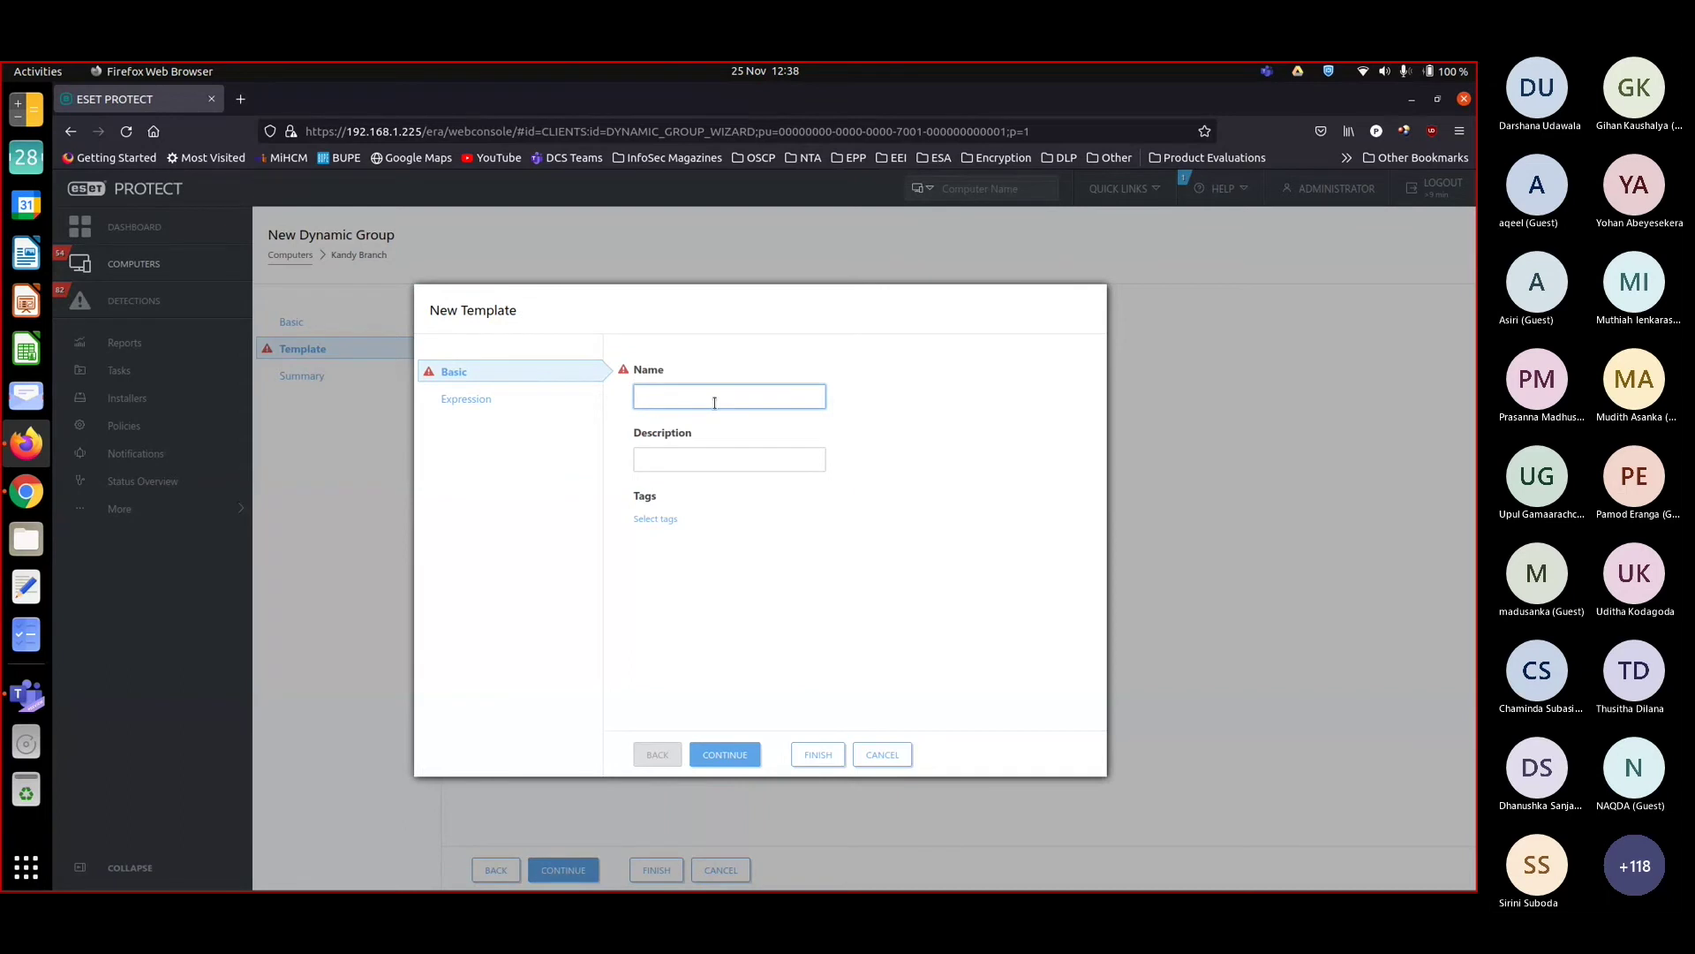
pyautogui.write('Kandy Brn')
pyautogui.write('nch Template')
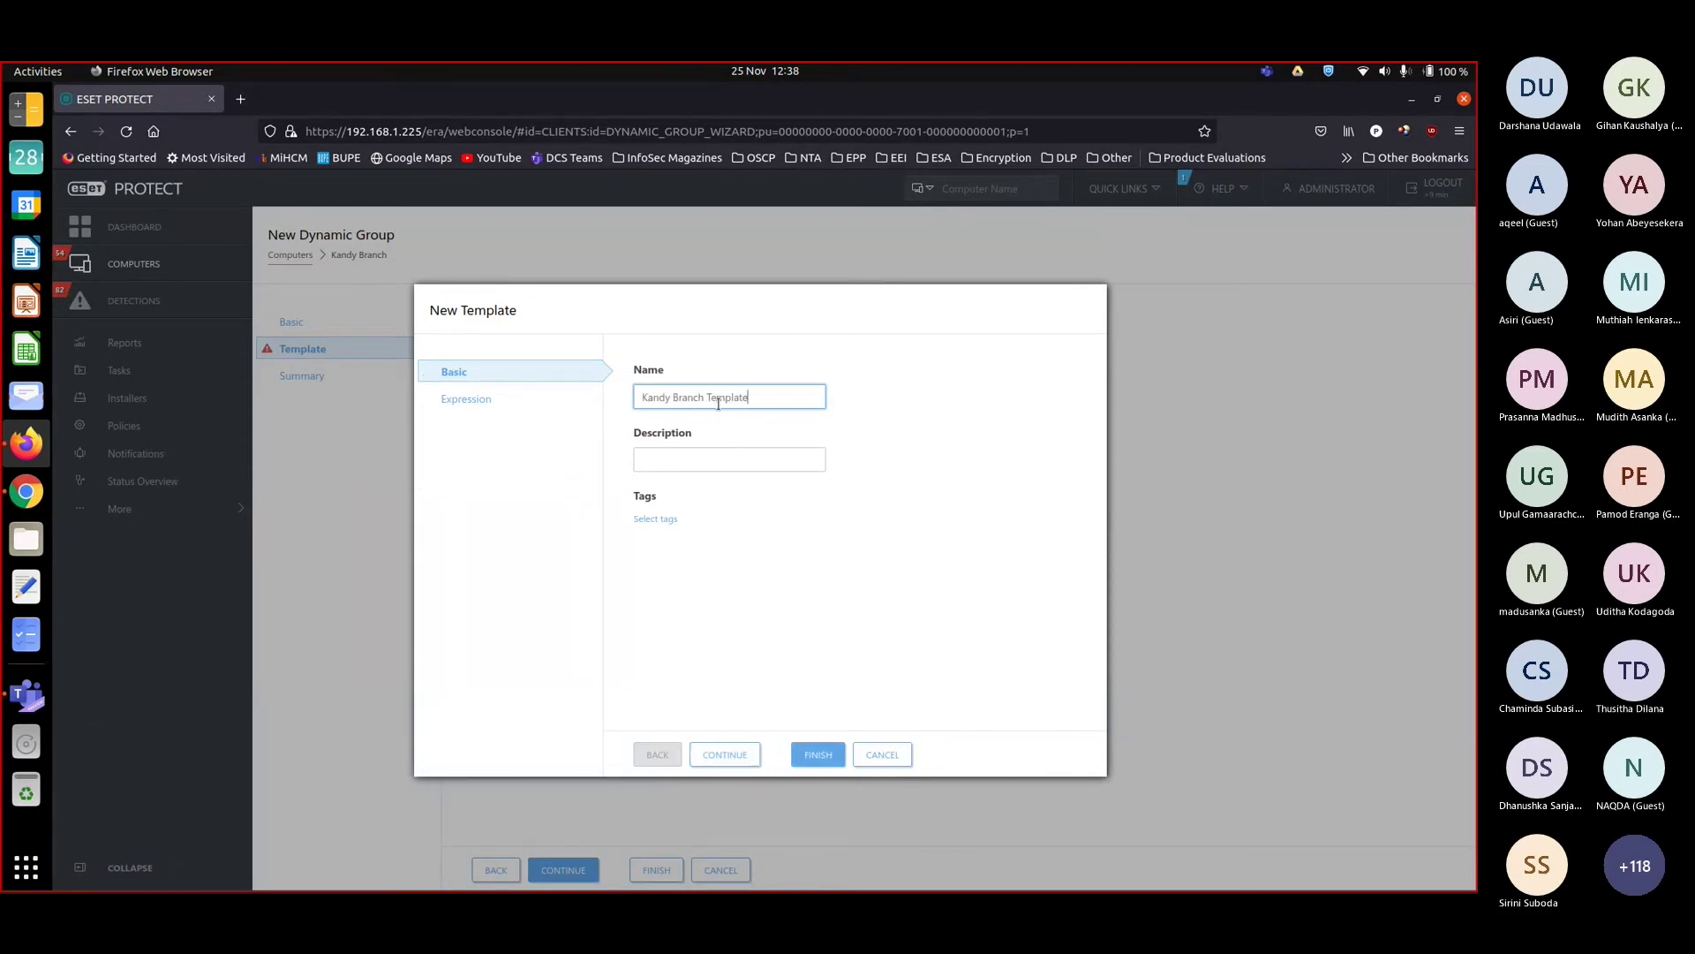
pyautogui.click(737, 753)
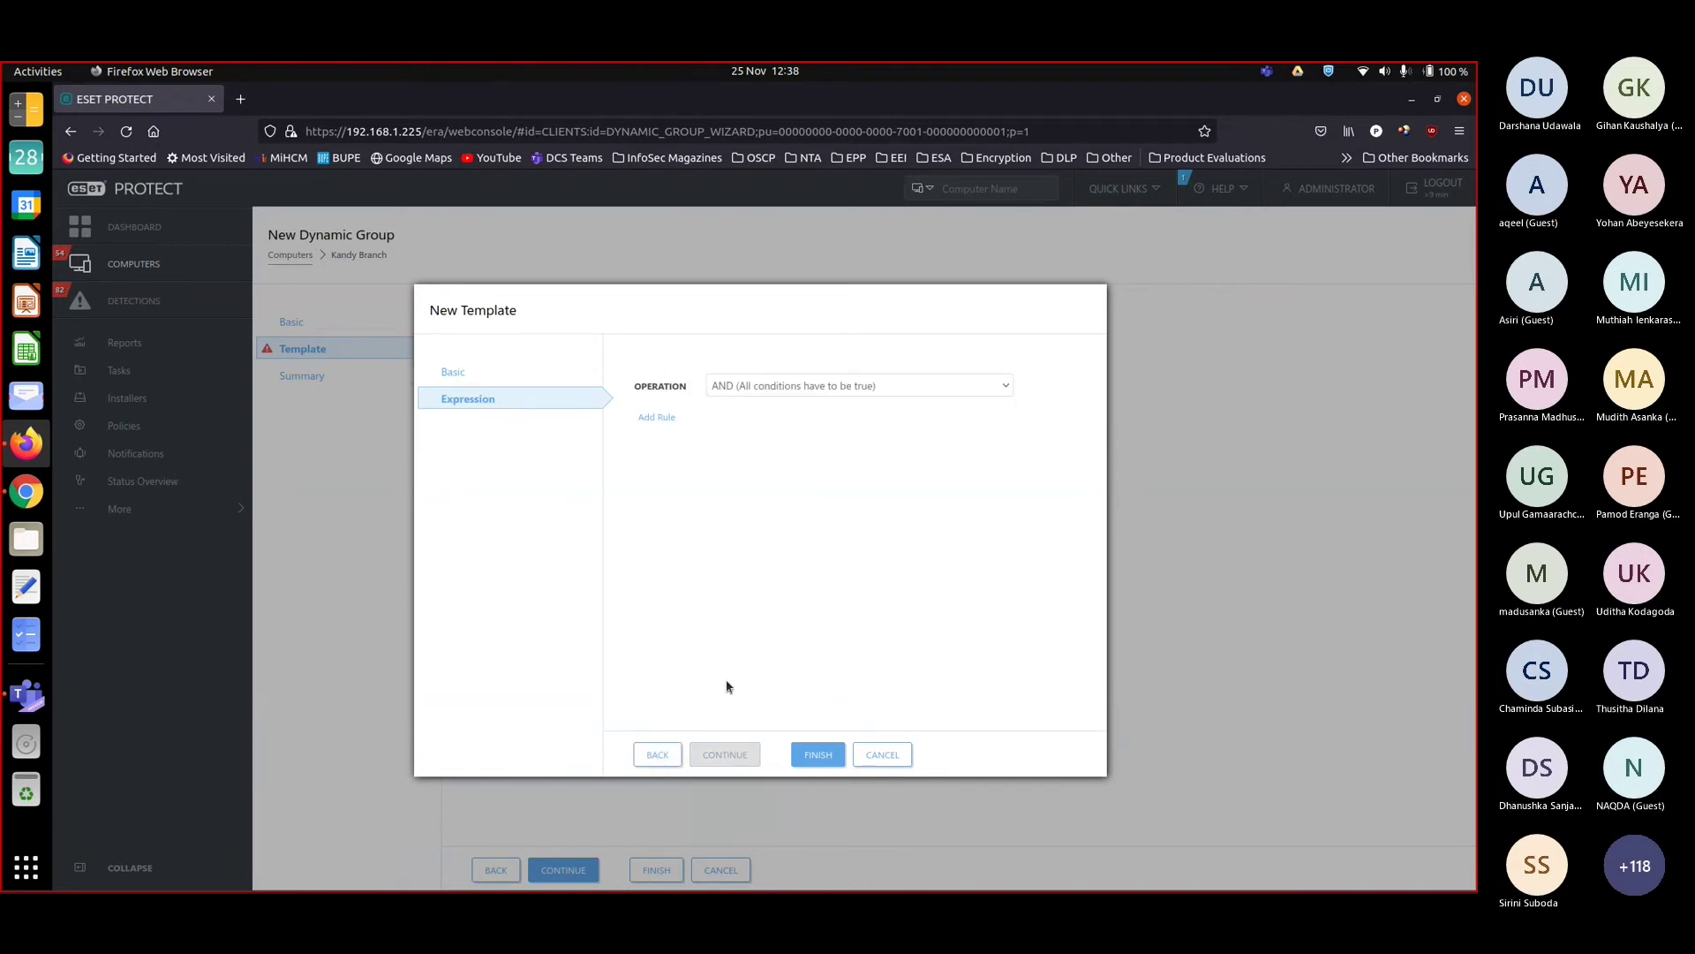
# Add an IP subnetwork rule to the template's expression with "is one of" and the value 10.10.20.0
pyautogui.click(645, 420)
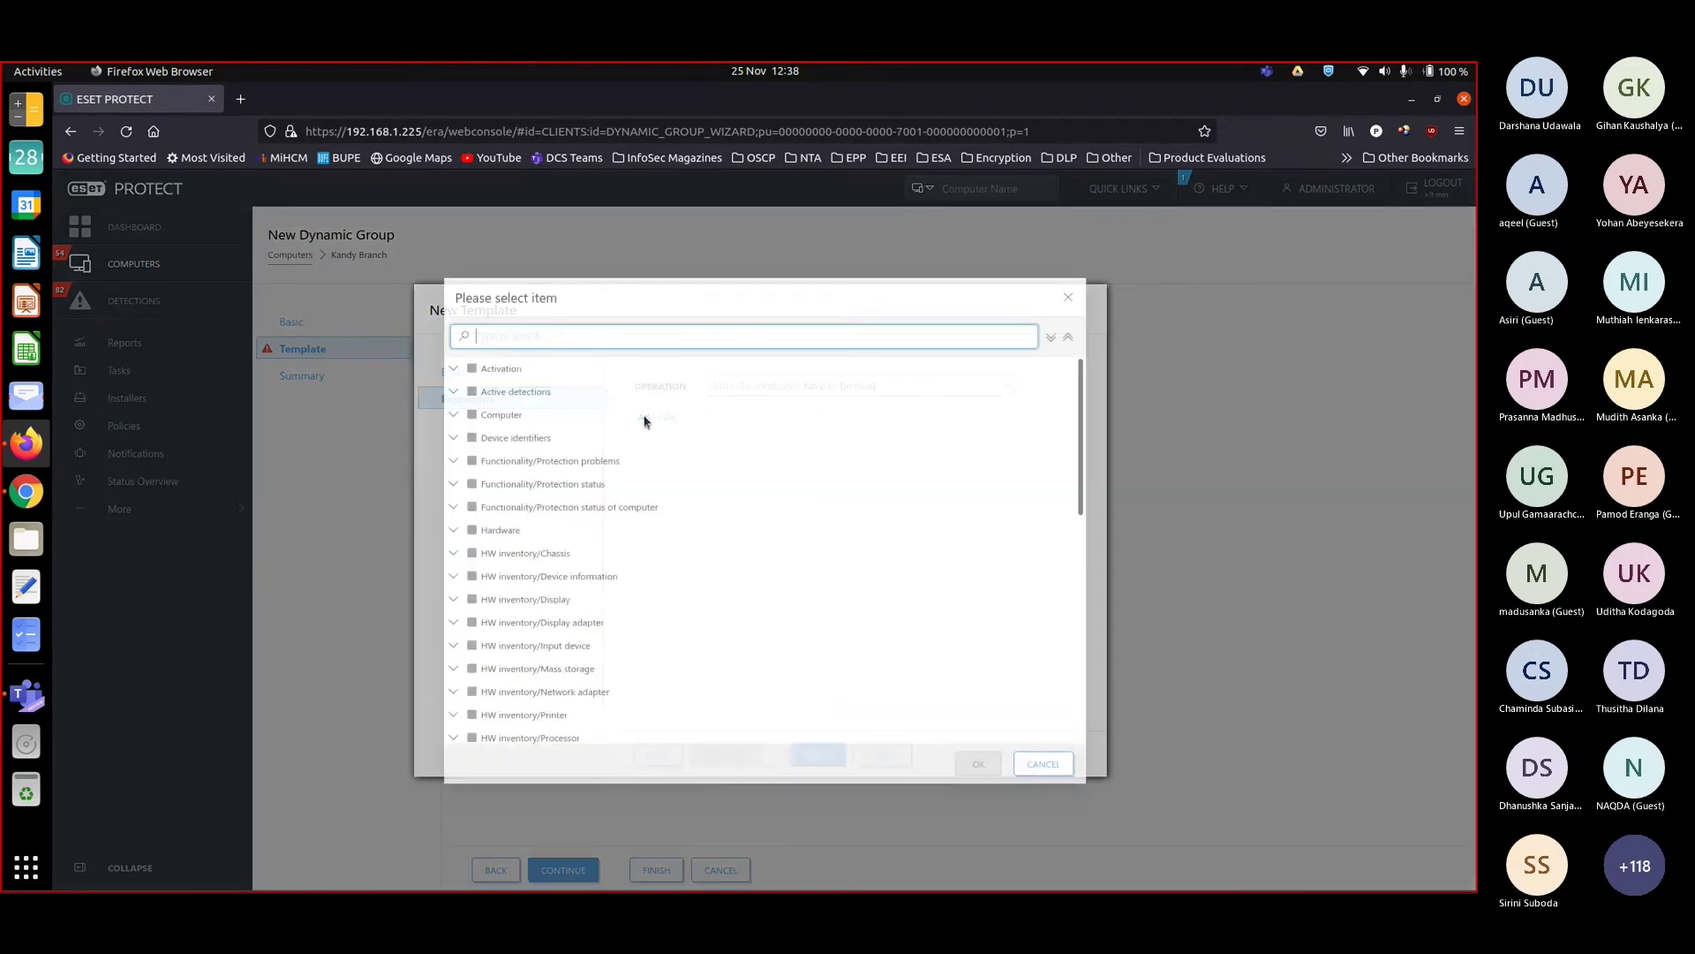
pyautogui.write('ip subnet')
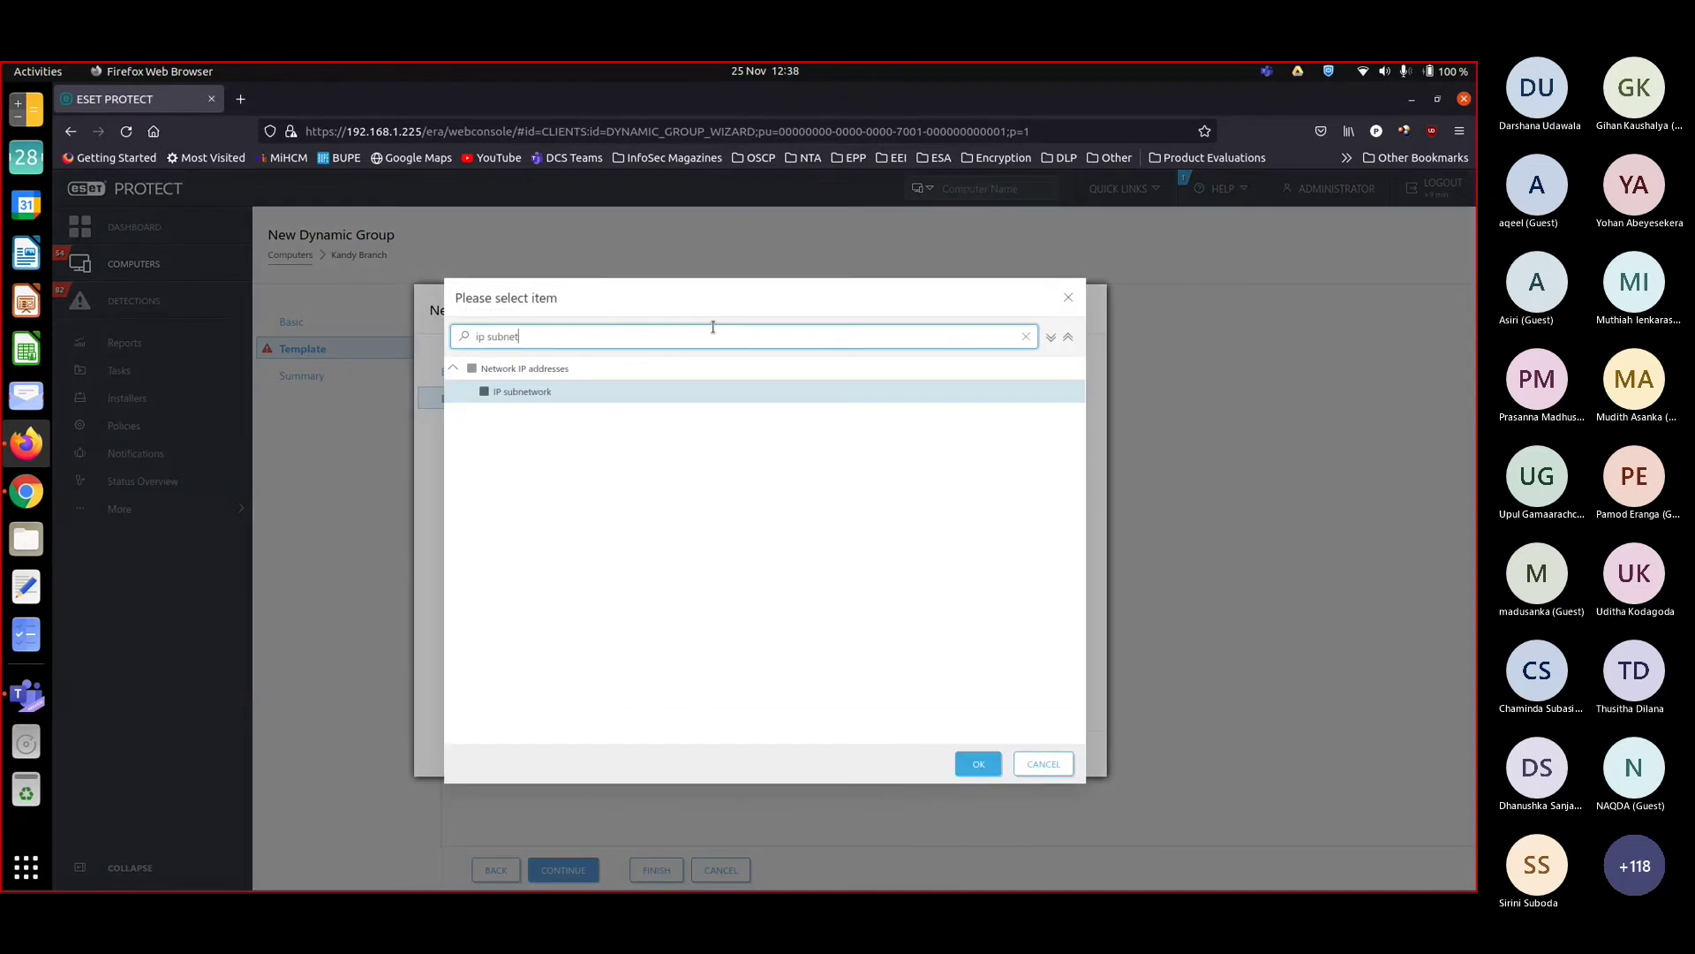
pyautogui.doubleClick(707, 394)
pyautogui.write('10')
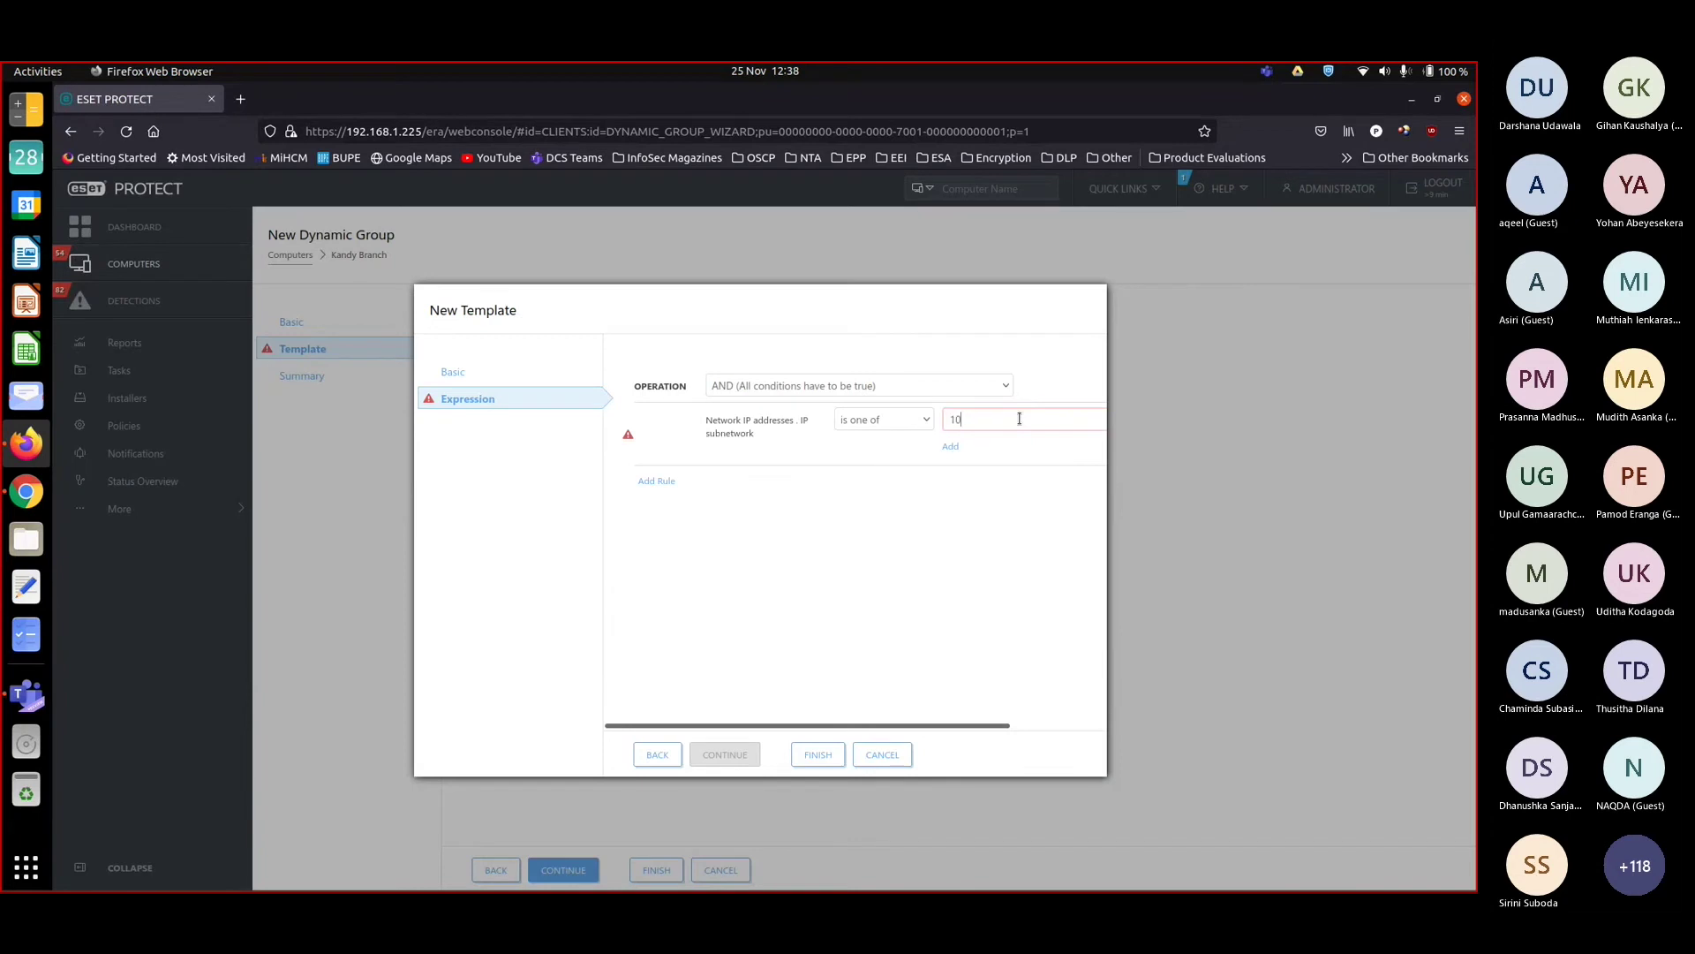
pyautogui.write('.10.20.0')
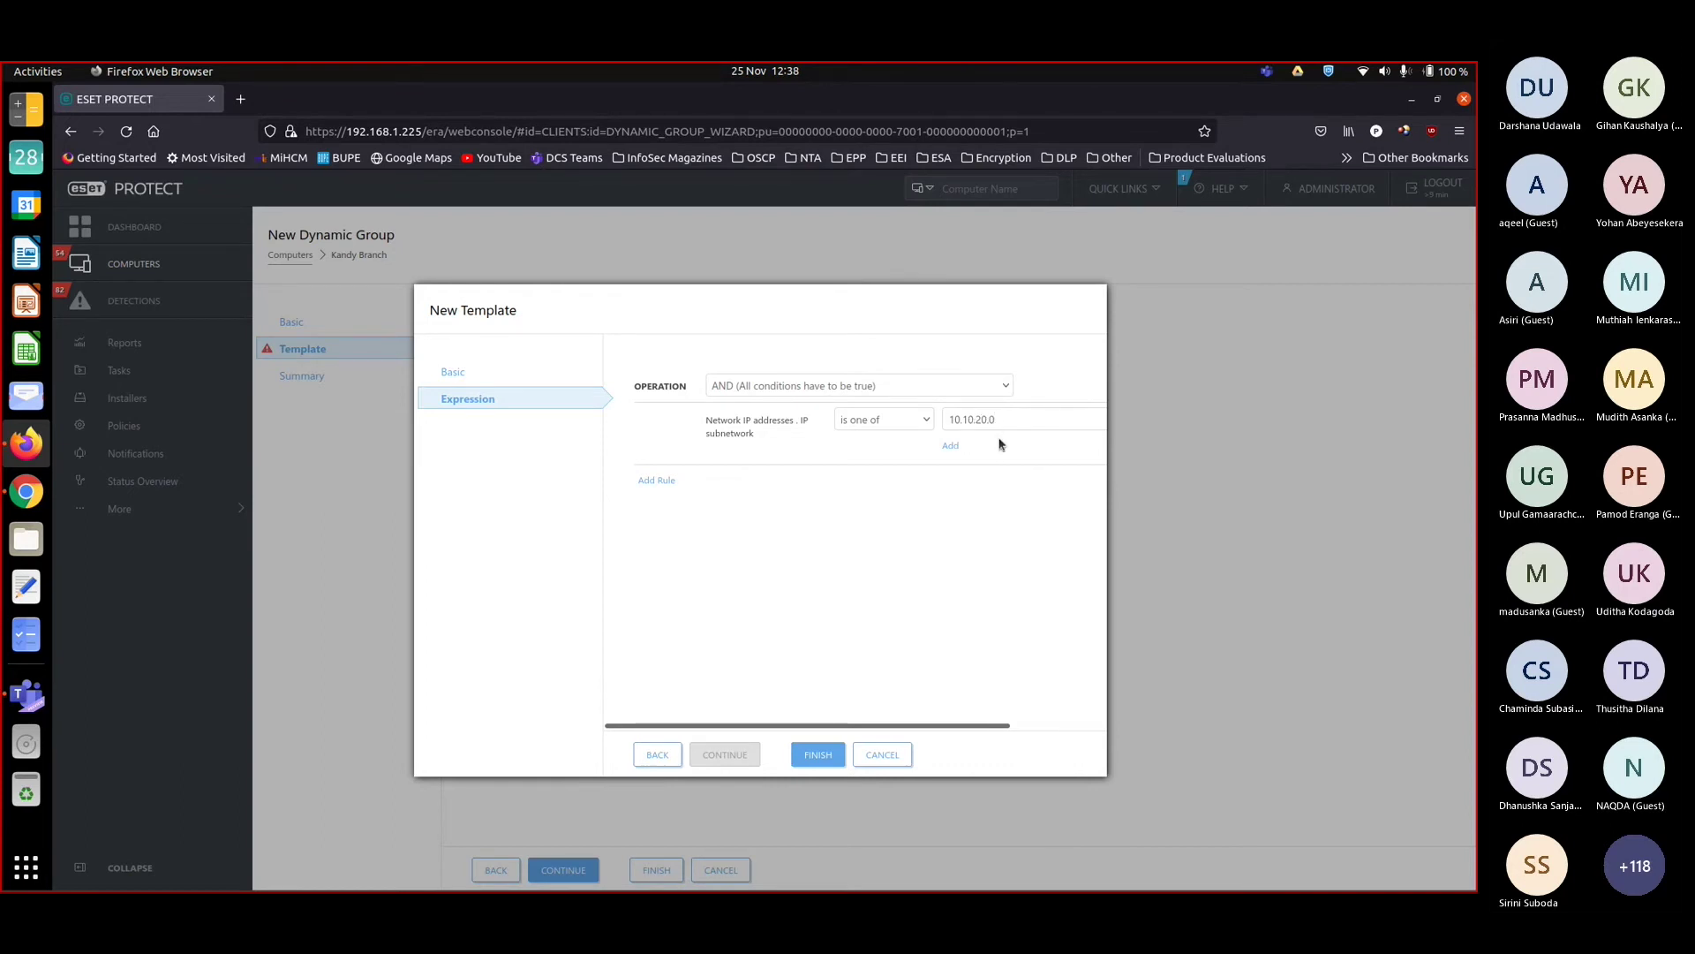
# Save the template, finish creating the Kandy Branch dynamic group and check for it in the group tree
pyautogui.click(818, 754)
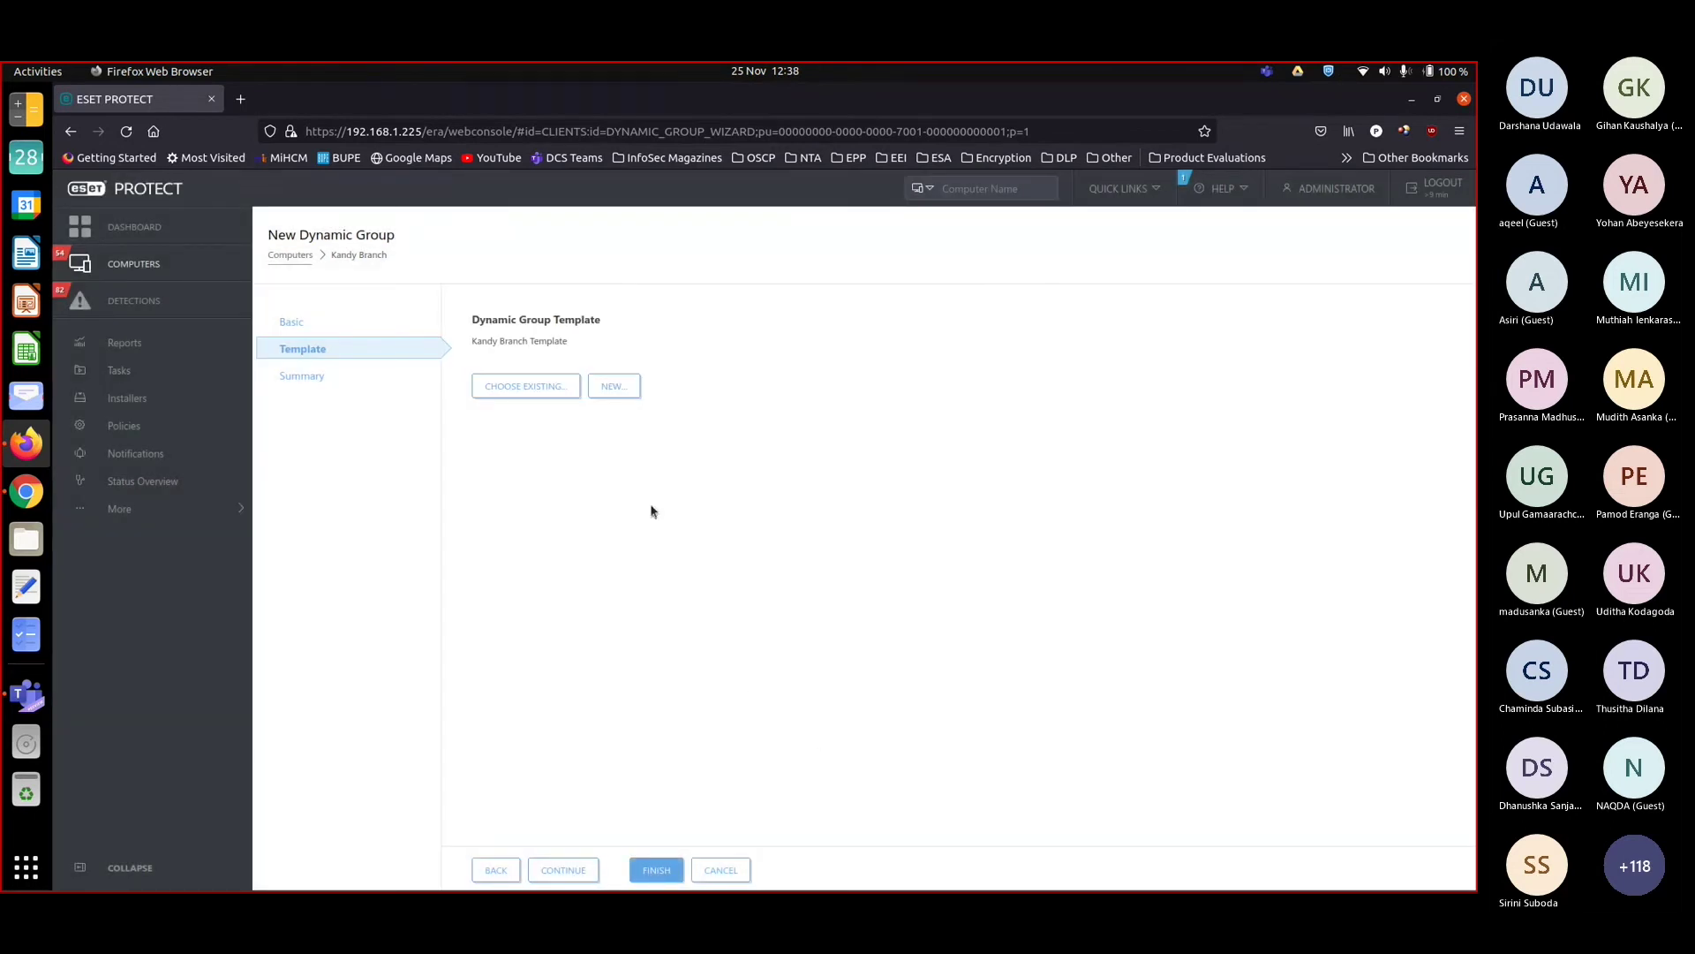
pyautogui.click(670, 870)
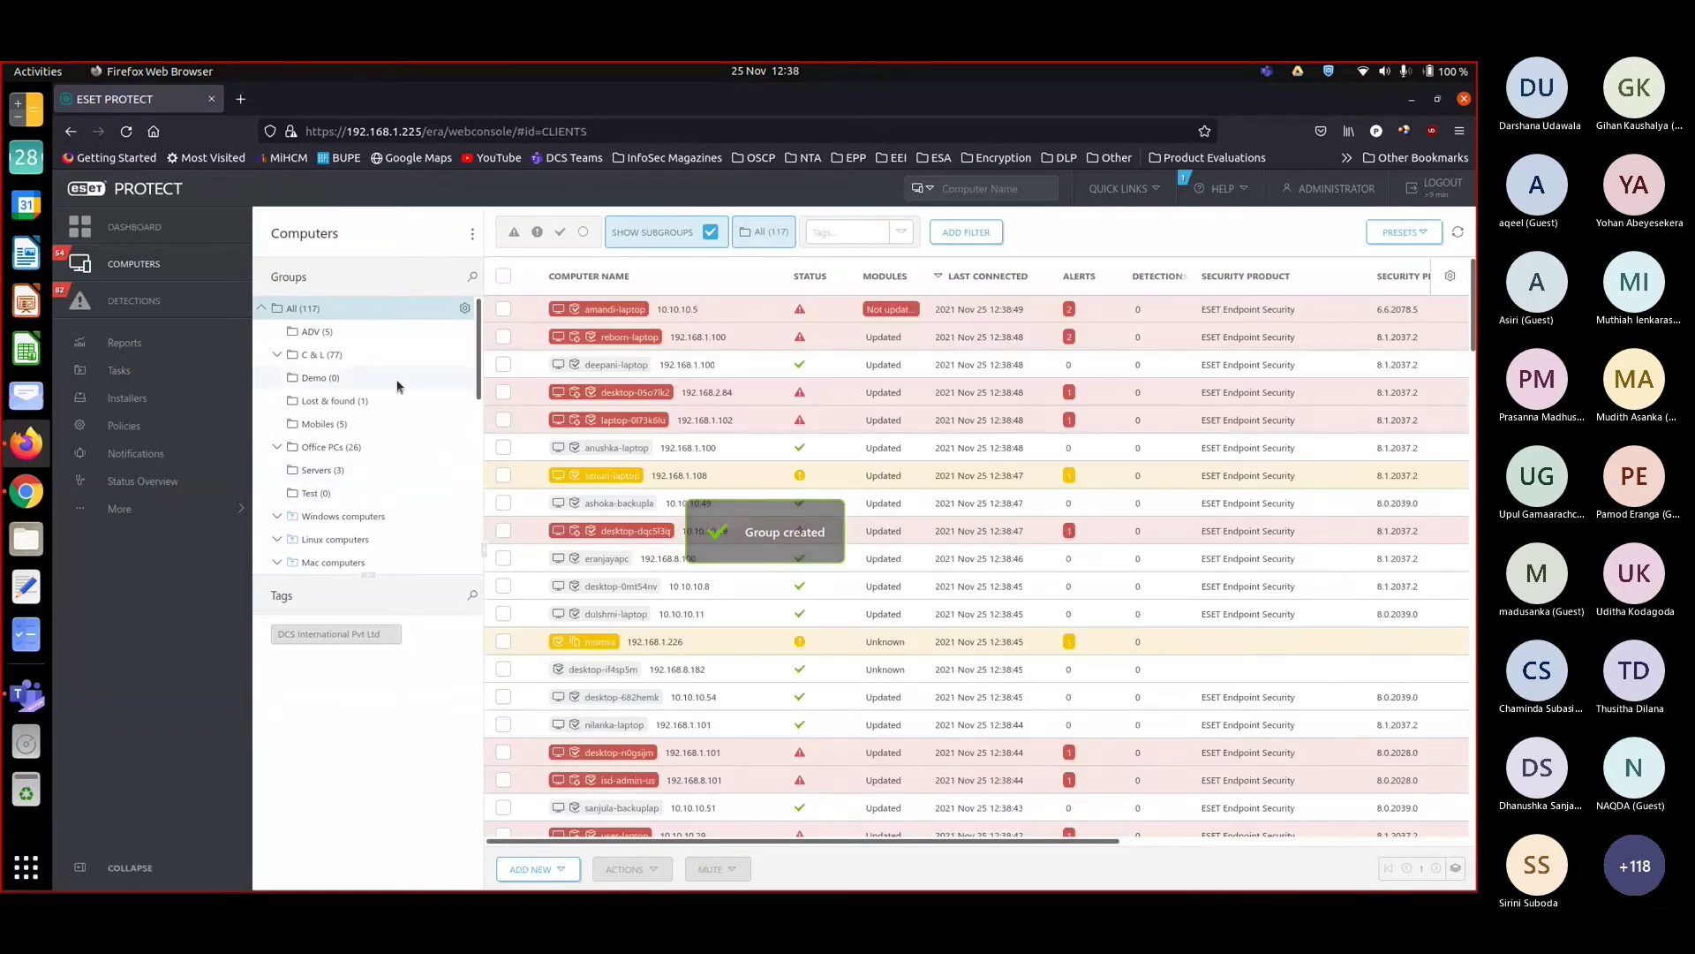
pyautogui.scroll(-10, 397, 386)
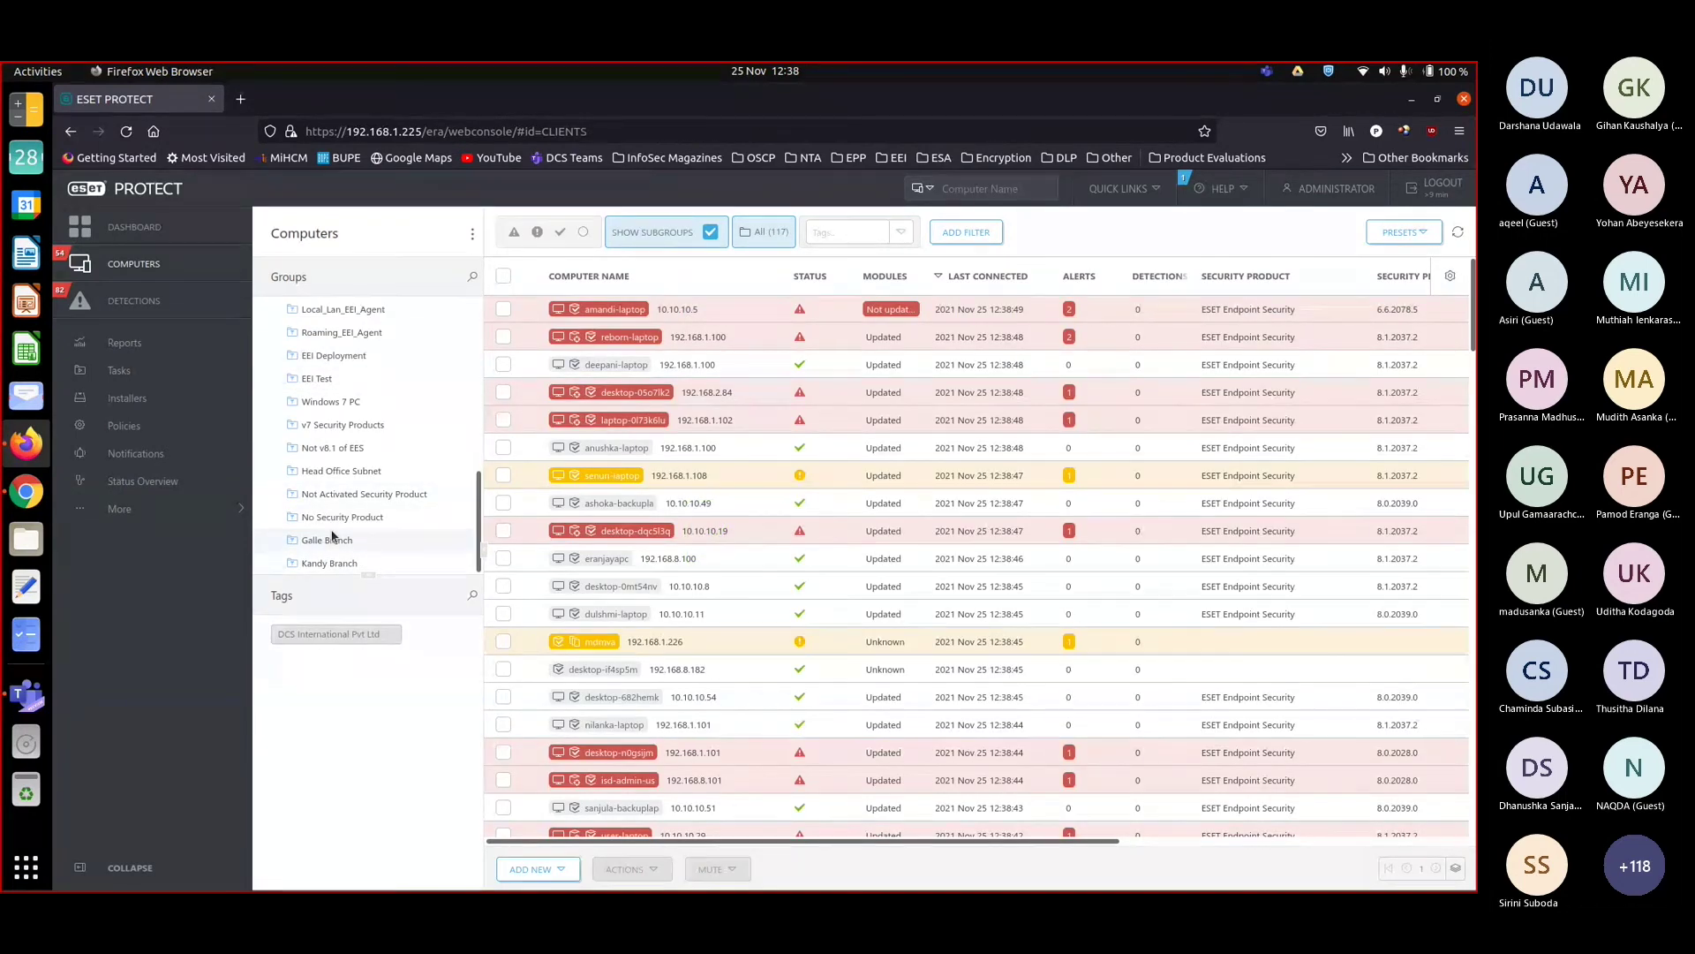
# Switch to the presentation and advance to the Proxy Configuration slide
pyautogui.hotkey('alt', 'Tab')
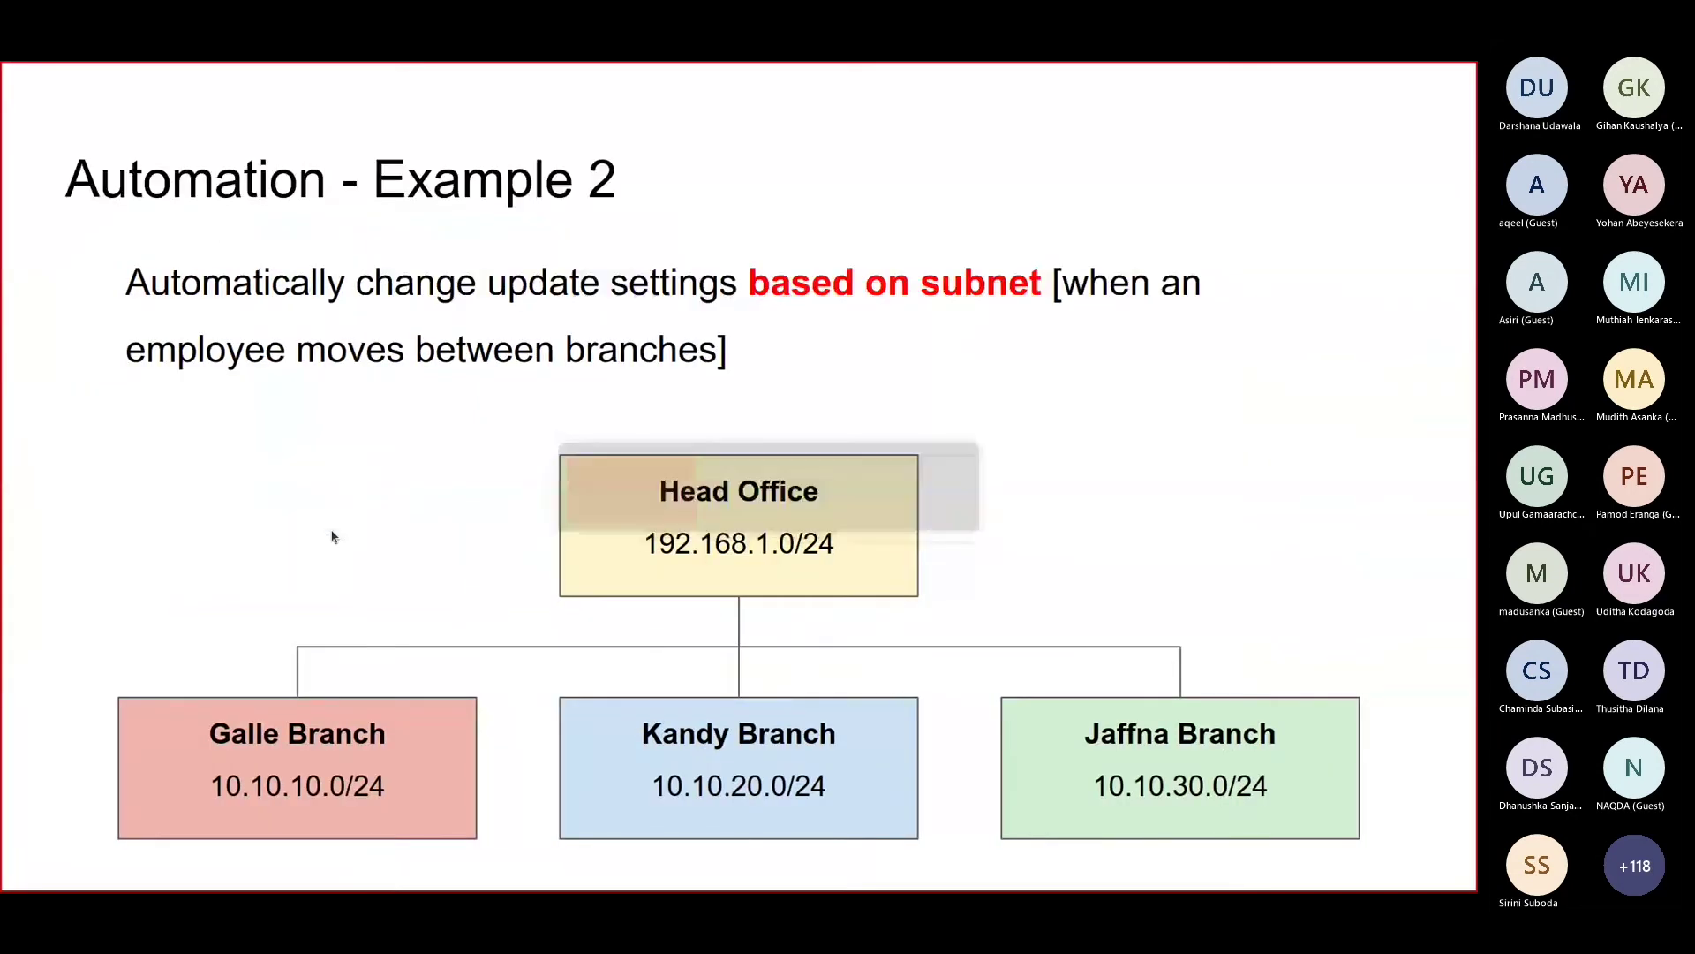
pyautogui.press('Right')
pyautogui.press('Right')
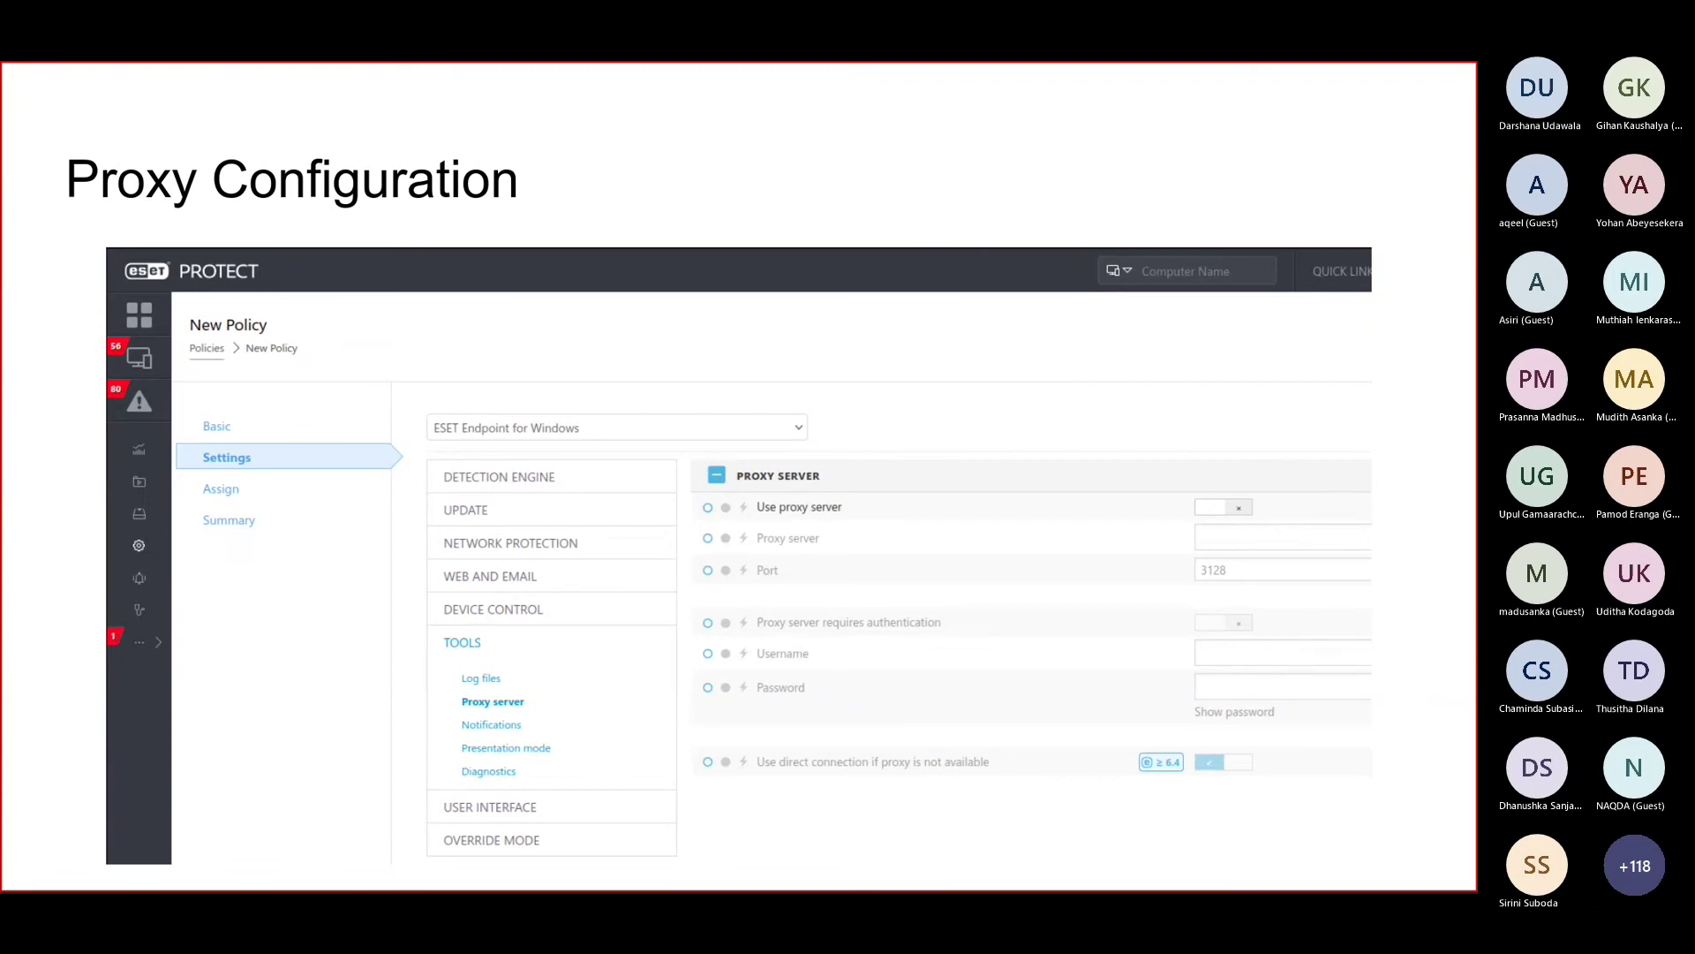
# Switch back to ESET PROTECT and start a new custom ESET Endpoint for Windows policy named Proxy Config for Galle Branch
pyautogui.hotkey('alt', 'Tab')
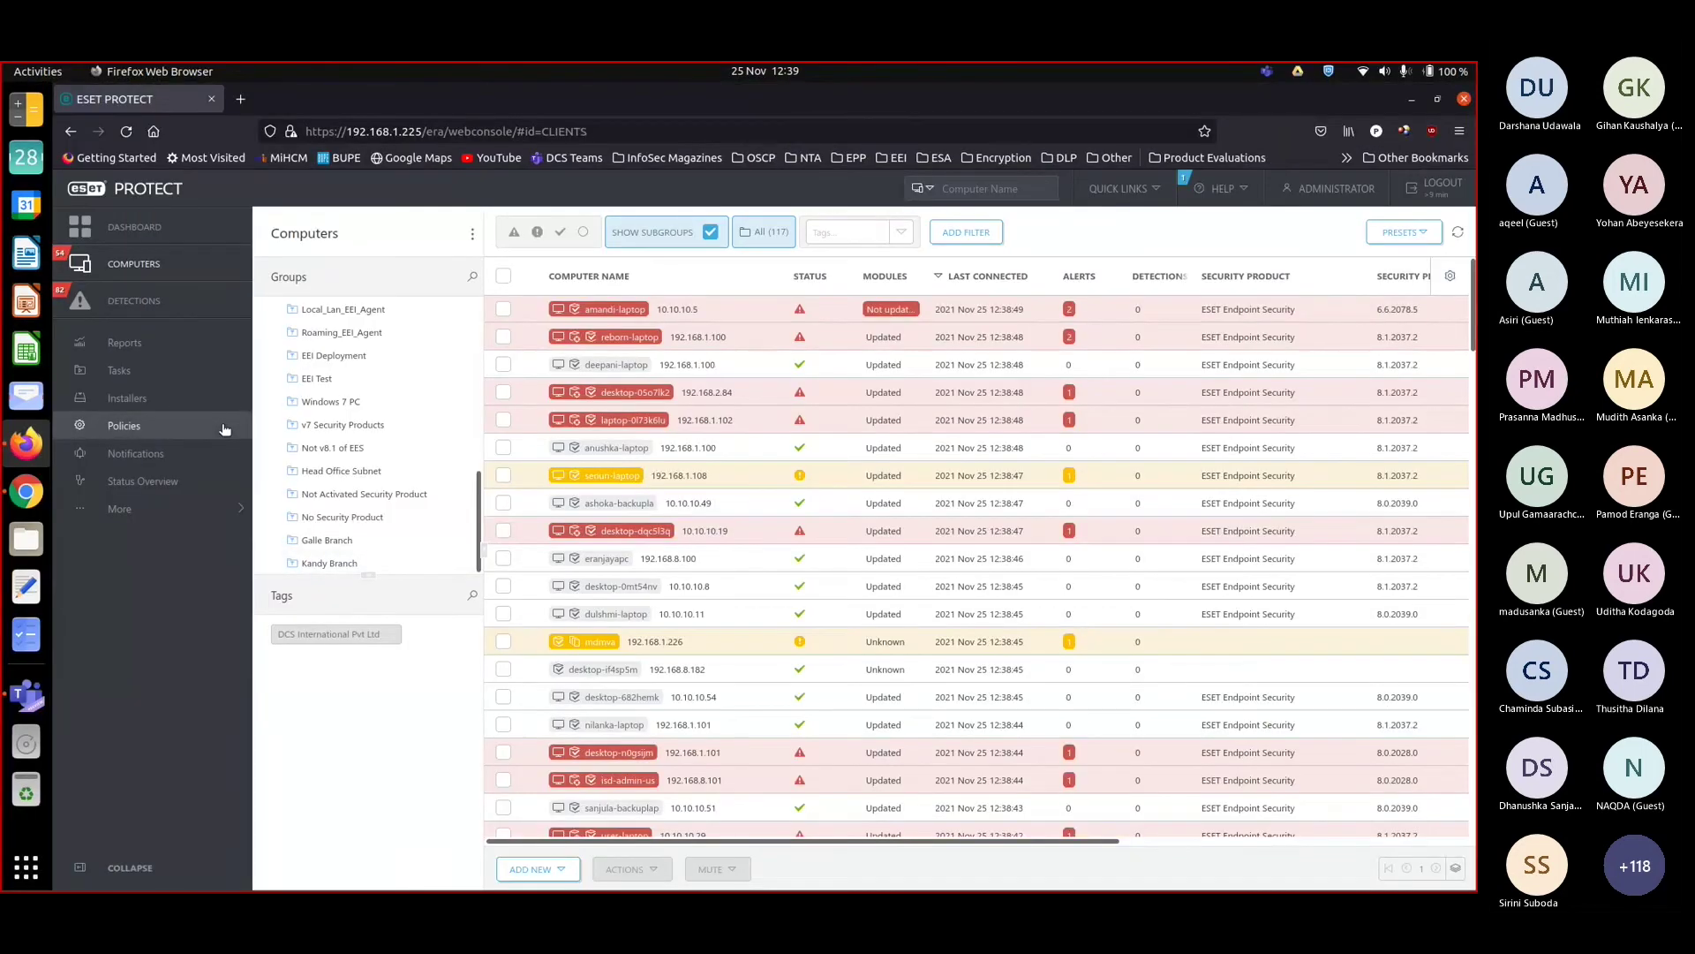
pyautogui.click(152, 427)
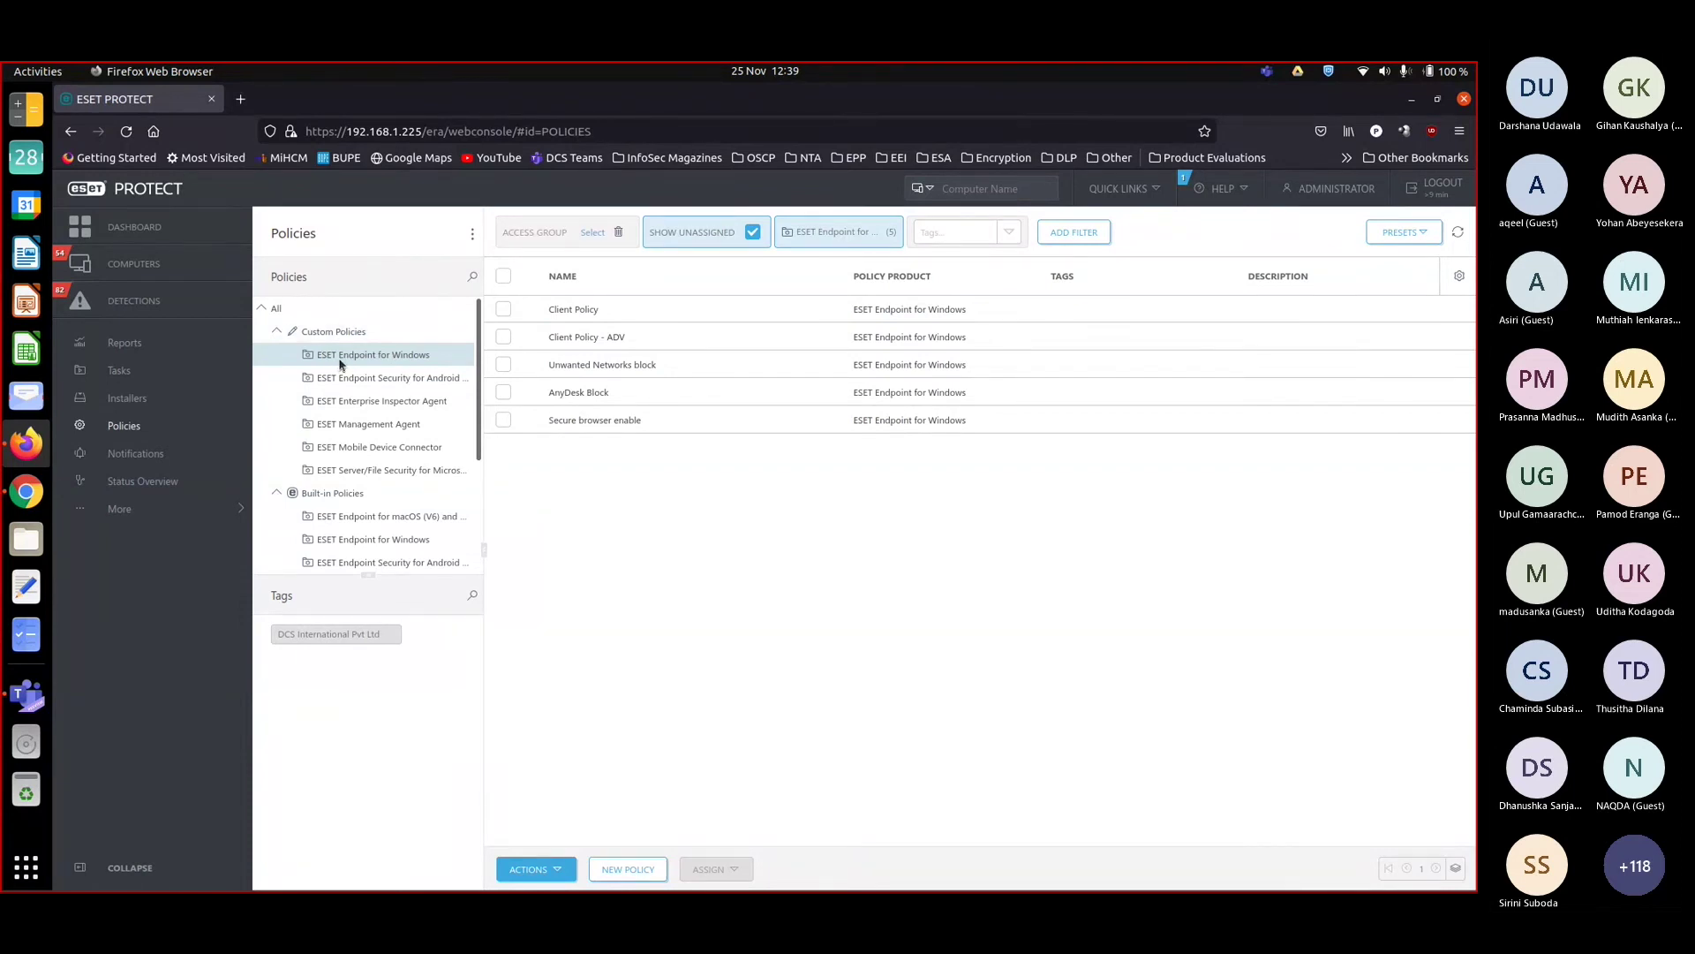
pyautogui.click(532, 868)
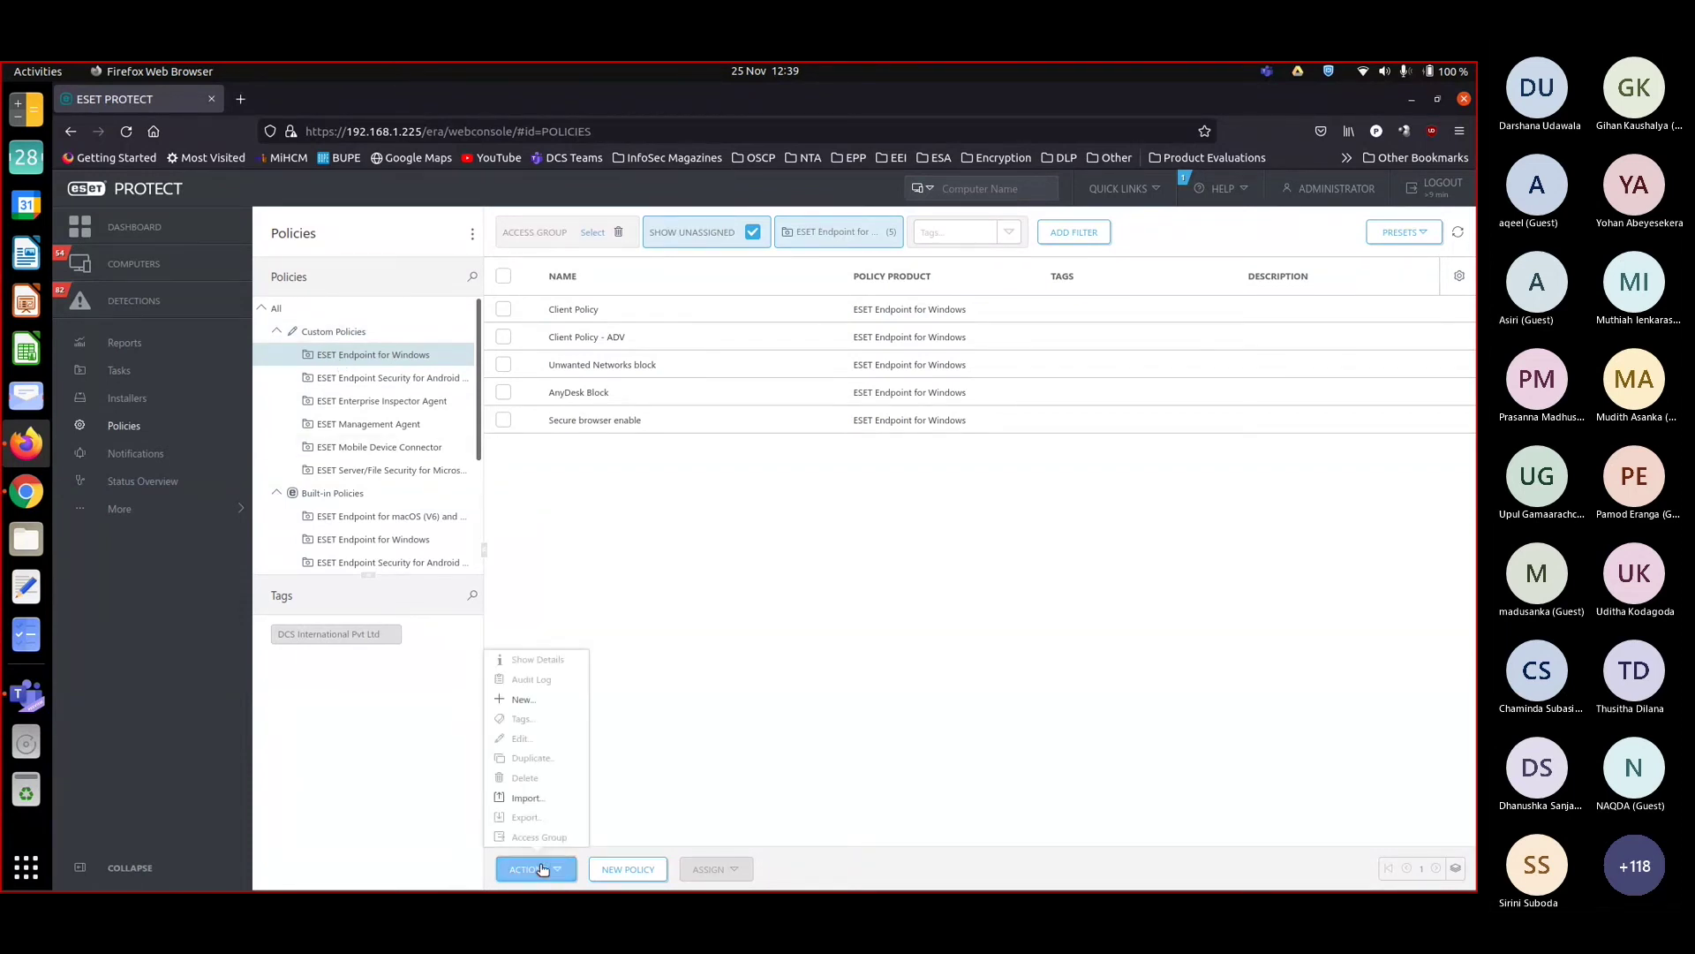
pyautogui.click(556, 703)
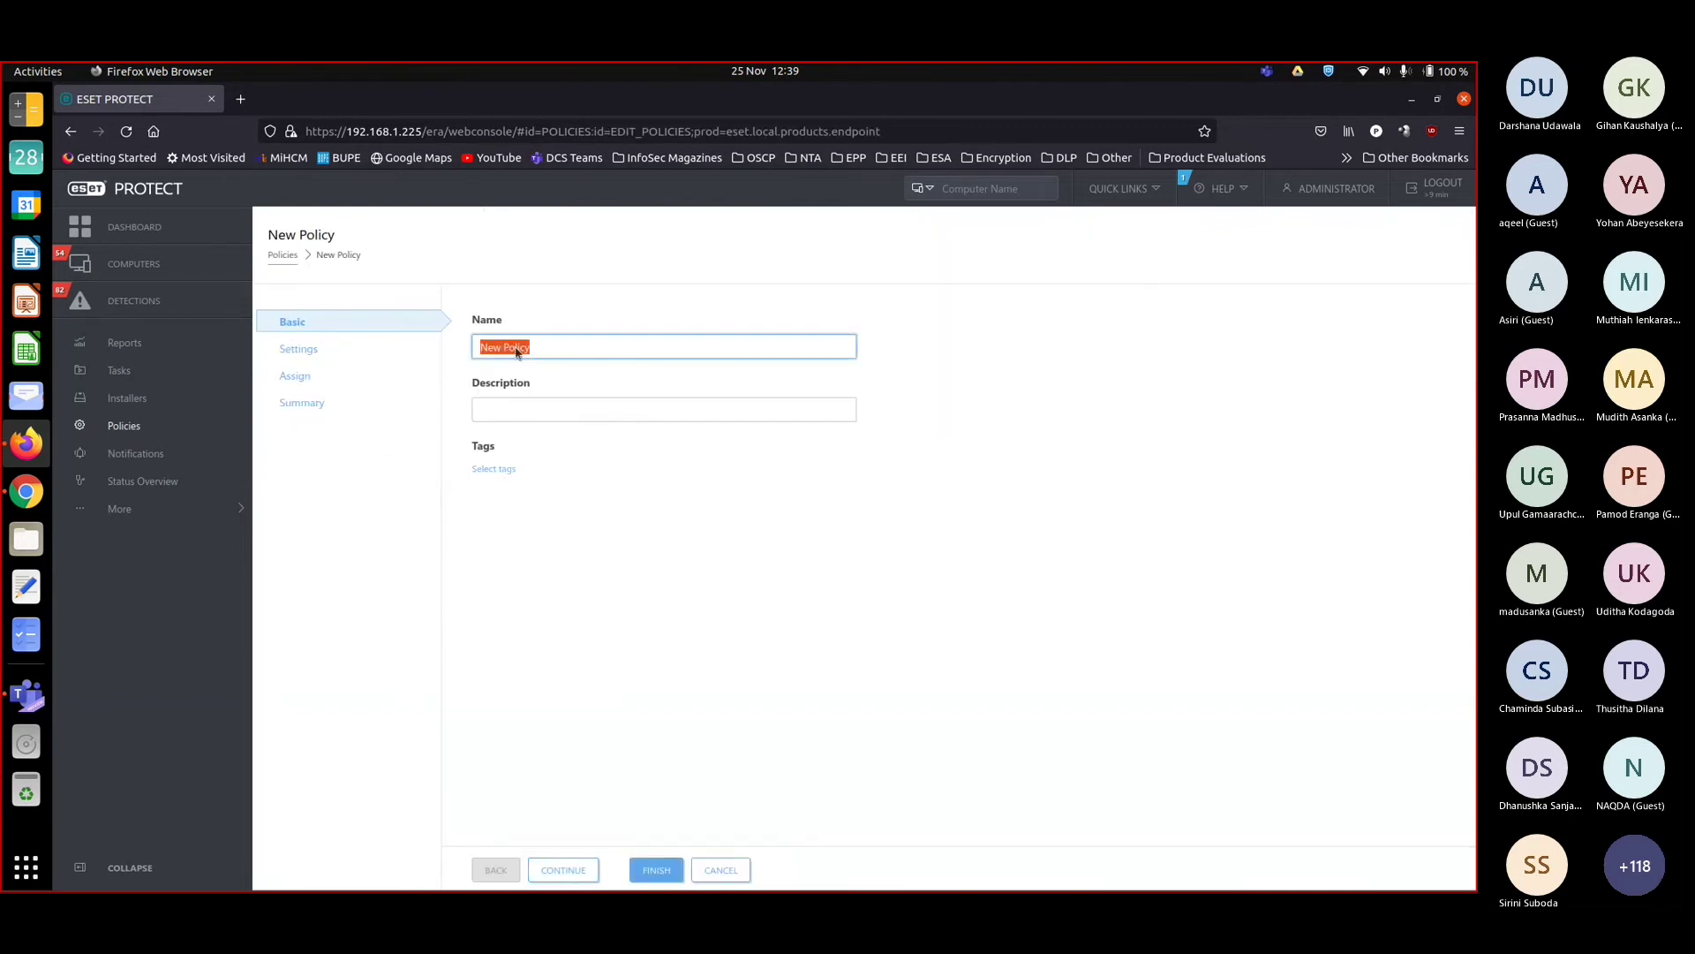
pyautogui.tripleClick(571, 346)
pyautogui.write('Proxy Config for Gate')
pyautogui.write(' Branch')
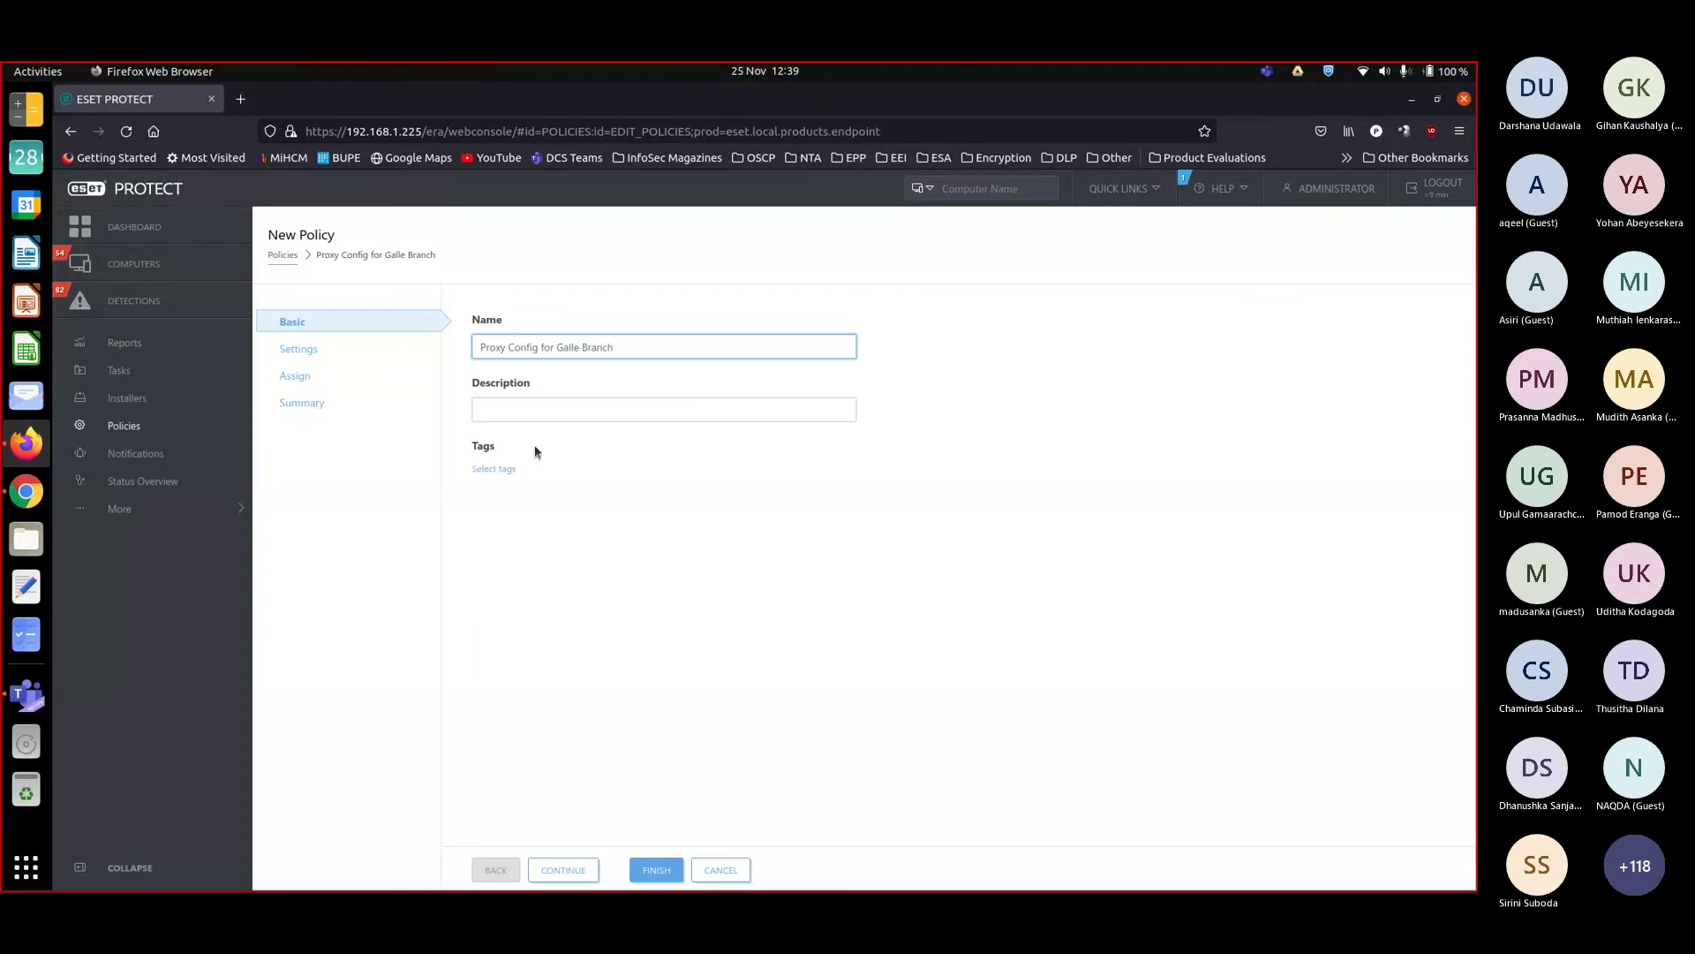
# Open the Galle Branch policy's settings, look through the available product types and choose ESET Endpoint for Windows
pyautogui.click(359, 362)
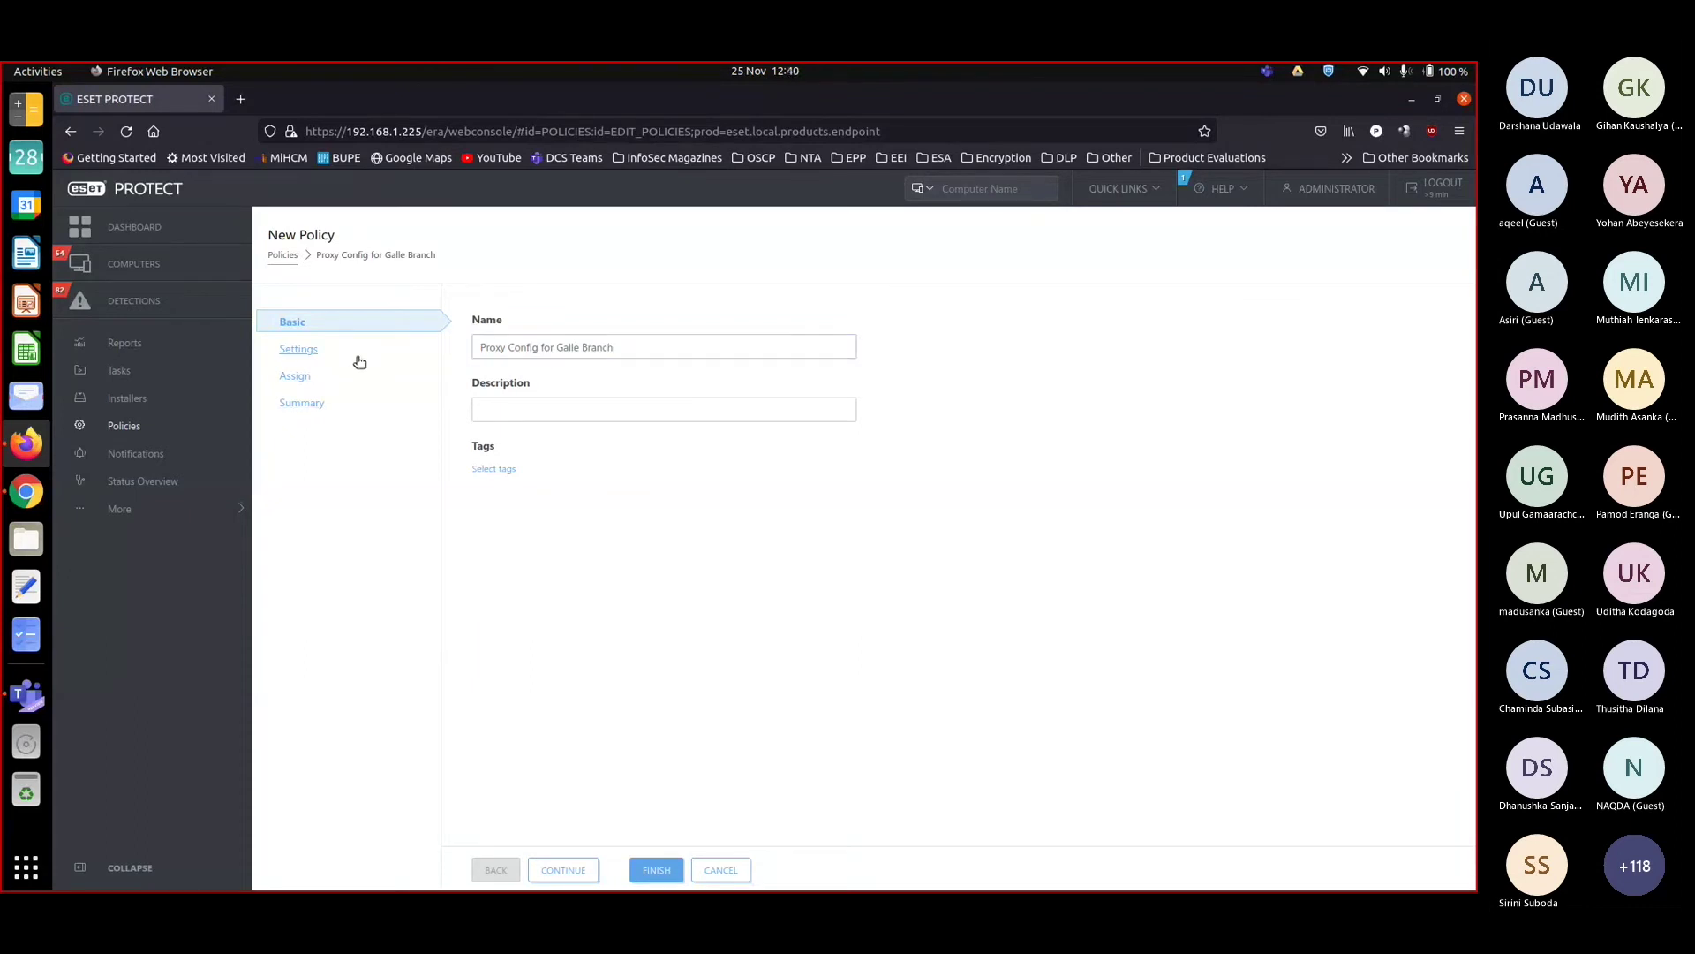
pyautogui.click(298, 350)
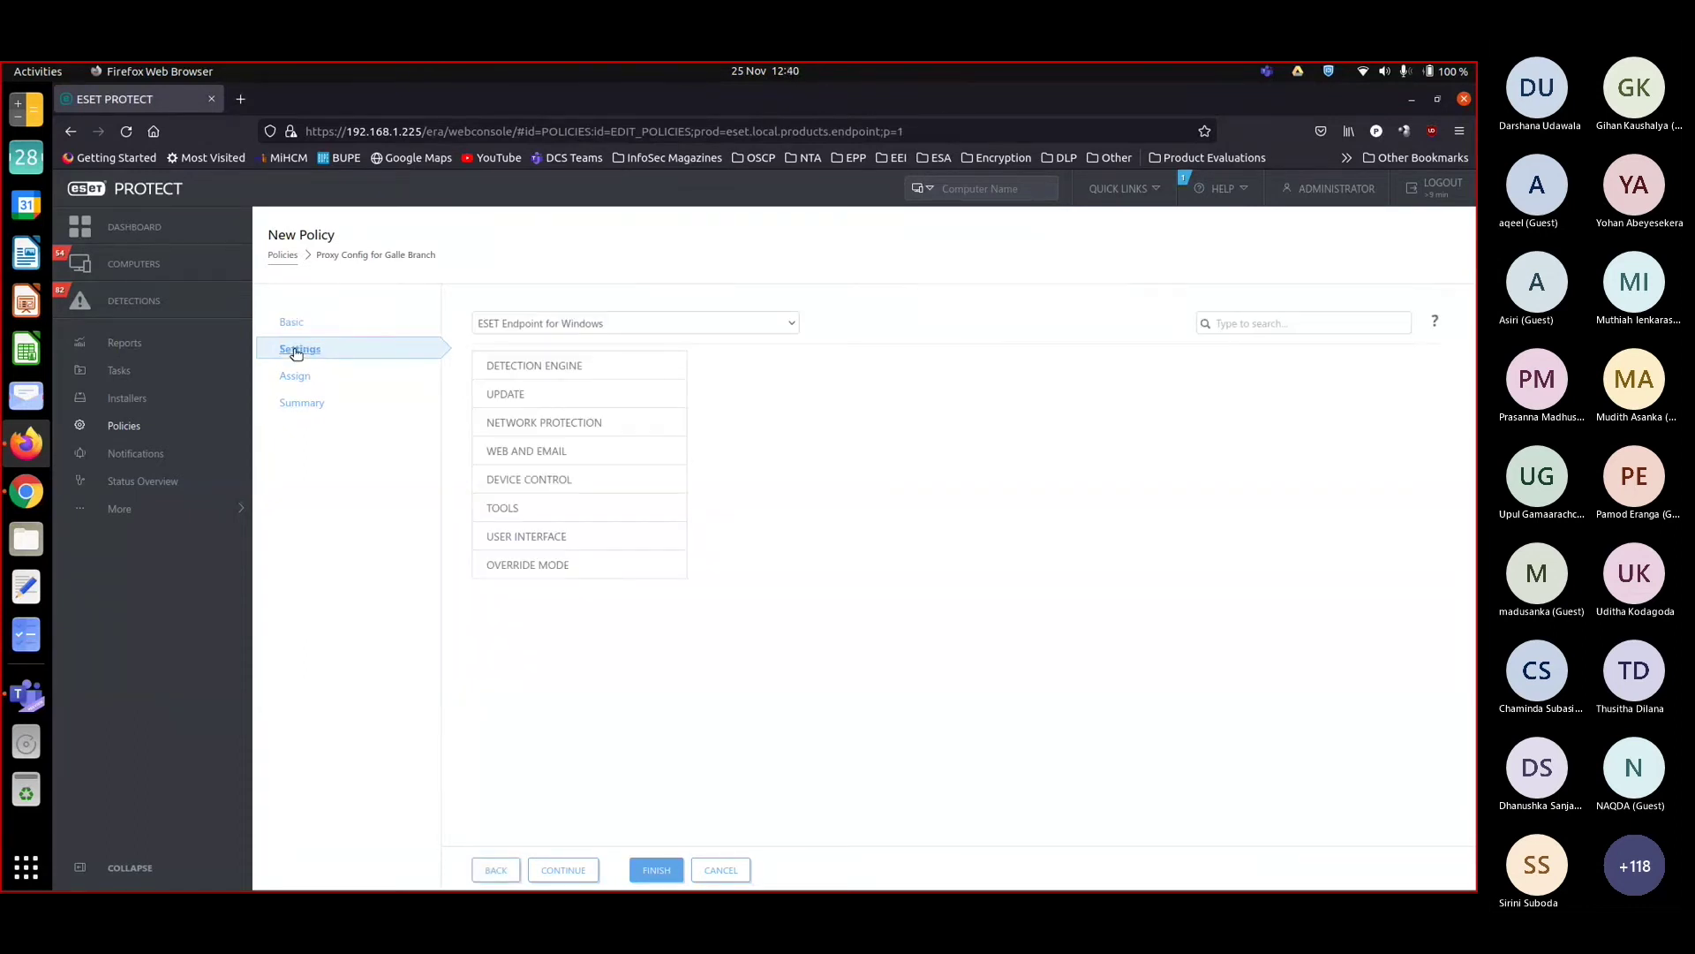
pyautogui.click(711, 333)
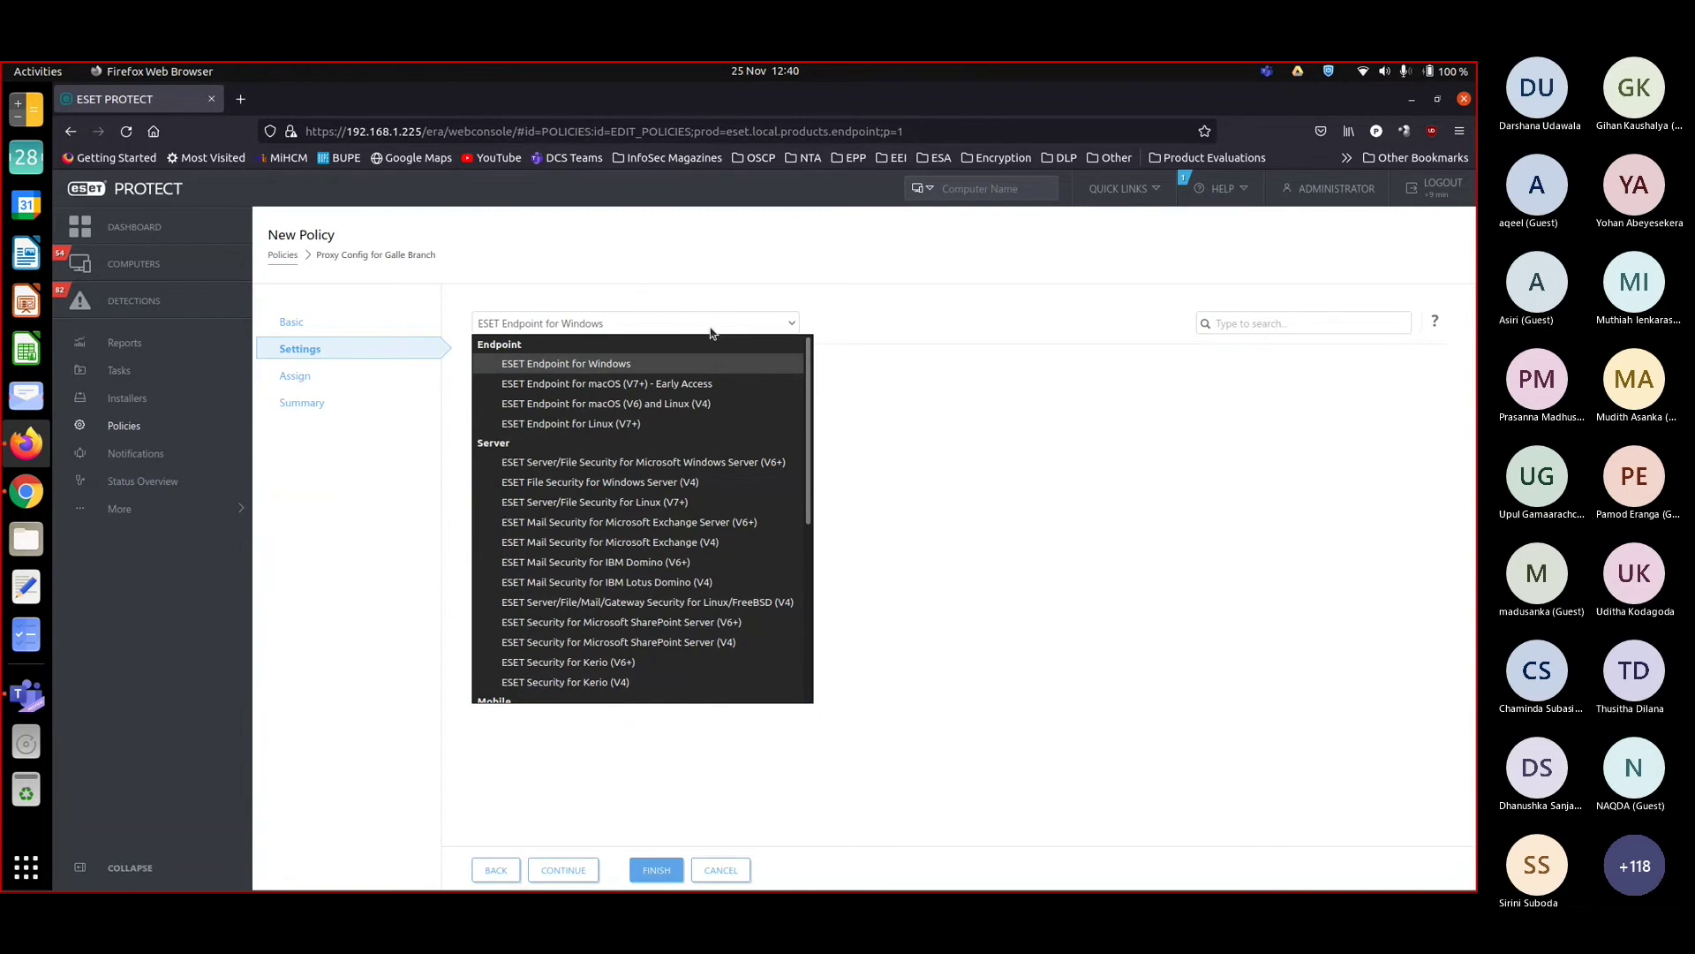
pyautogui.scroll(-5, 713, 362)
pyautogui.scroll(5, 717, 362)
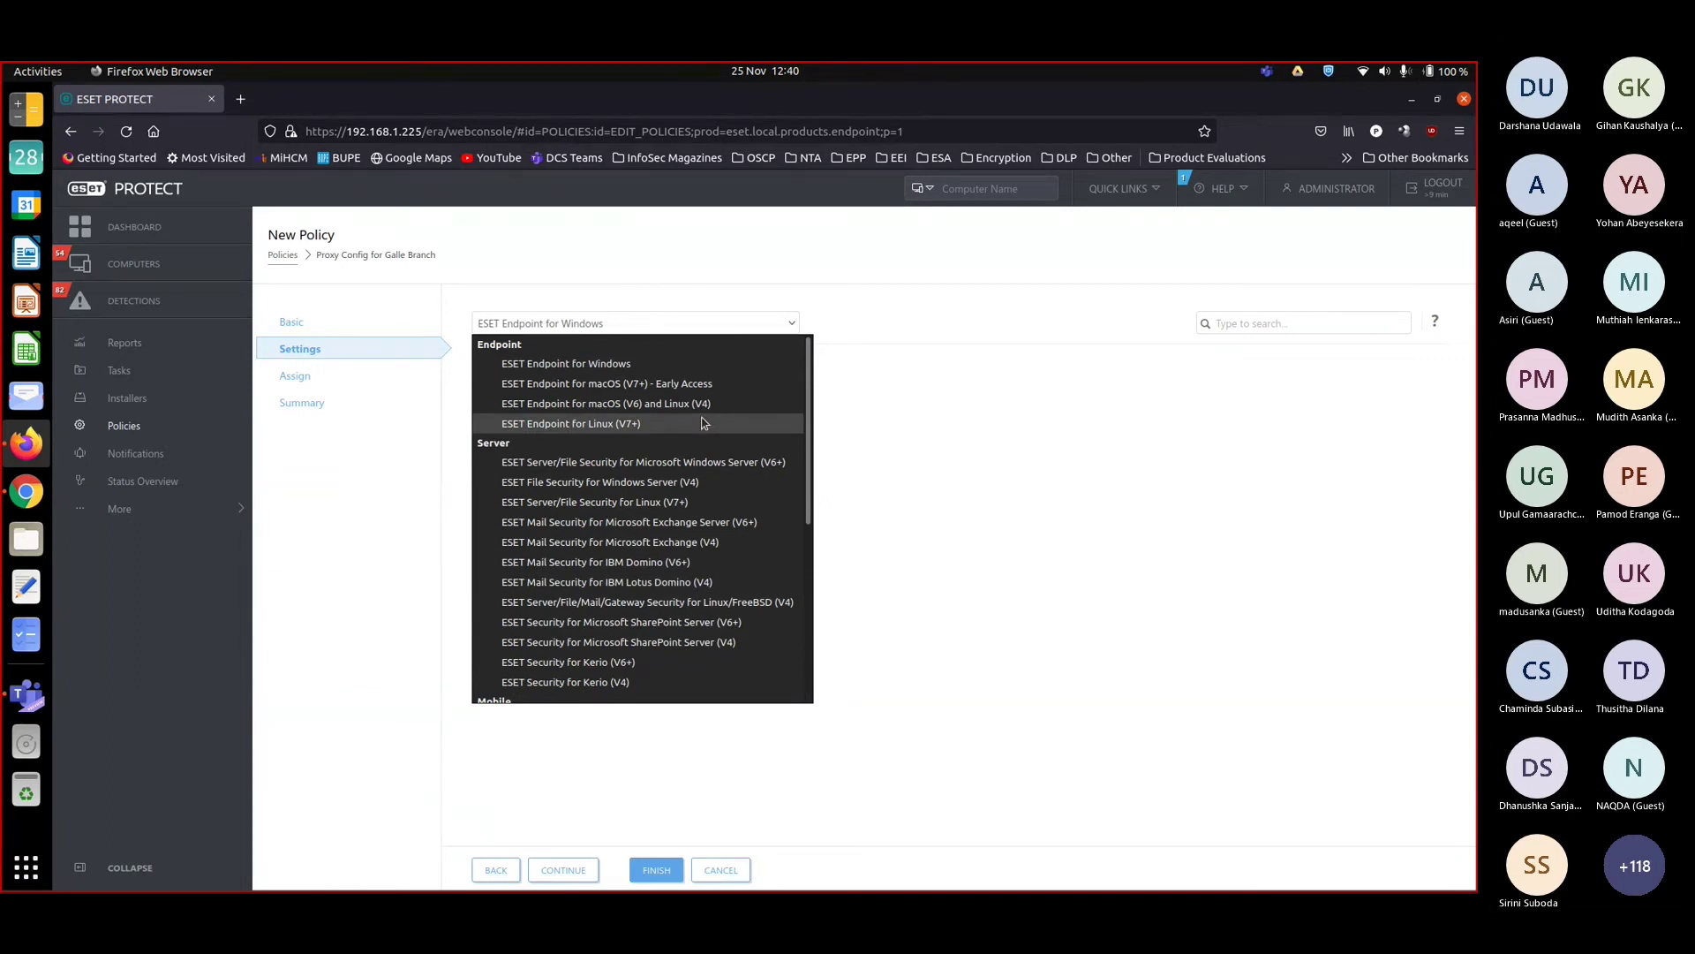
pyautogui.scroll(-5, 704, 423)
pyautogui.scroll(5, 704, 422)
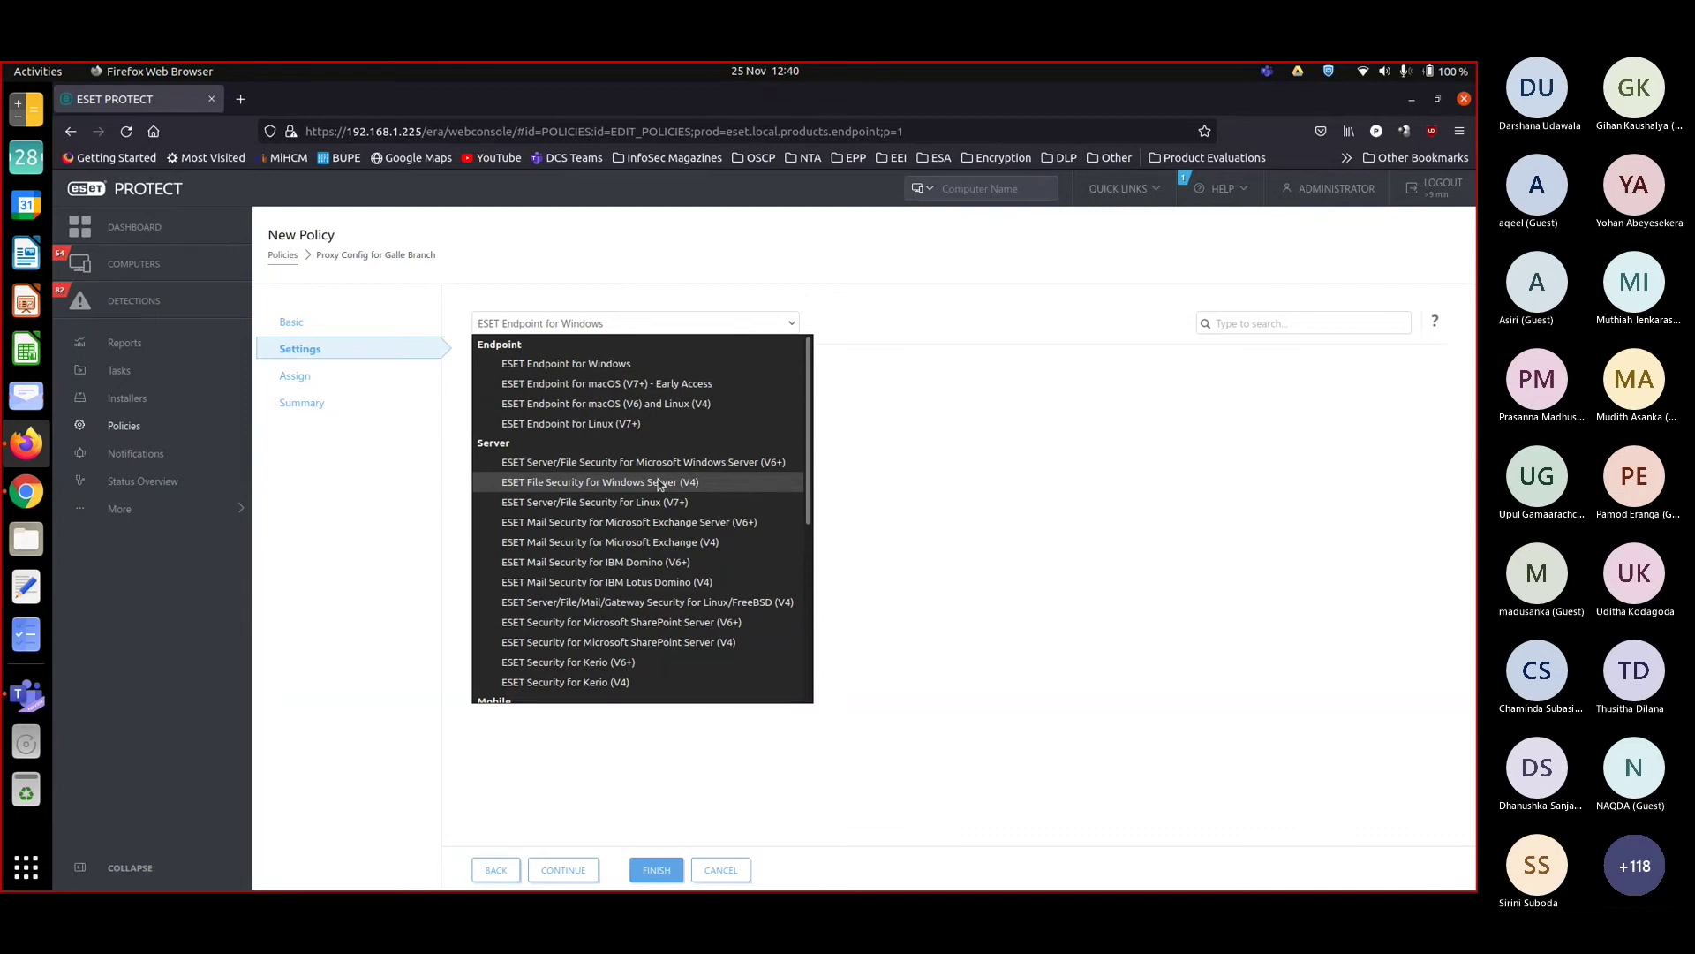
pyautogui.click(621, 371)
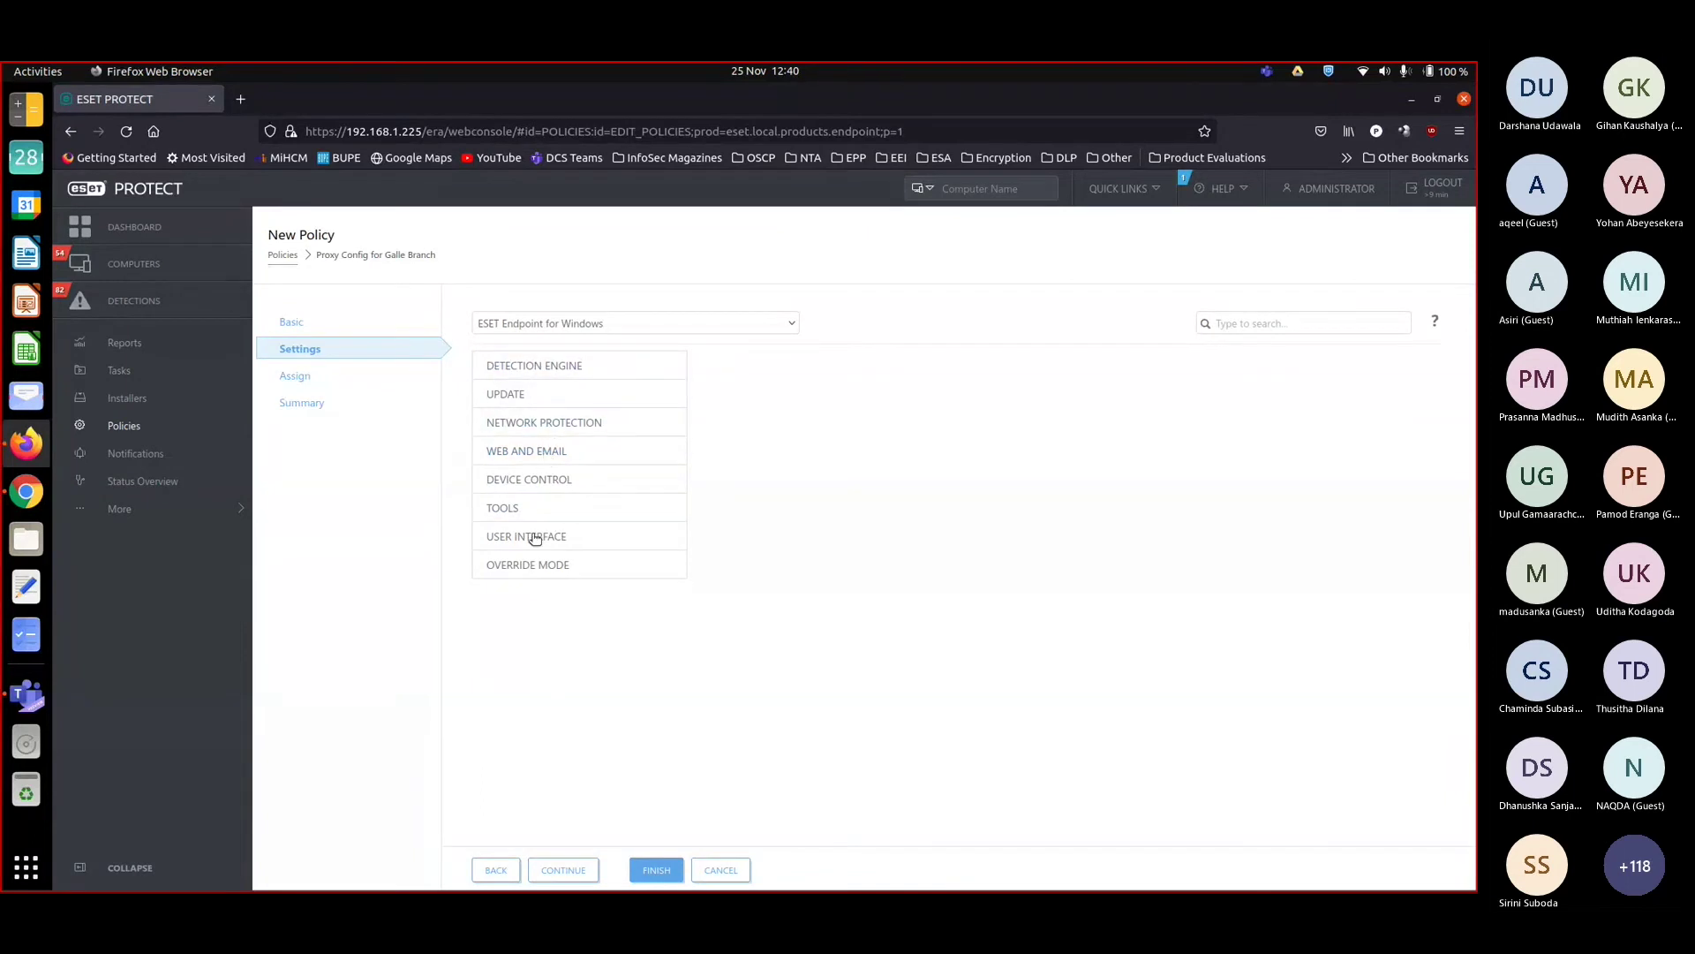
# Enable the use of a proxy server in the policy's Tools settings and set its address to 10.10.10.1
pyautogui.click(501, 518)
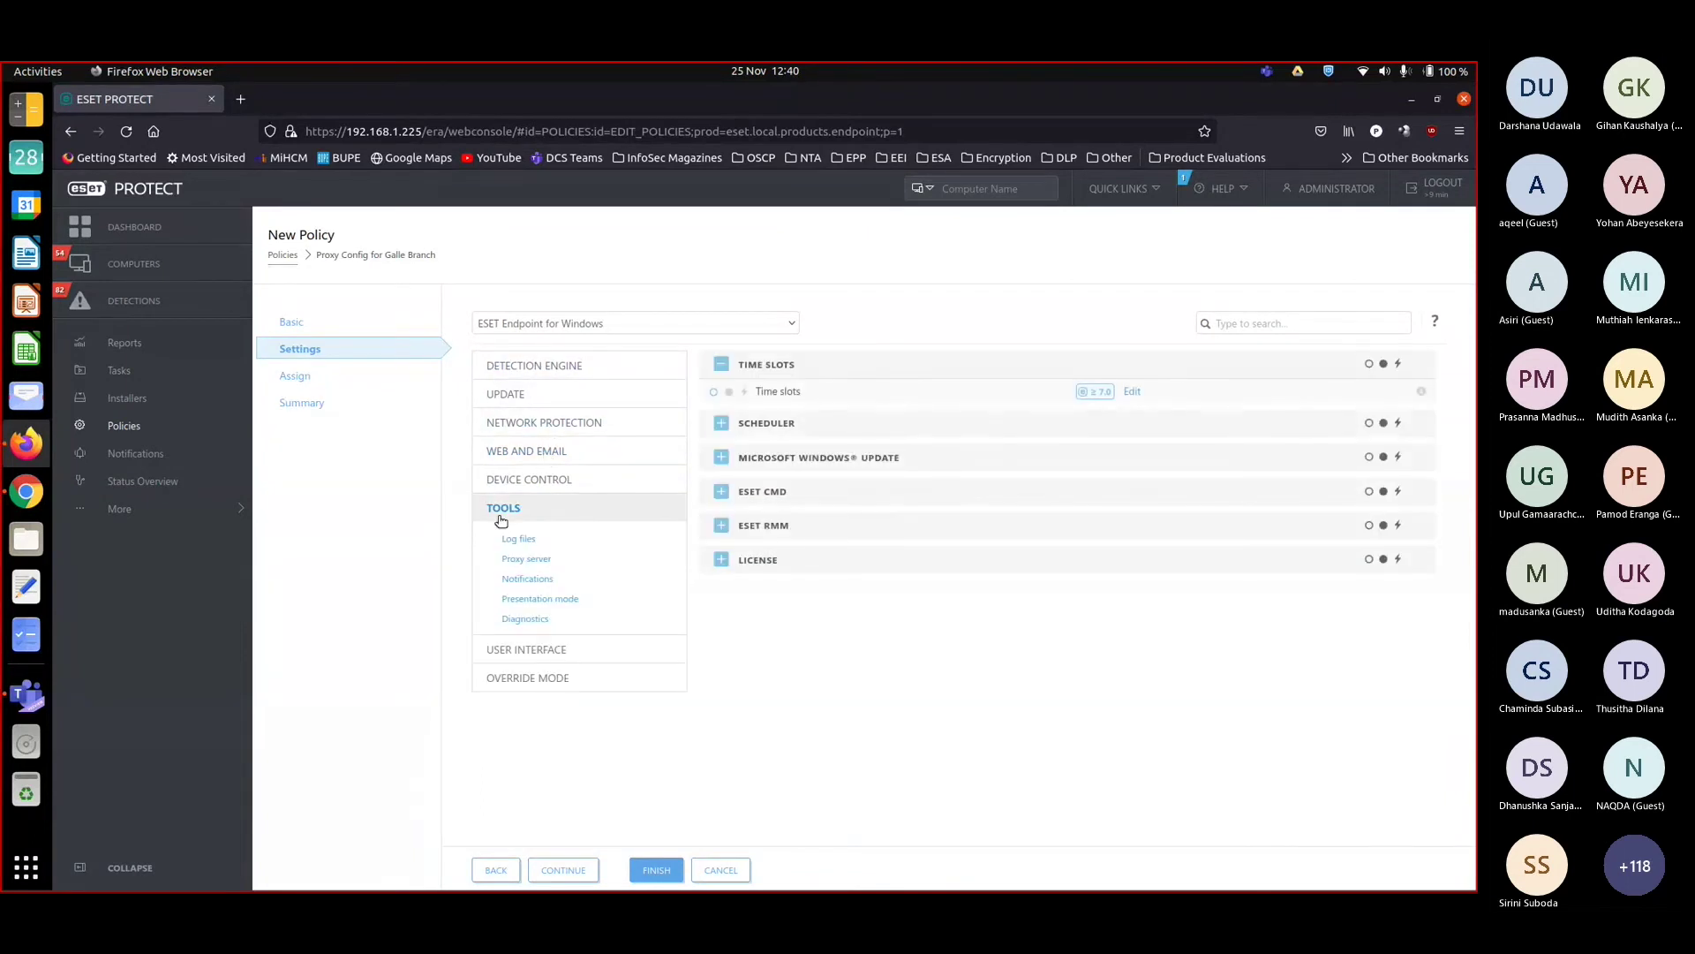
pyautogui.click(529, 559)
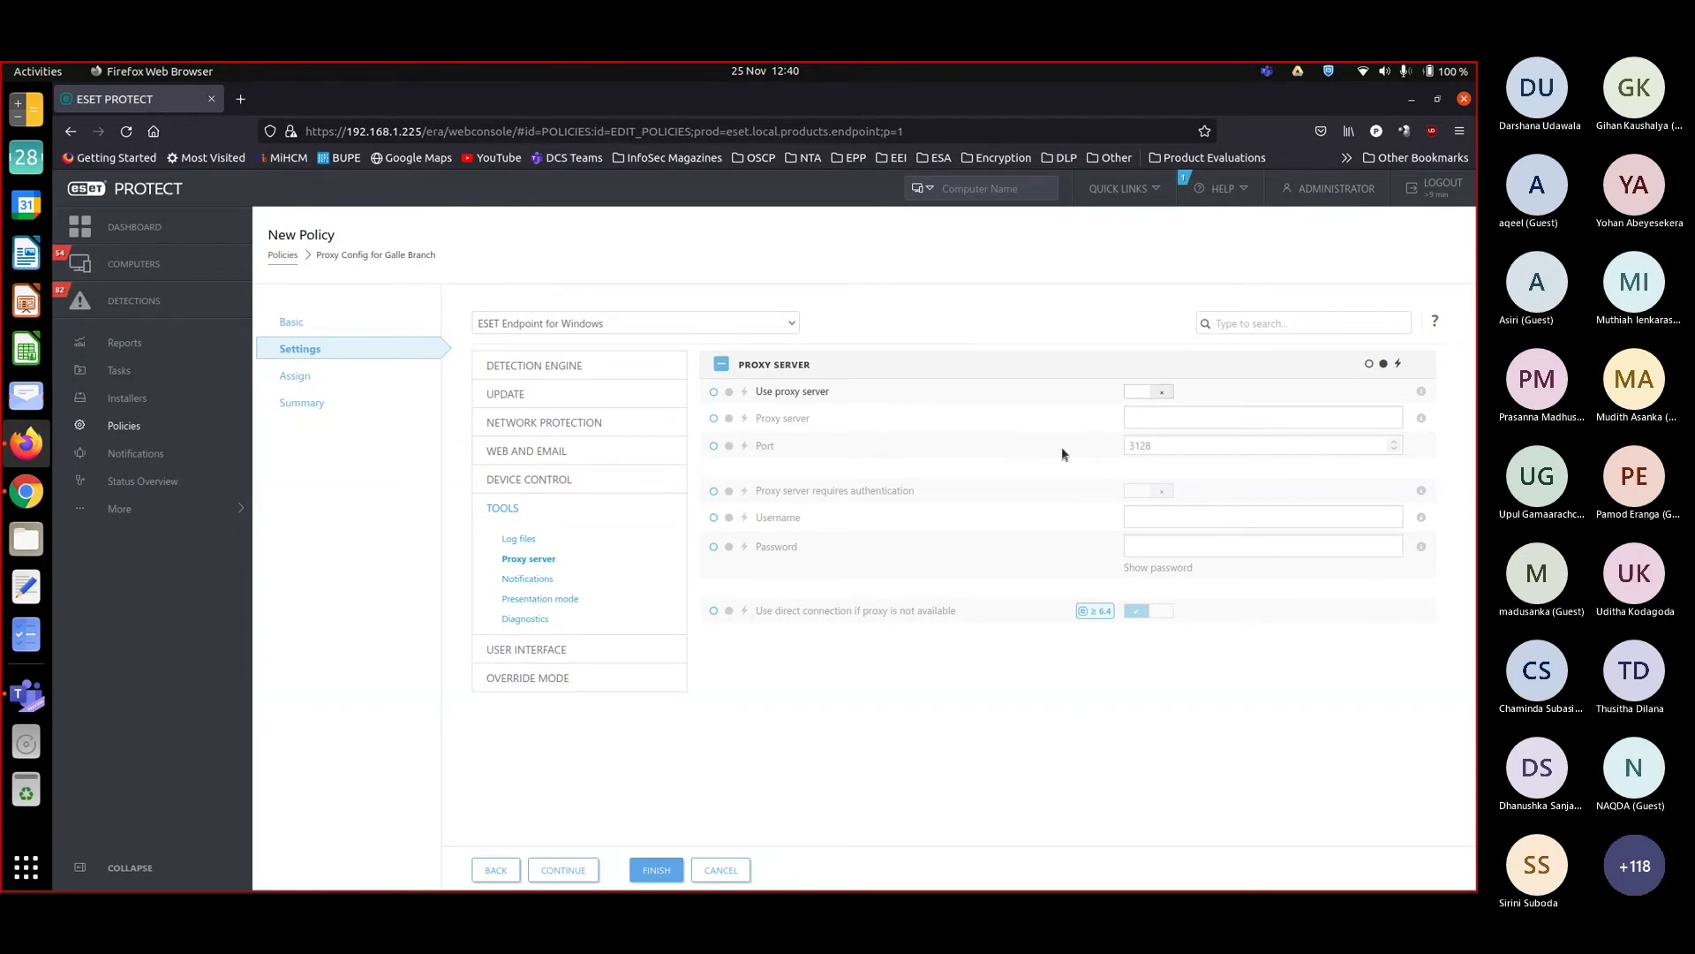
pyautogui.click(1157, 393)
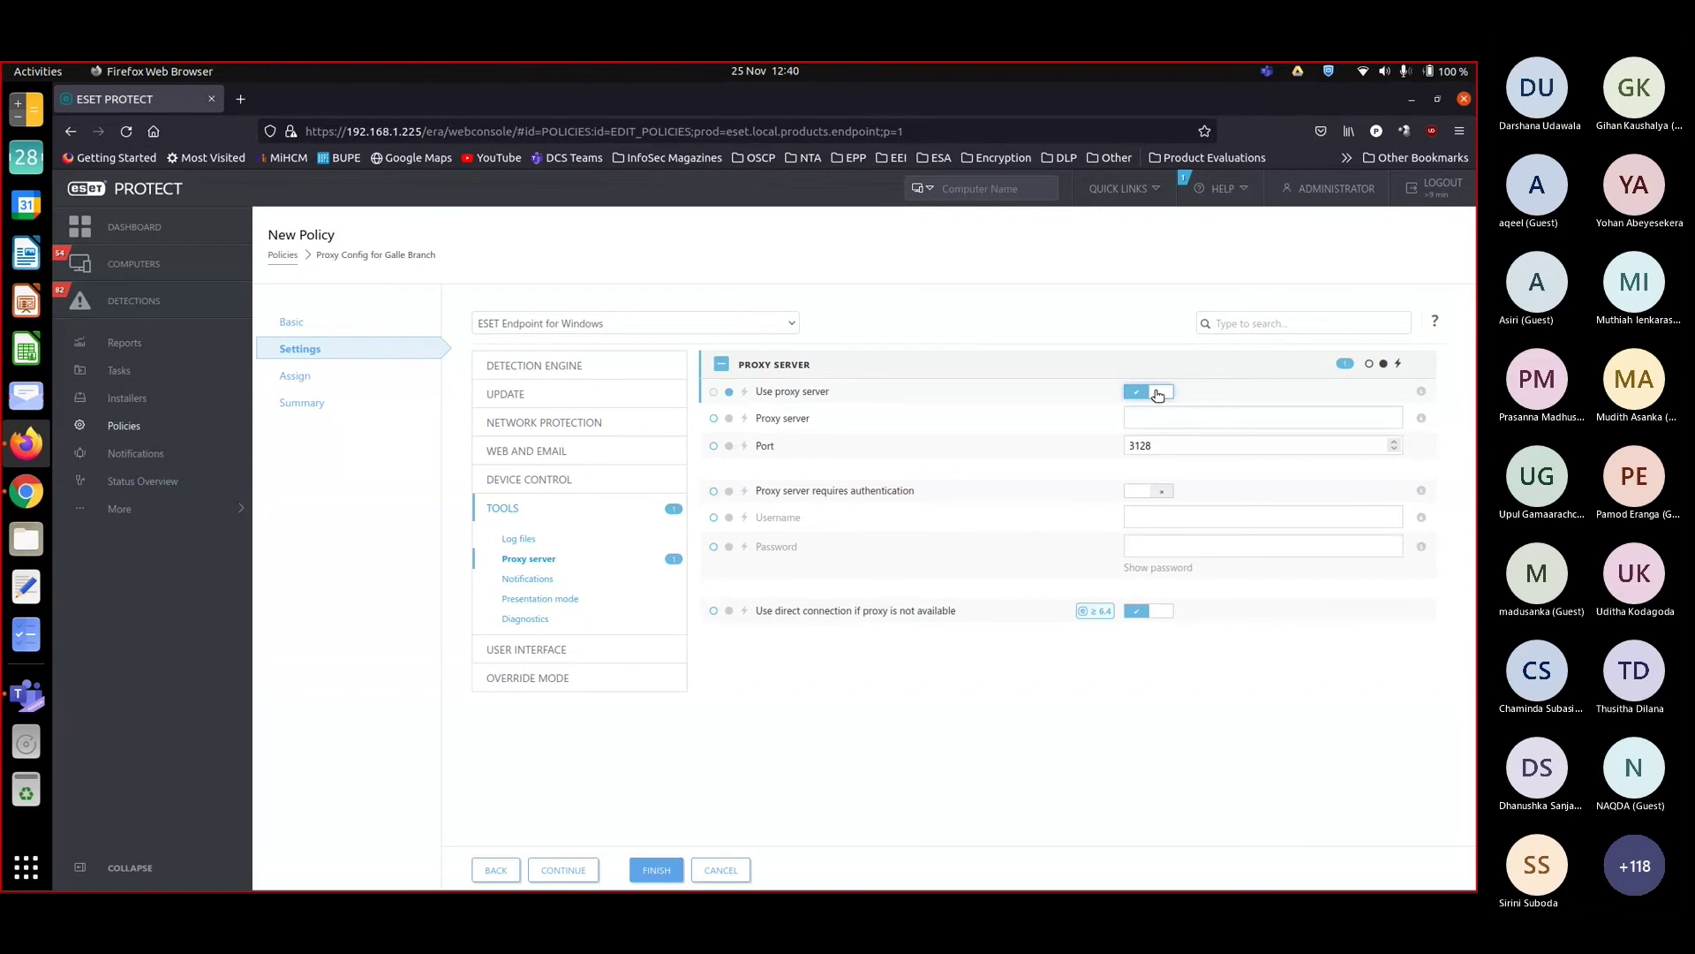
pyautogui.click(1176, 419)
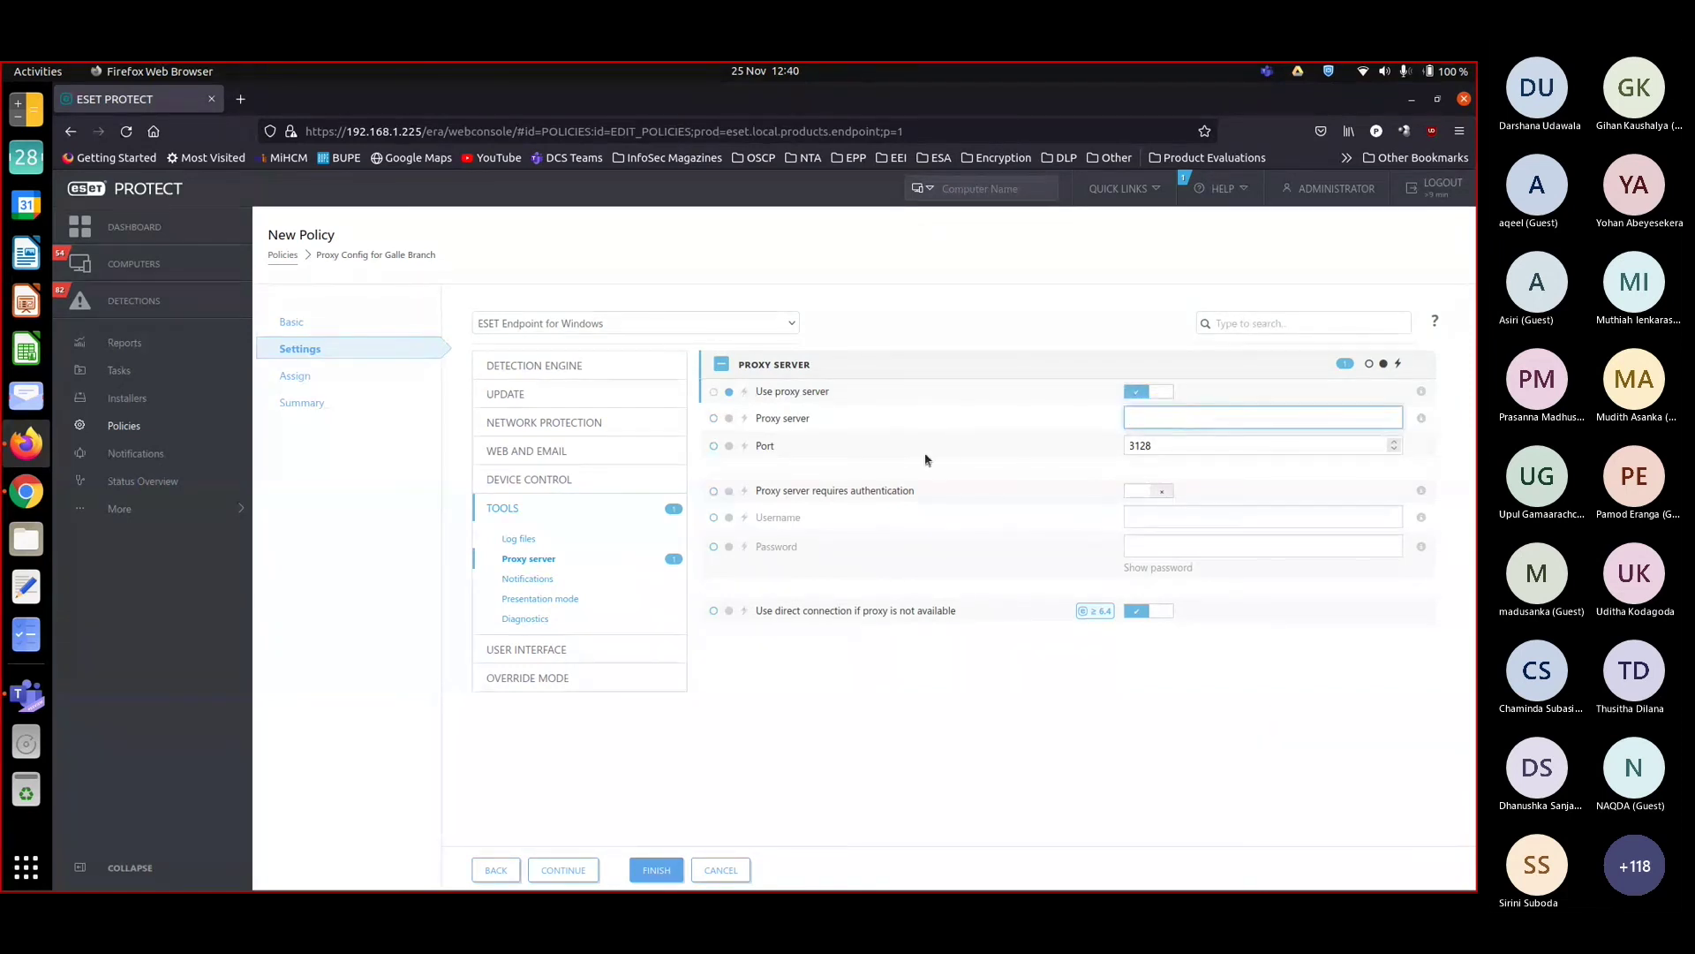
pyautogui.write('10.10.10.1')
pyautogui.moveTo(1198, 412); pyautogui.dragTo(1070, 417)
pyautogui.click(1201, 420)
pyautogui.doubleClick(1139, 447)
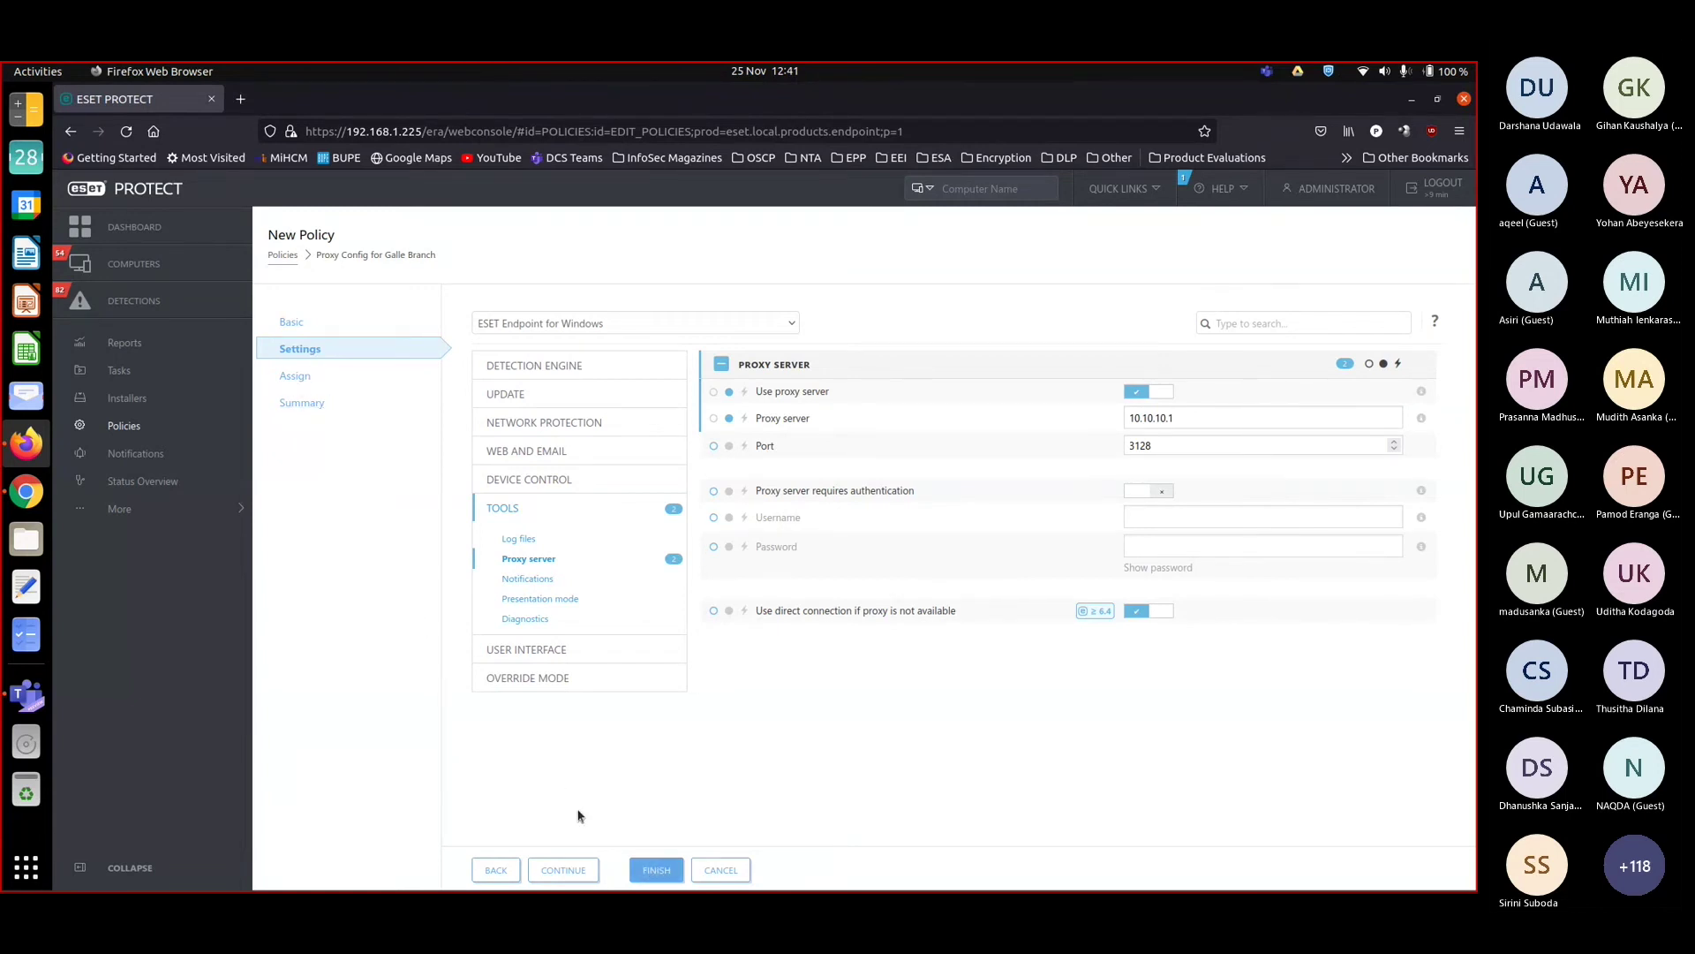
# Assign the policy to the Galle Branch dynamic group and finish creating it
pyautogui.click(561, 866)
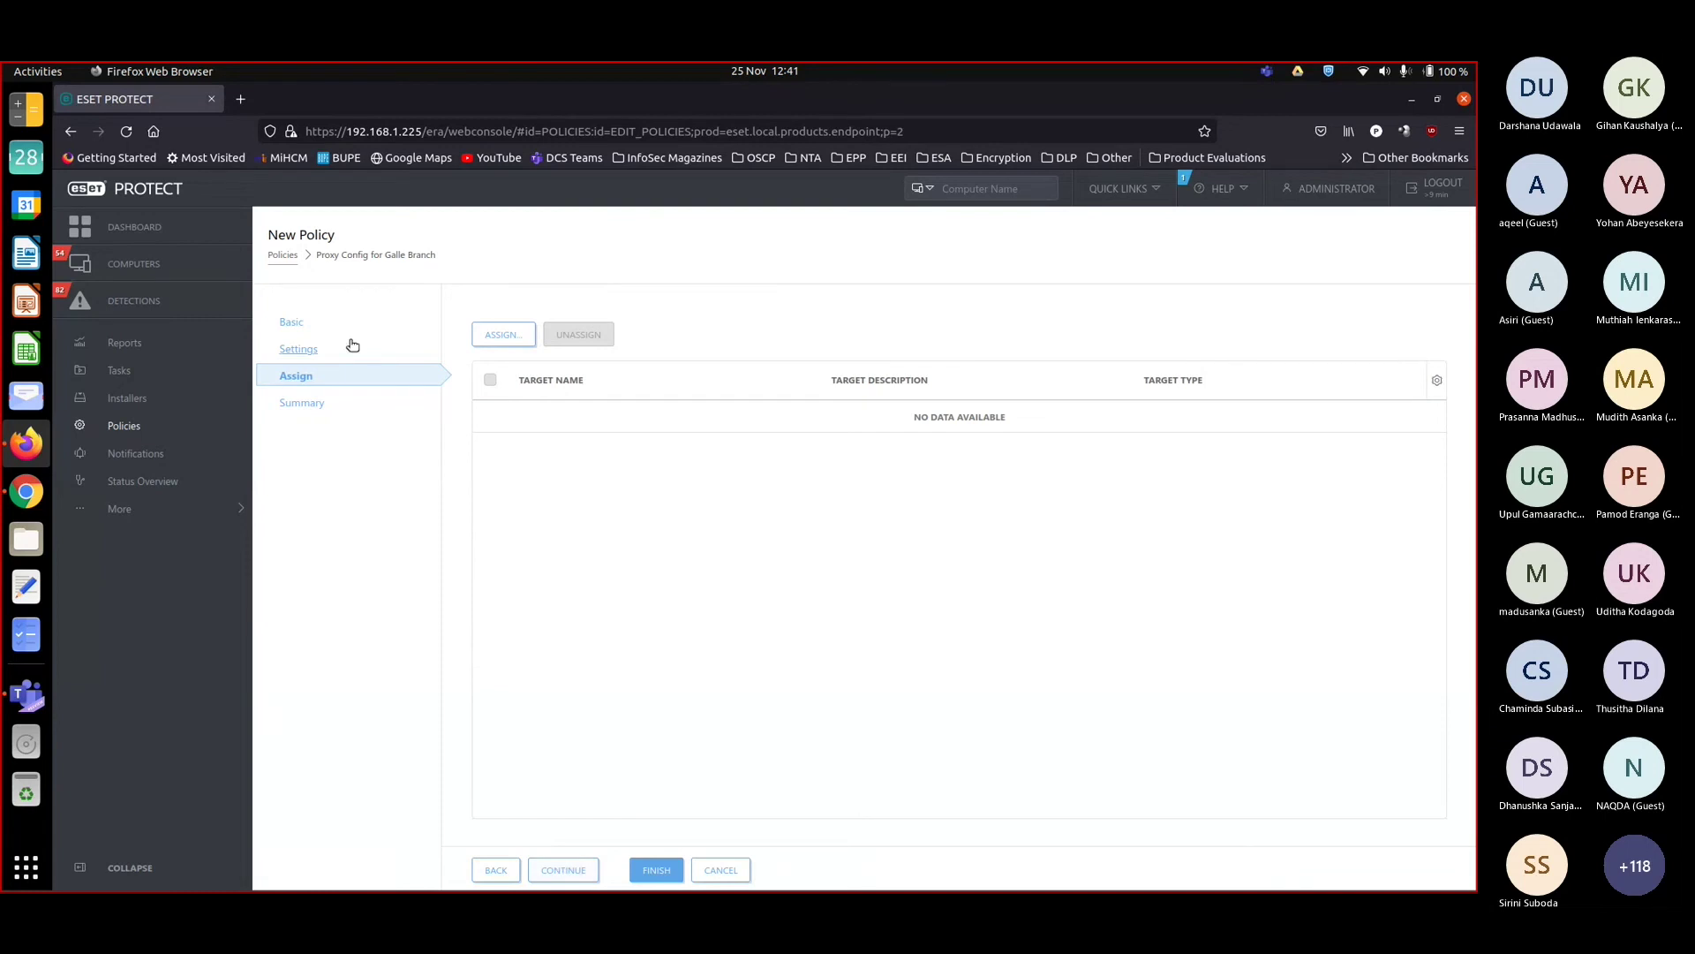
pyautogui.click(481, 343)
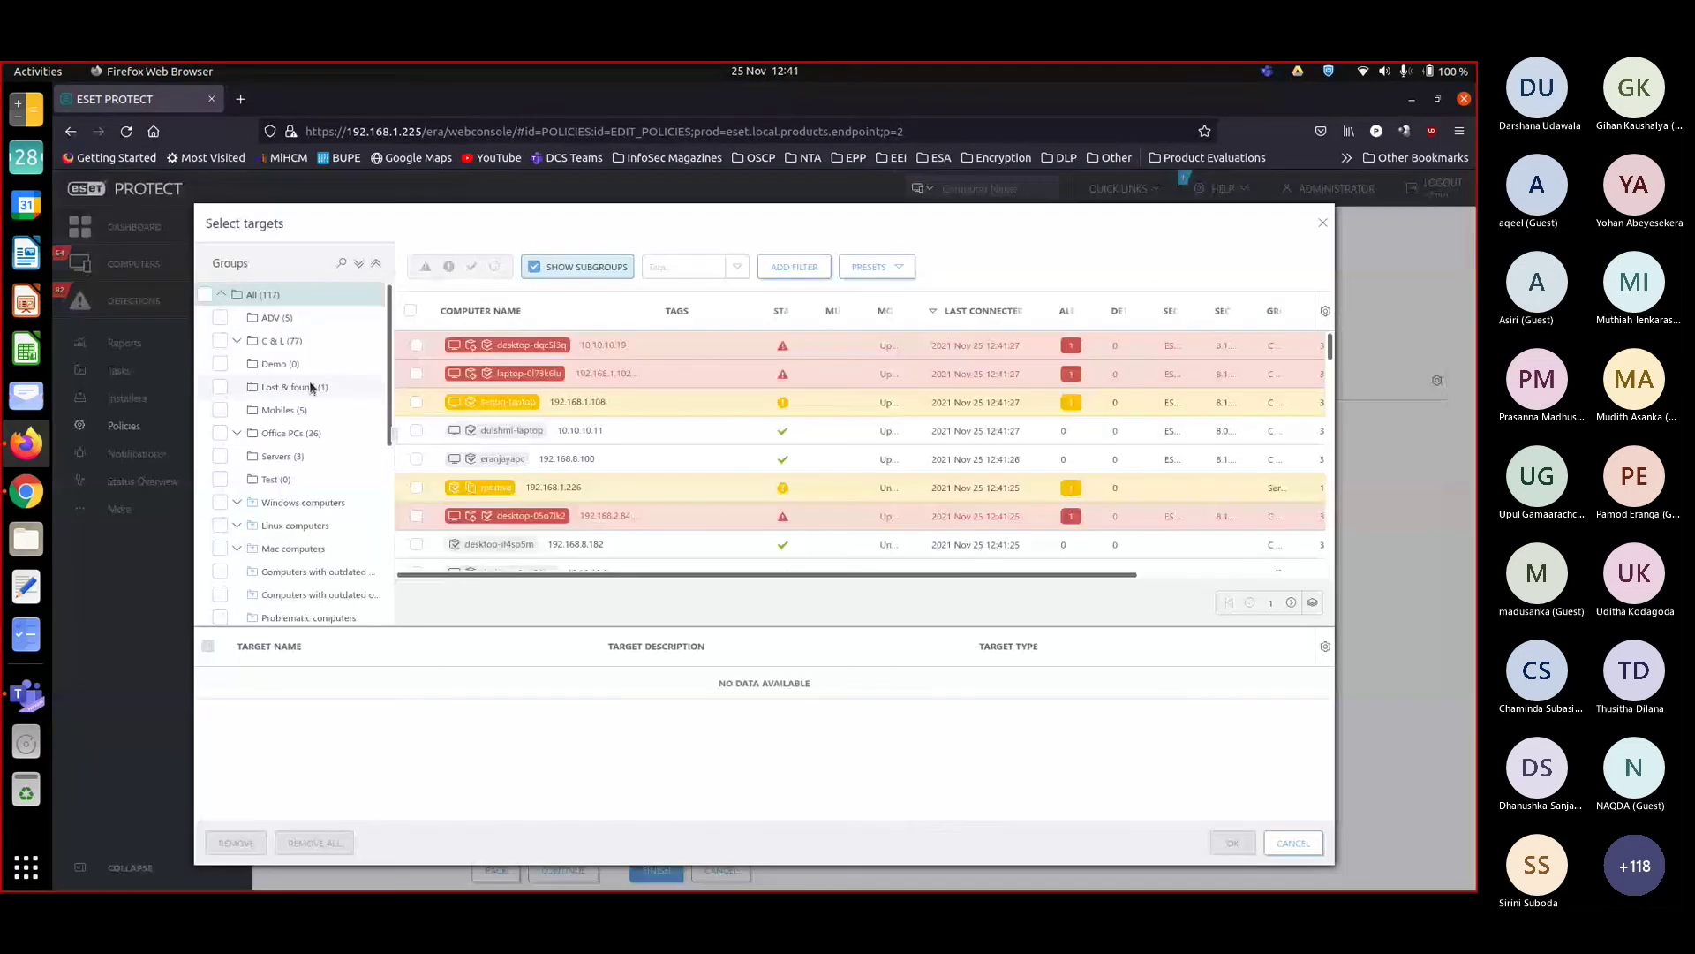
pyautogui.scroll(-5, 310, 383)
pyautogui.click(220, 591)
pyautogui.click(212, 680)
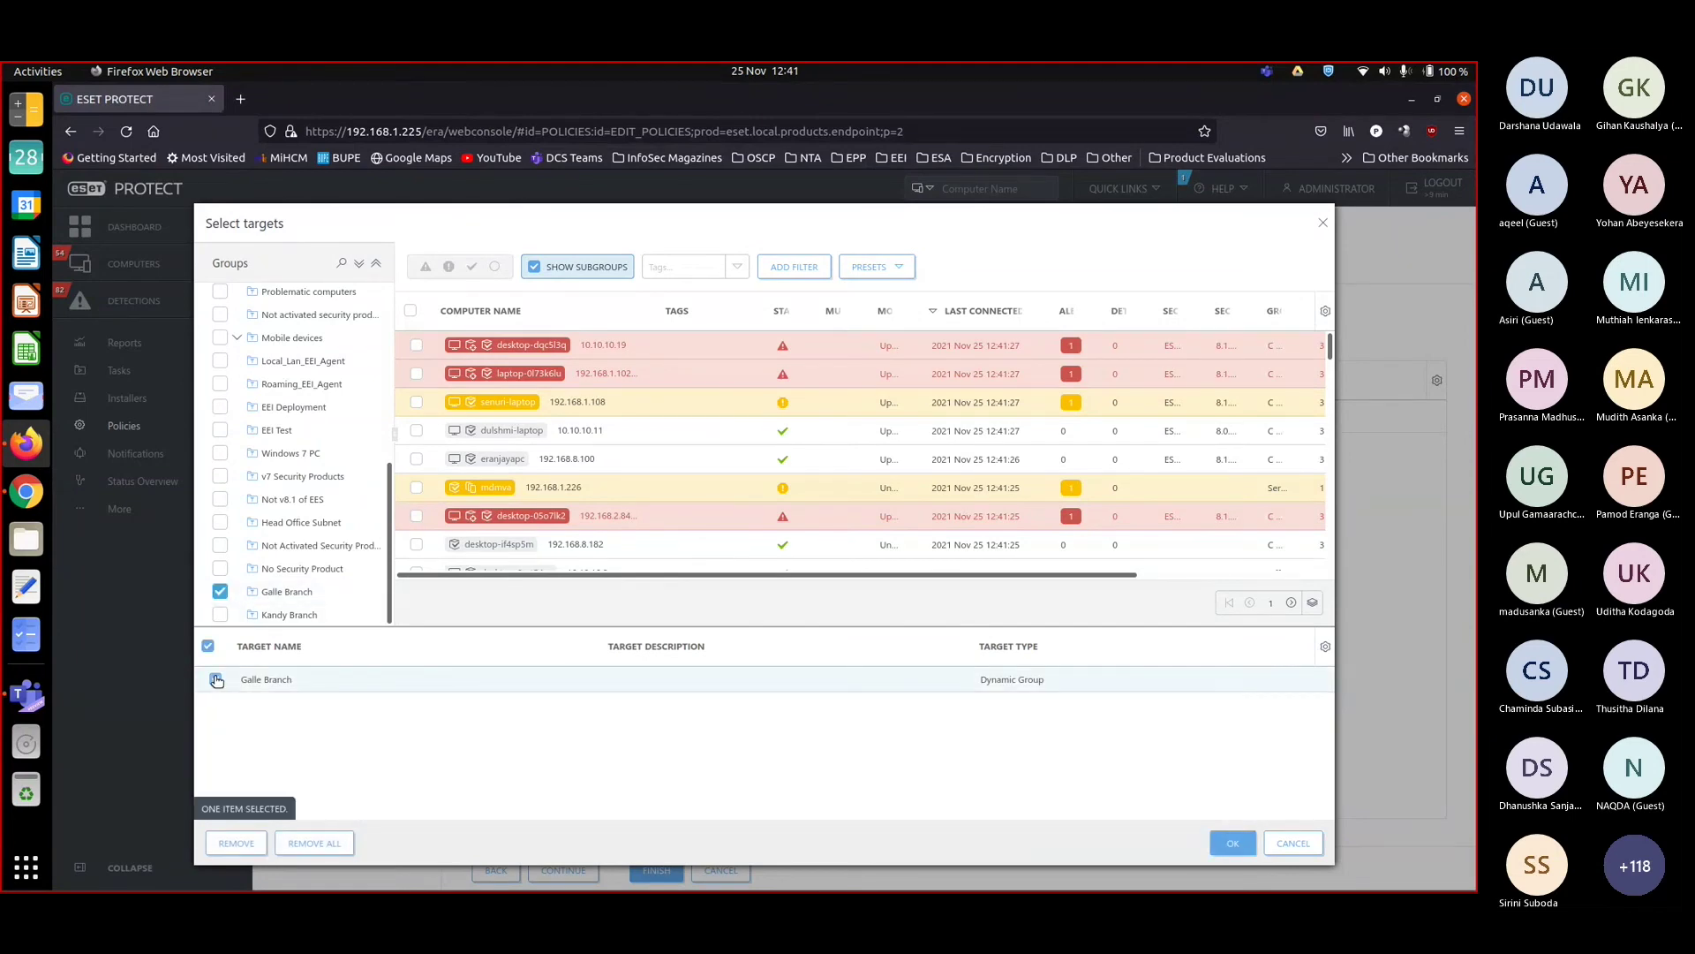
pyautogui.click(1226, 843)
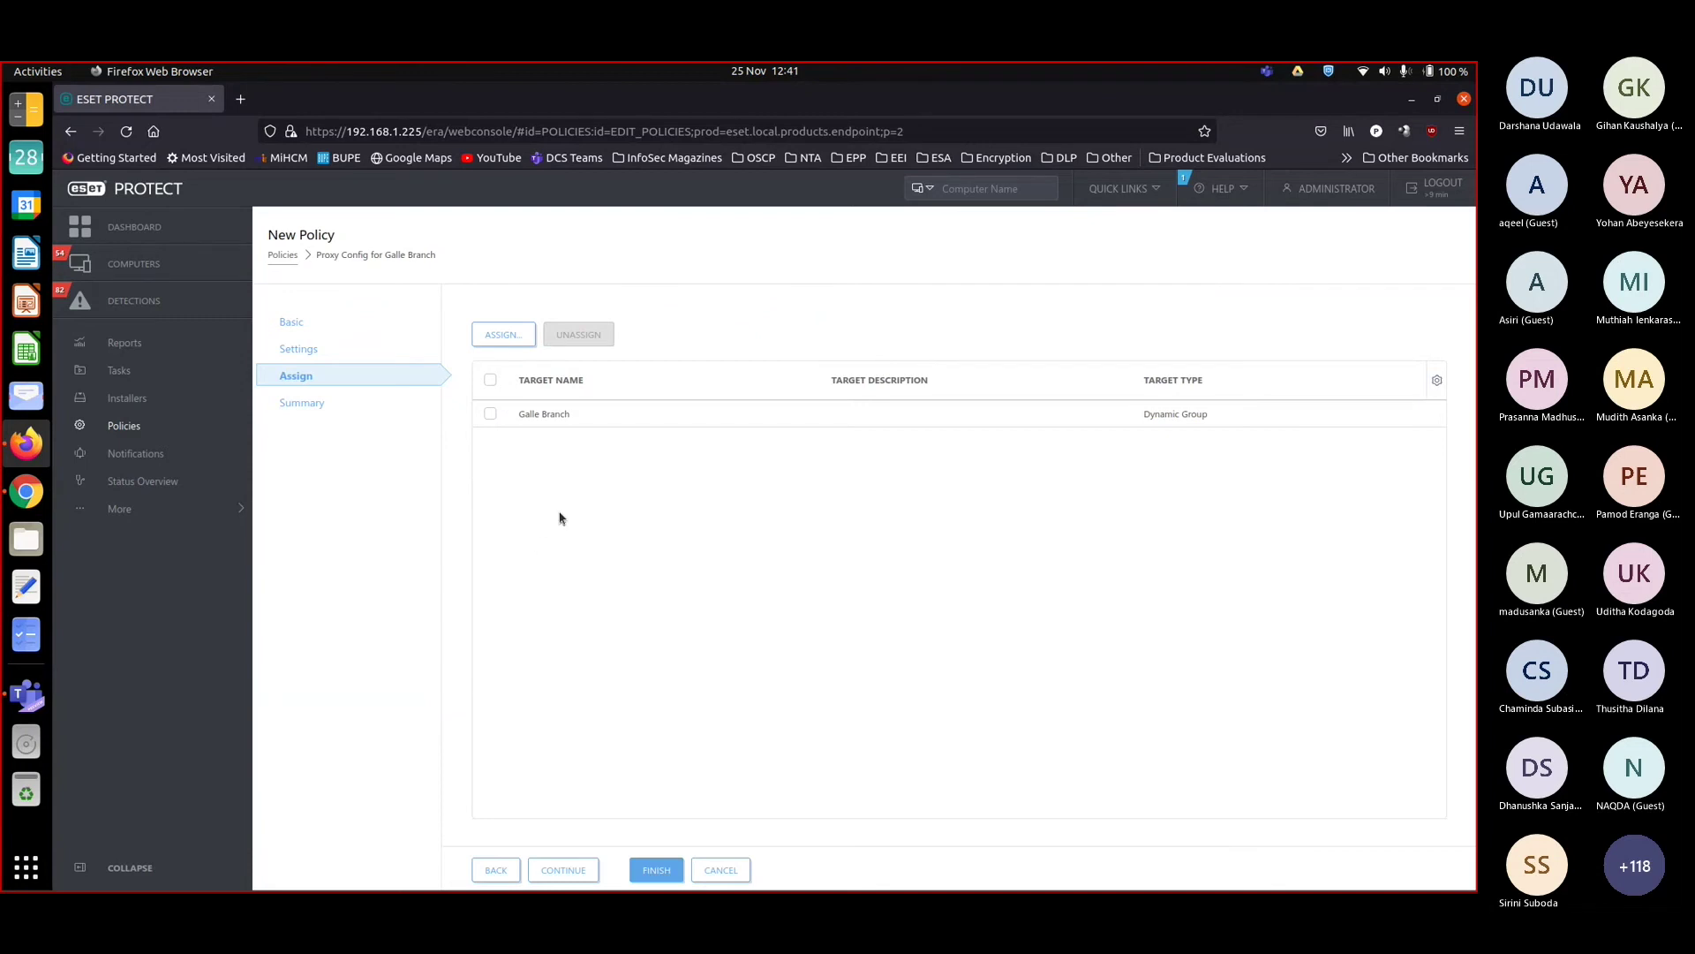
pyautogui.click(653, 869)
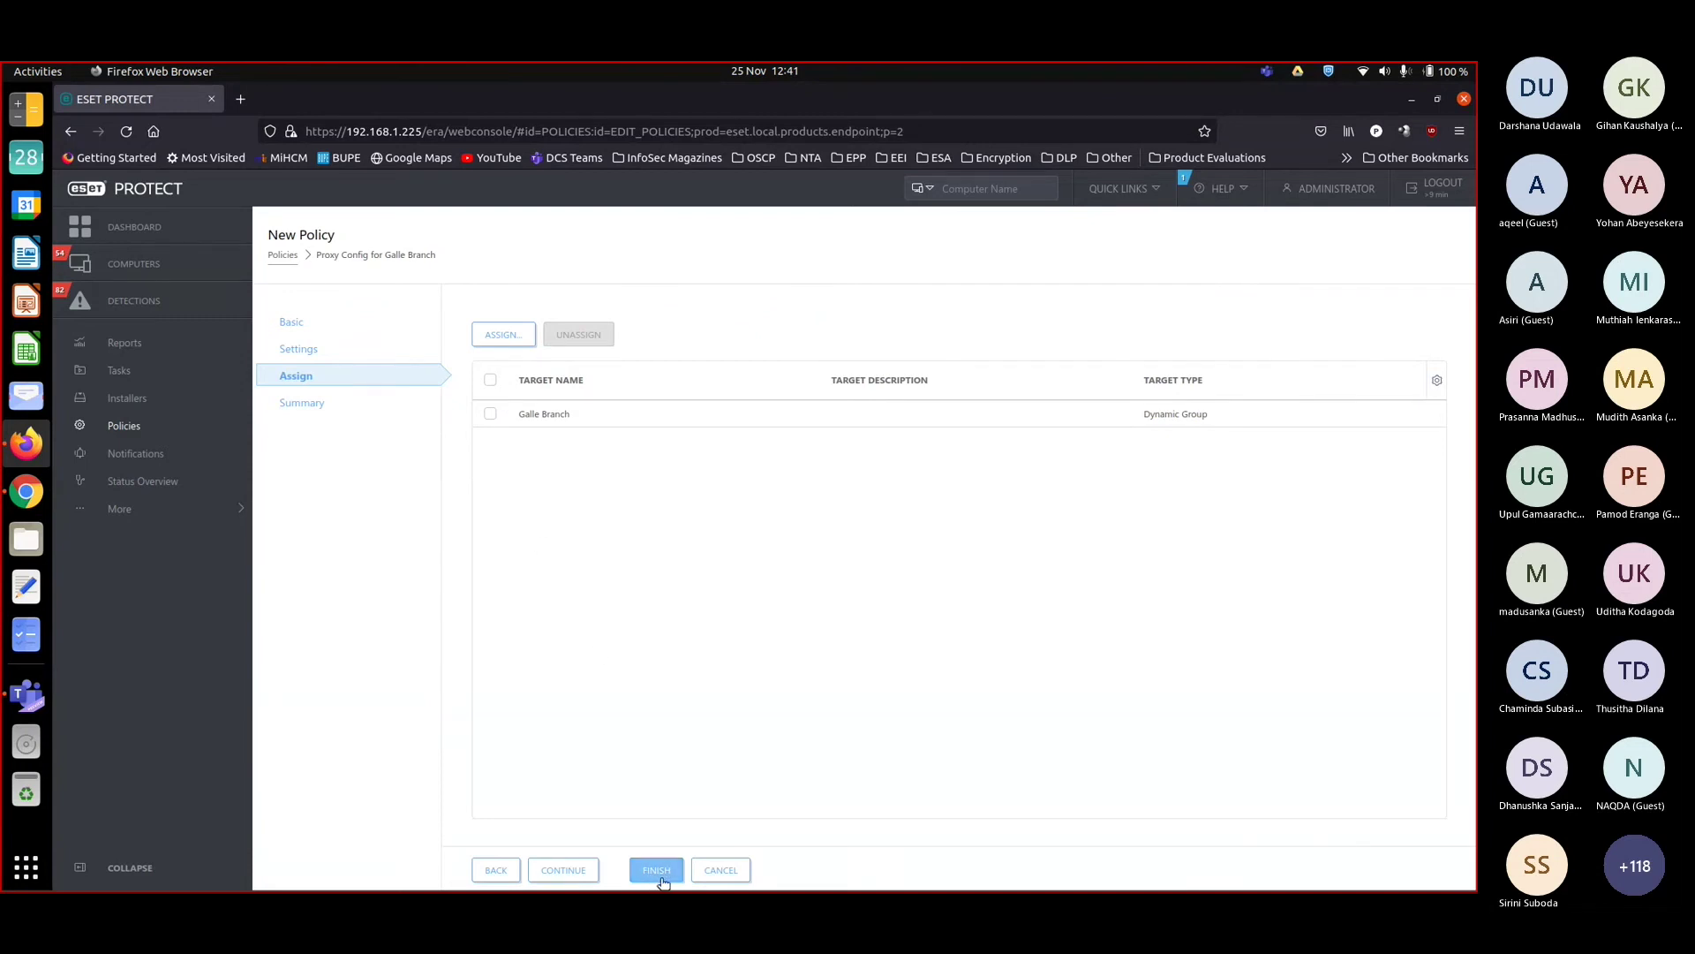
pyautogui.click(562, 868)
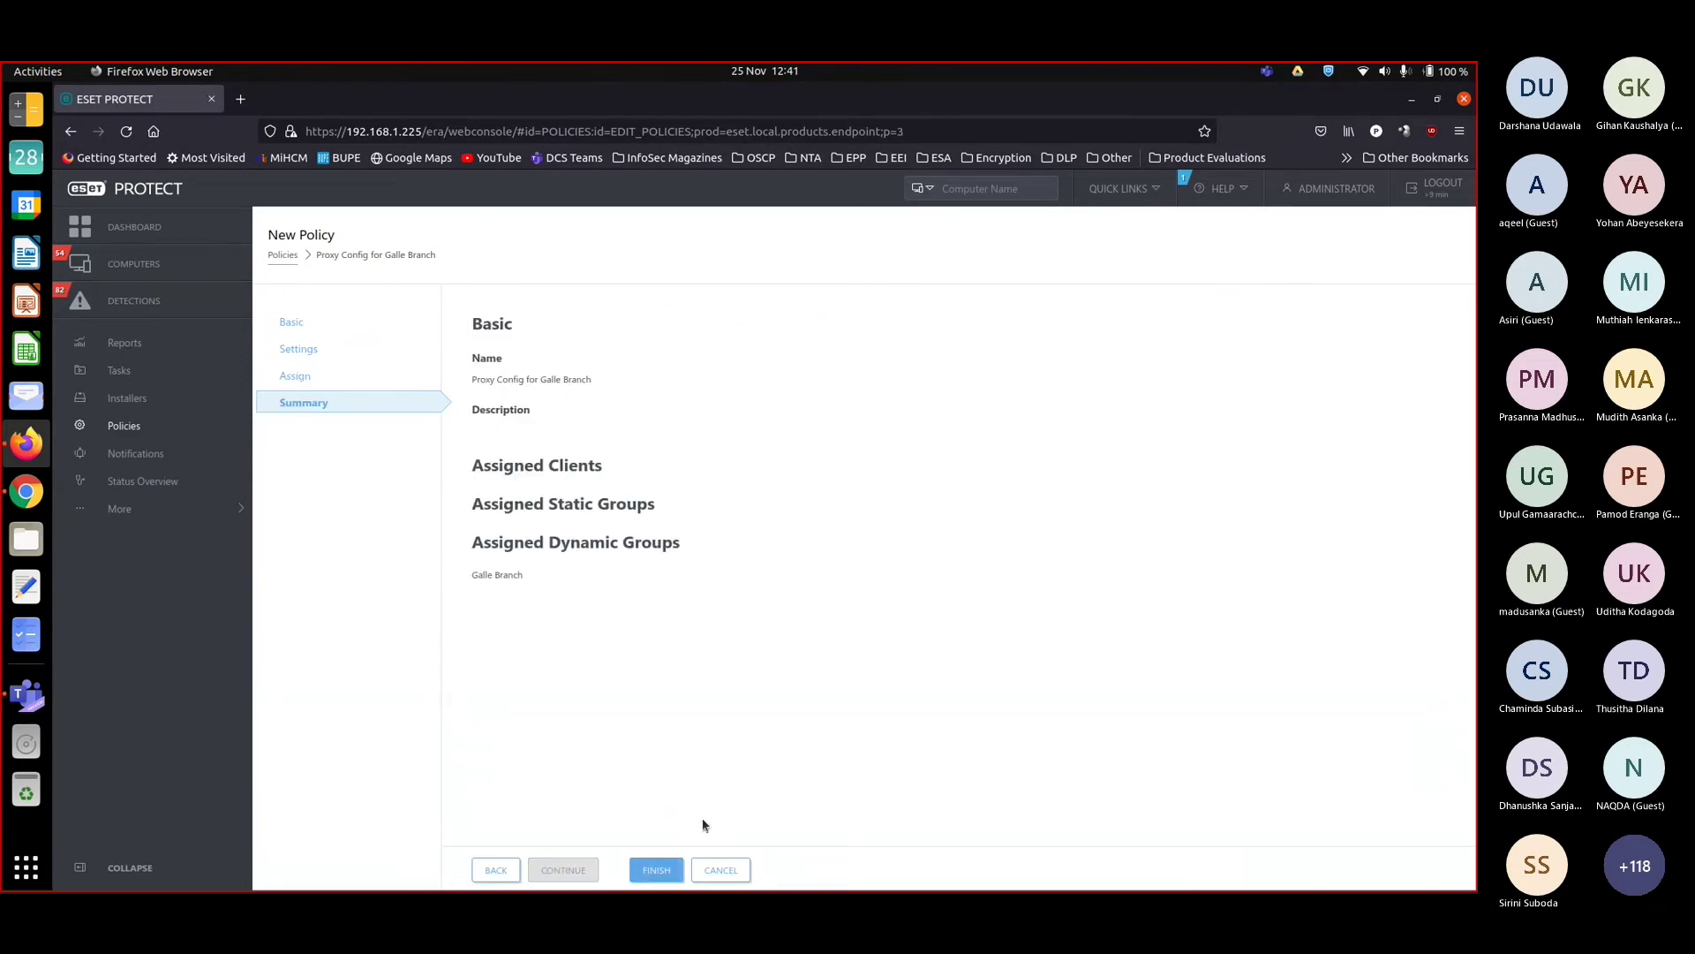
pyautogui.click(671, 866)
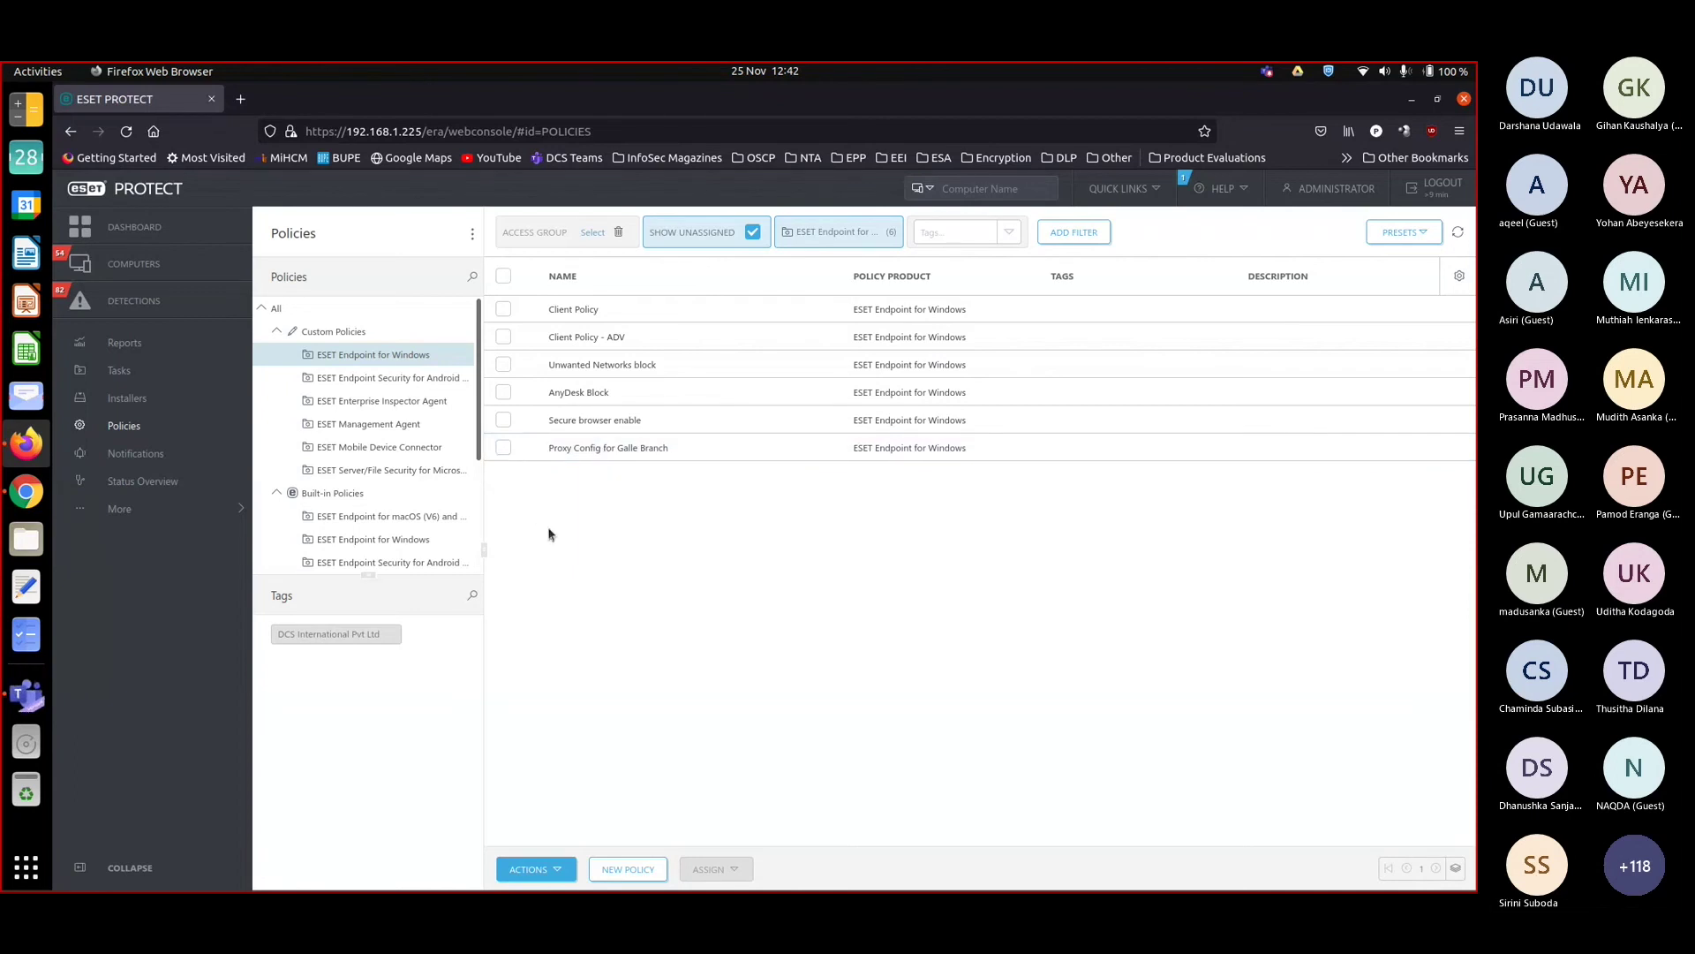
# Start a new ESET Endpoint for Windows policy and name it Kandy Branch Proxy Config
pyautogui.click(530, 869)
pyautogui.click(541, 703)
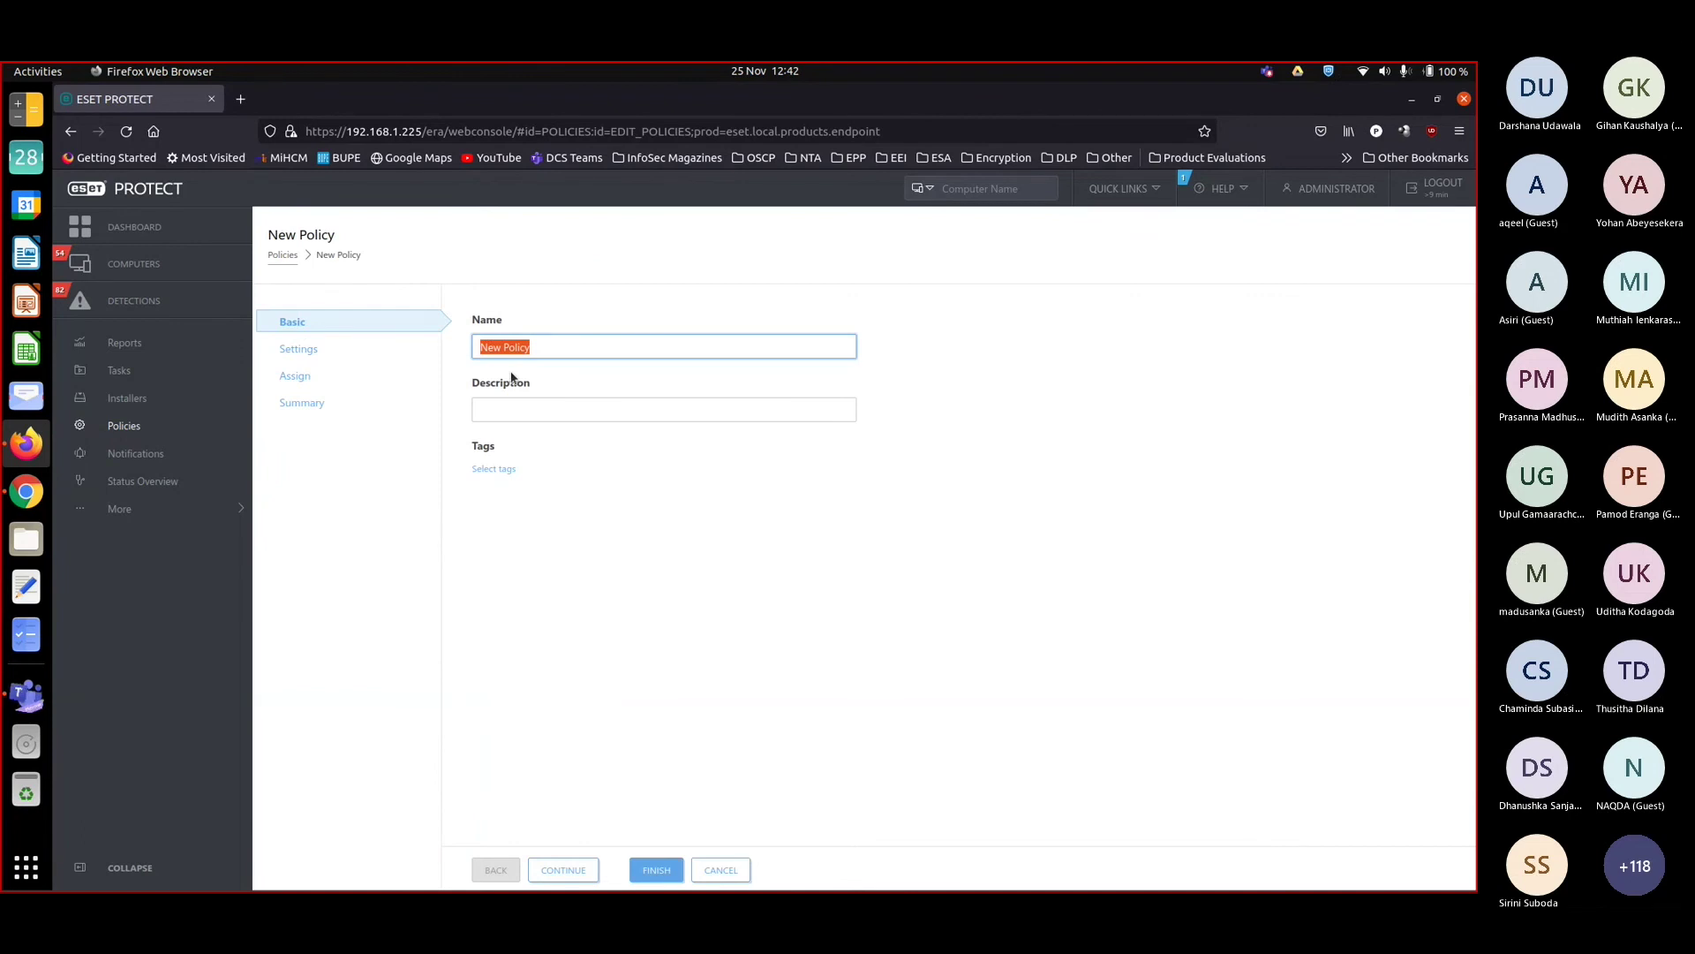
pyautogui.write('Kandy Branch')
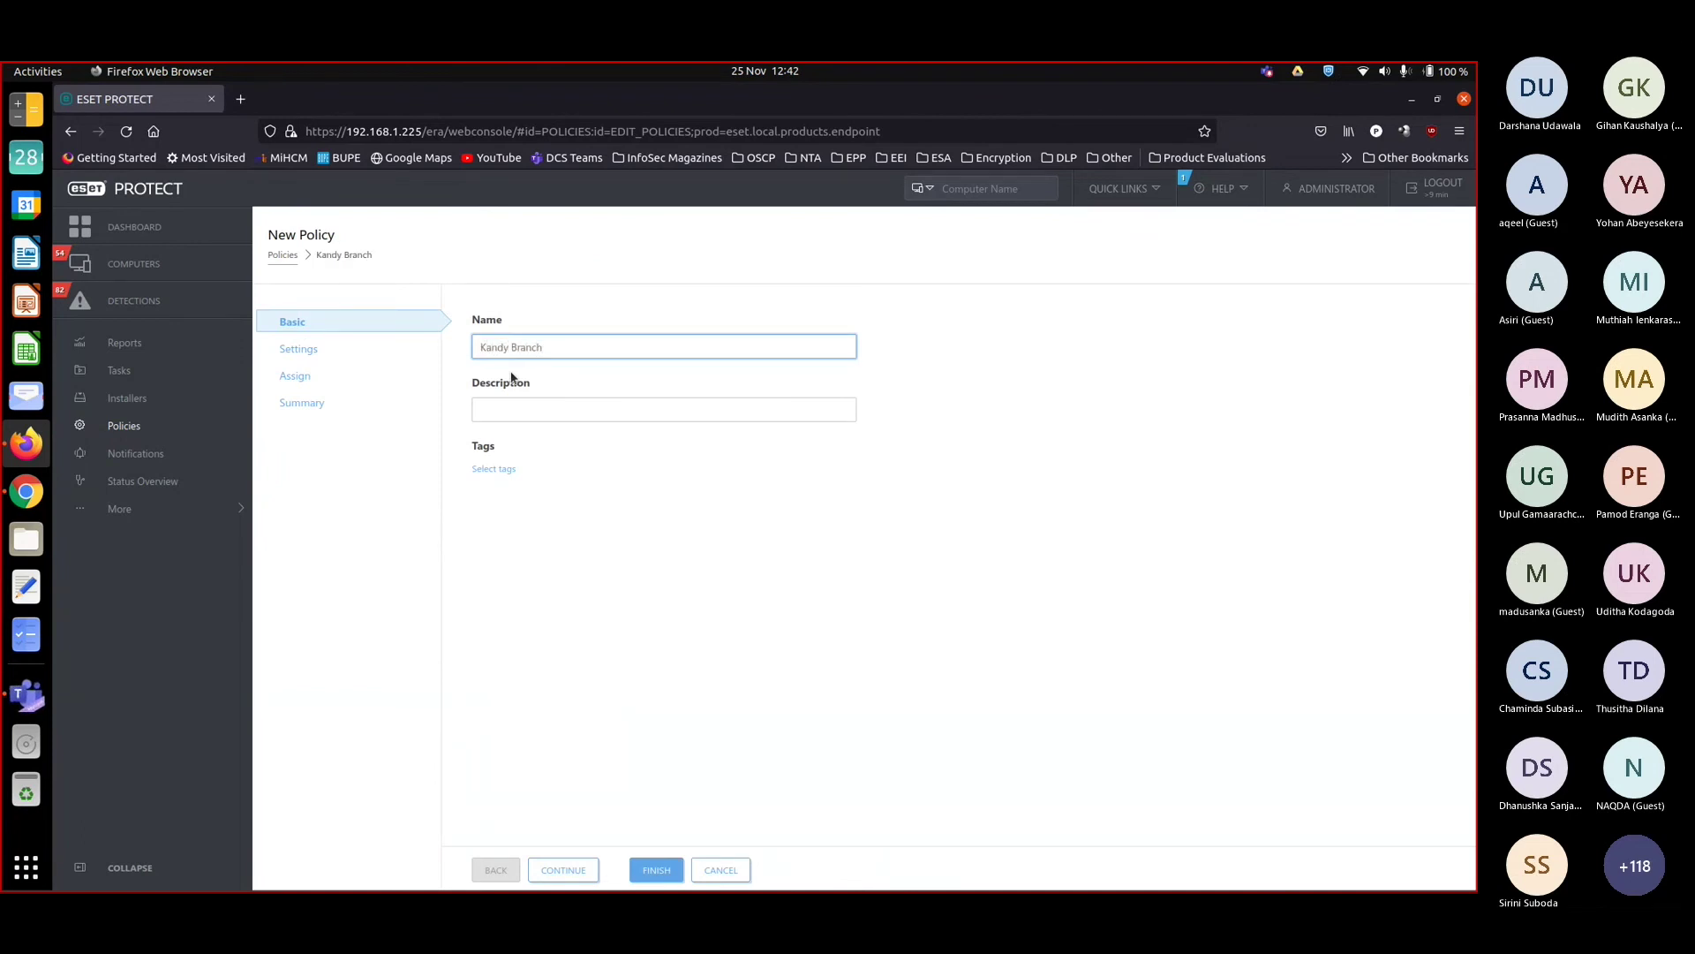
pyautogui.write(' Proxy')
pyautogui.press('BackSpace')
pyautogui.write('y Config')
# Enable the proxy server for the Kandy Branch policy in its Tools settings, with the address 10.10.20.1
pyautogui.click(298, 351)
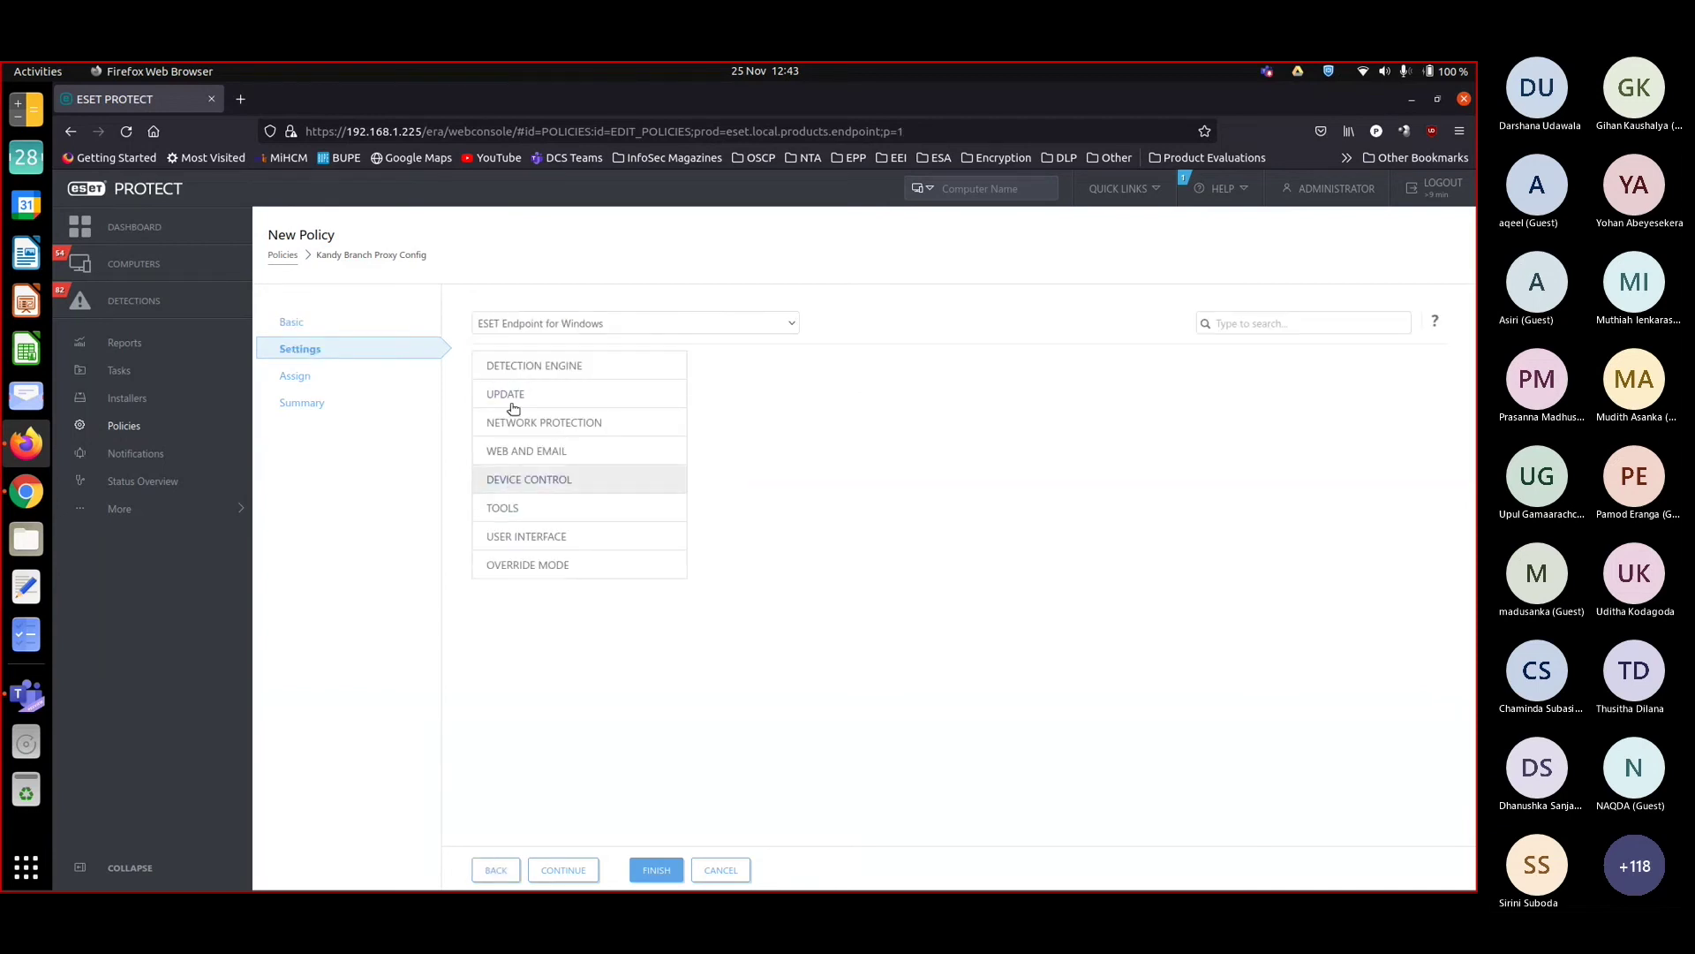
pyautogui.click(525, 511)
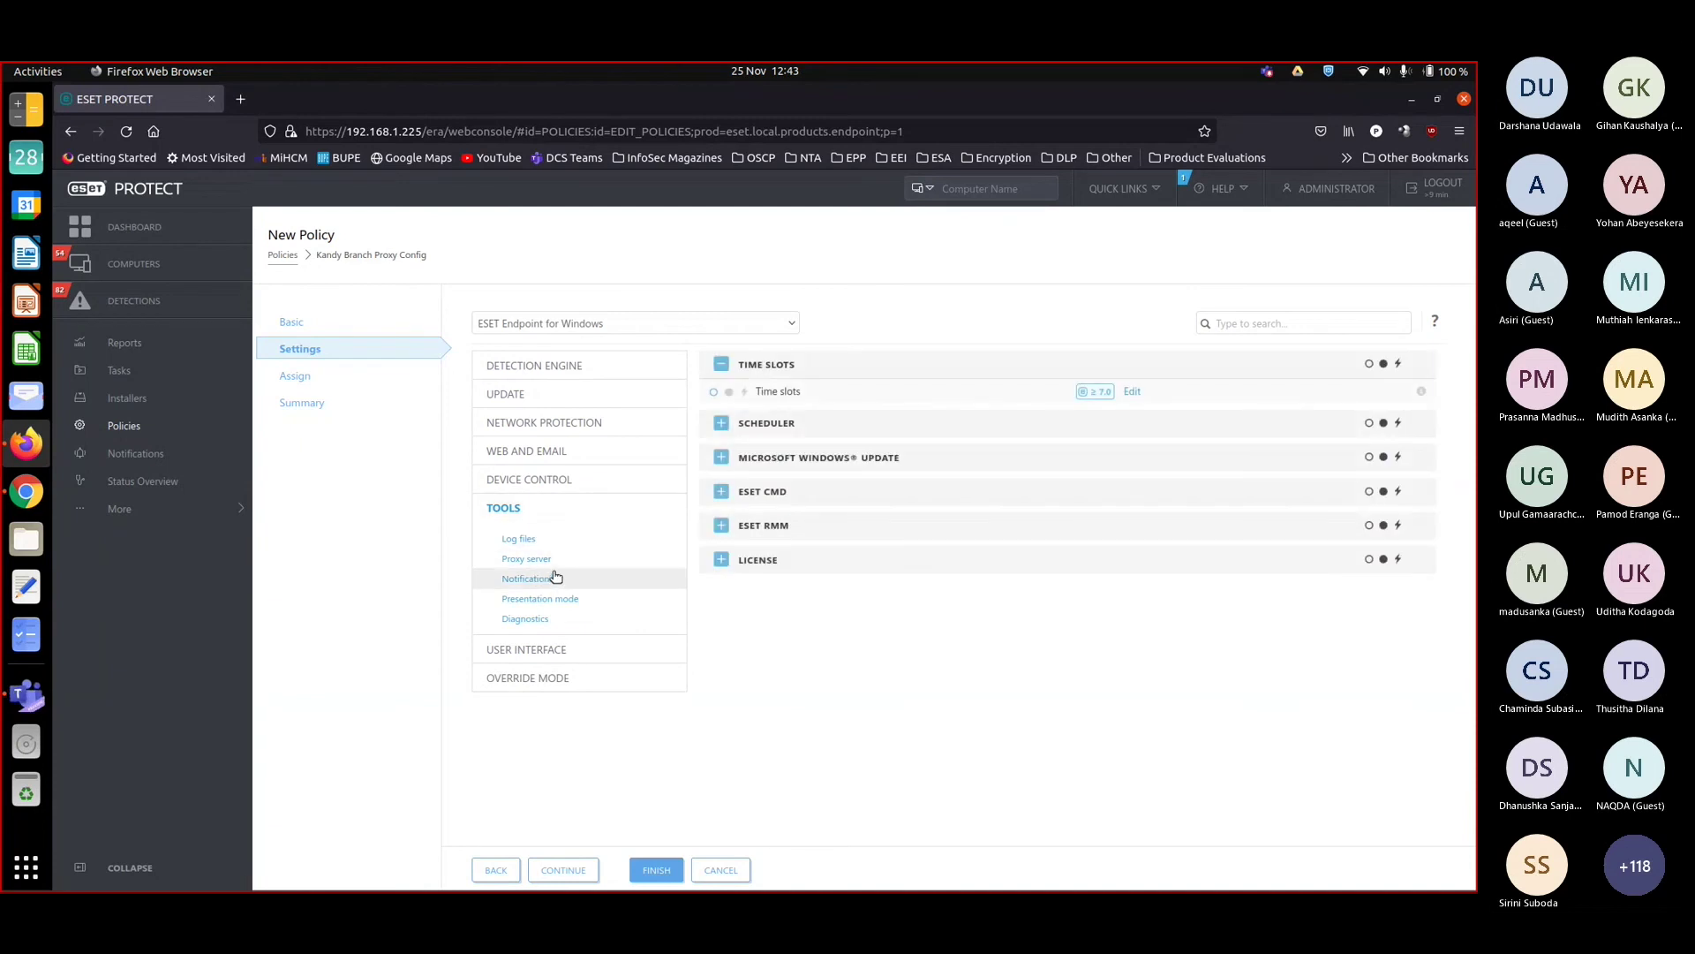
pyautogui.click(528, 558)
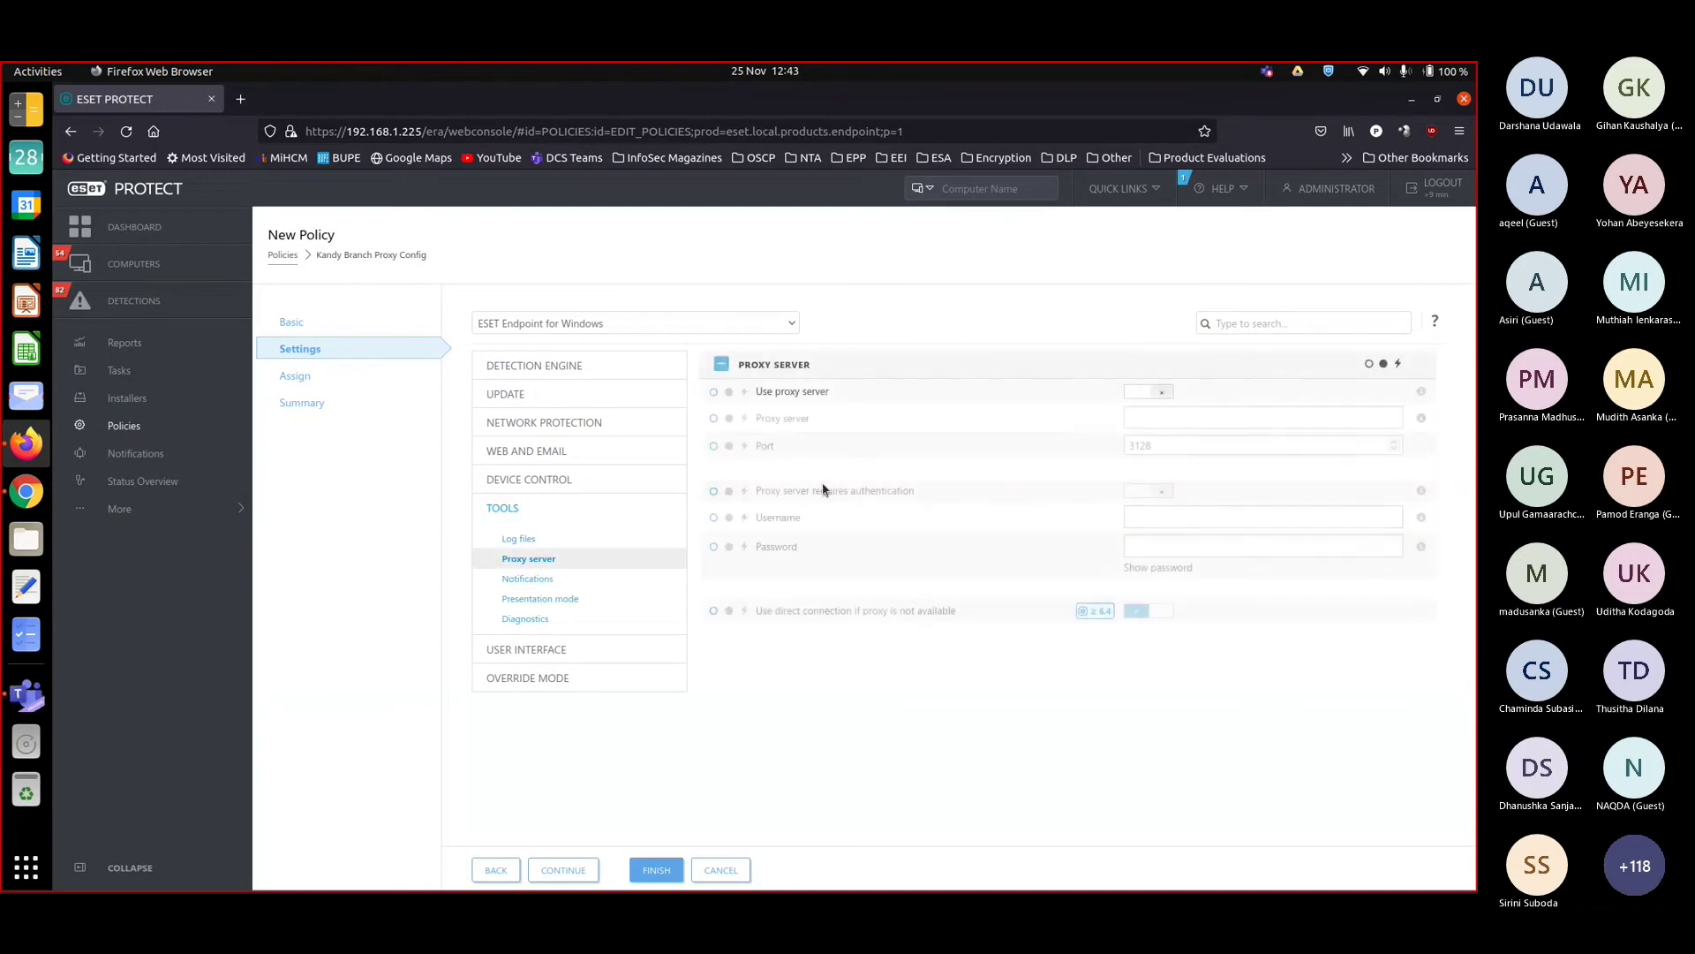
pyautogui.click(1139, 392)
pyautogui.click(1142, 415)
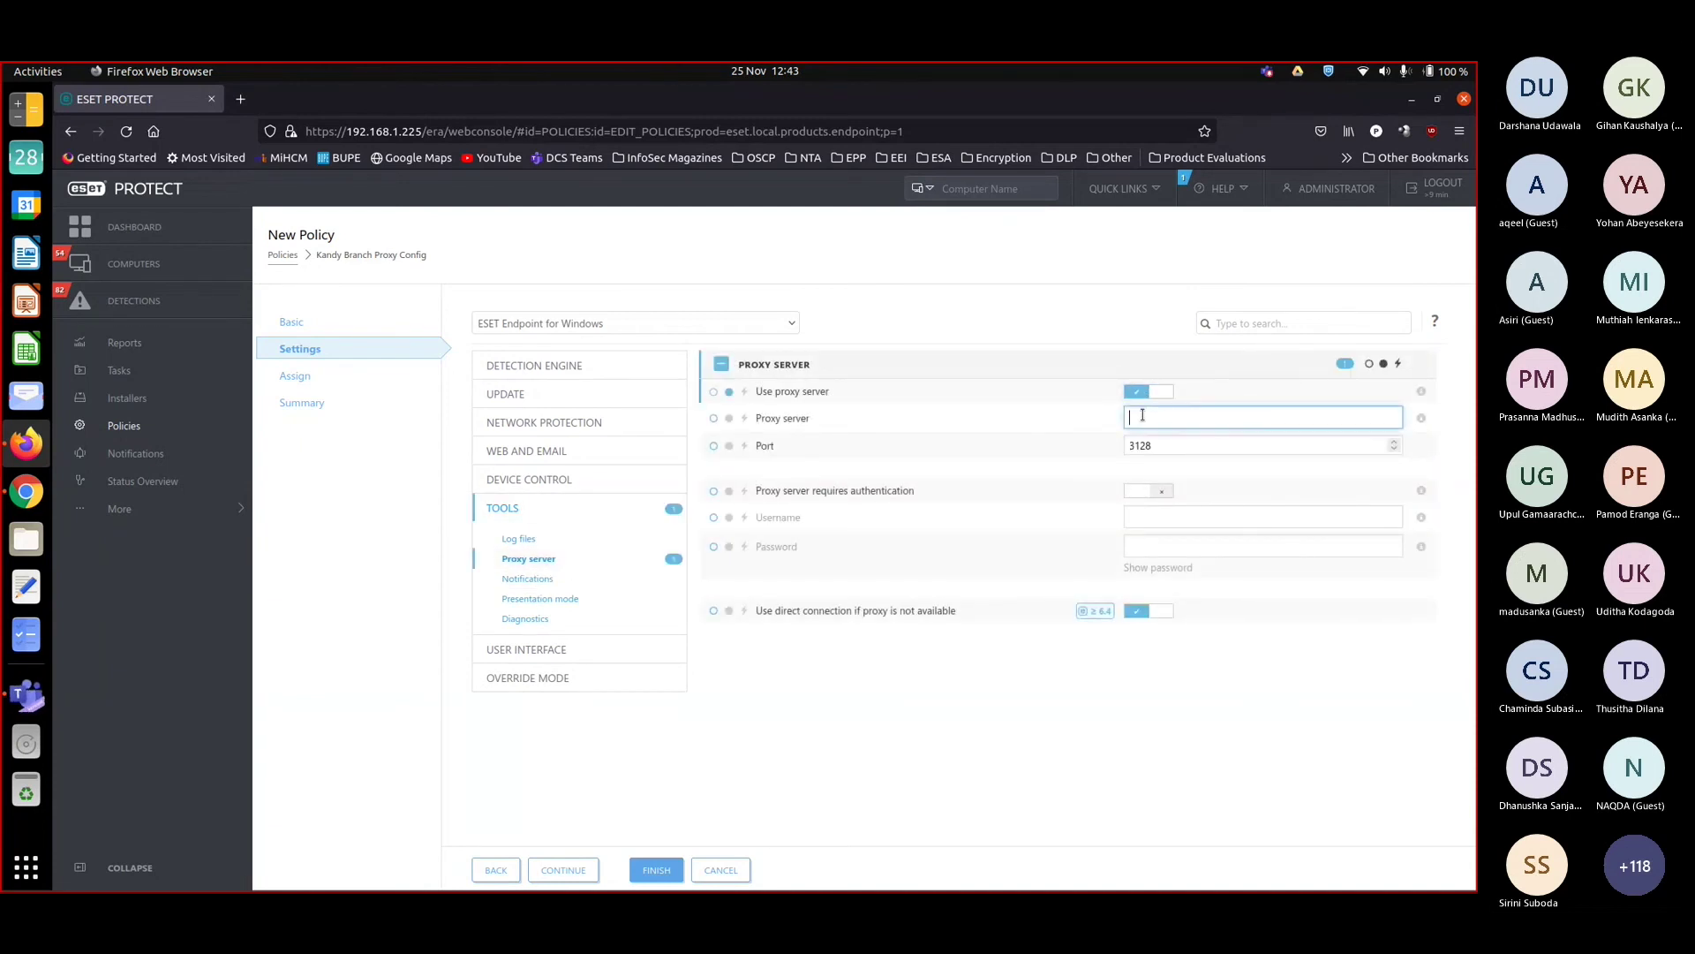
pyautogui.write('10.10.20.1')
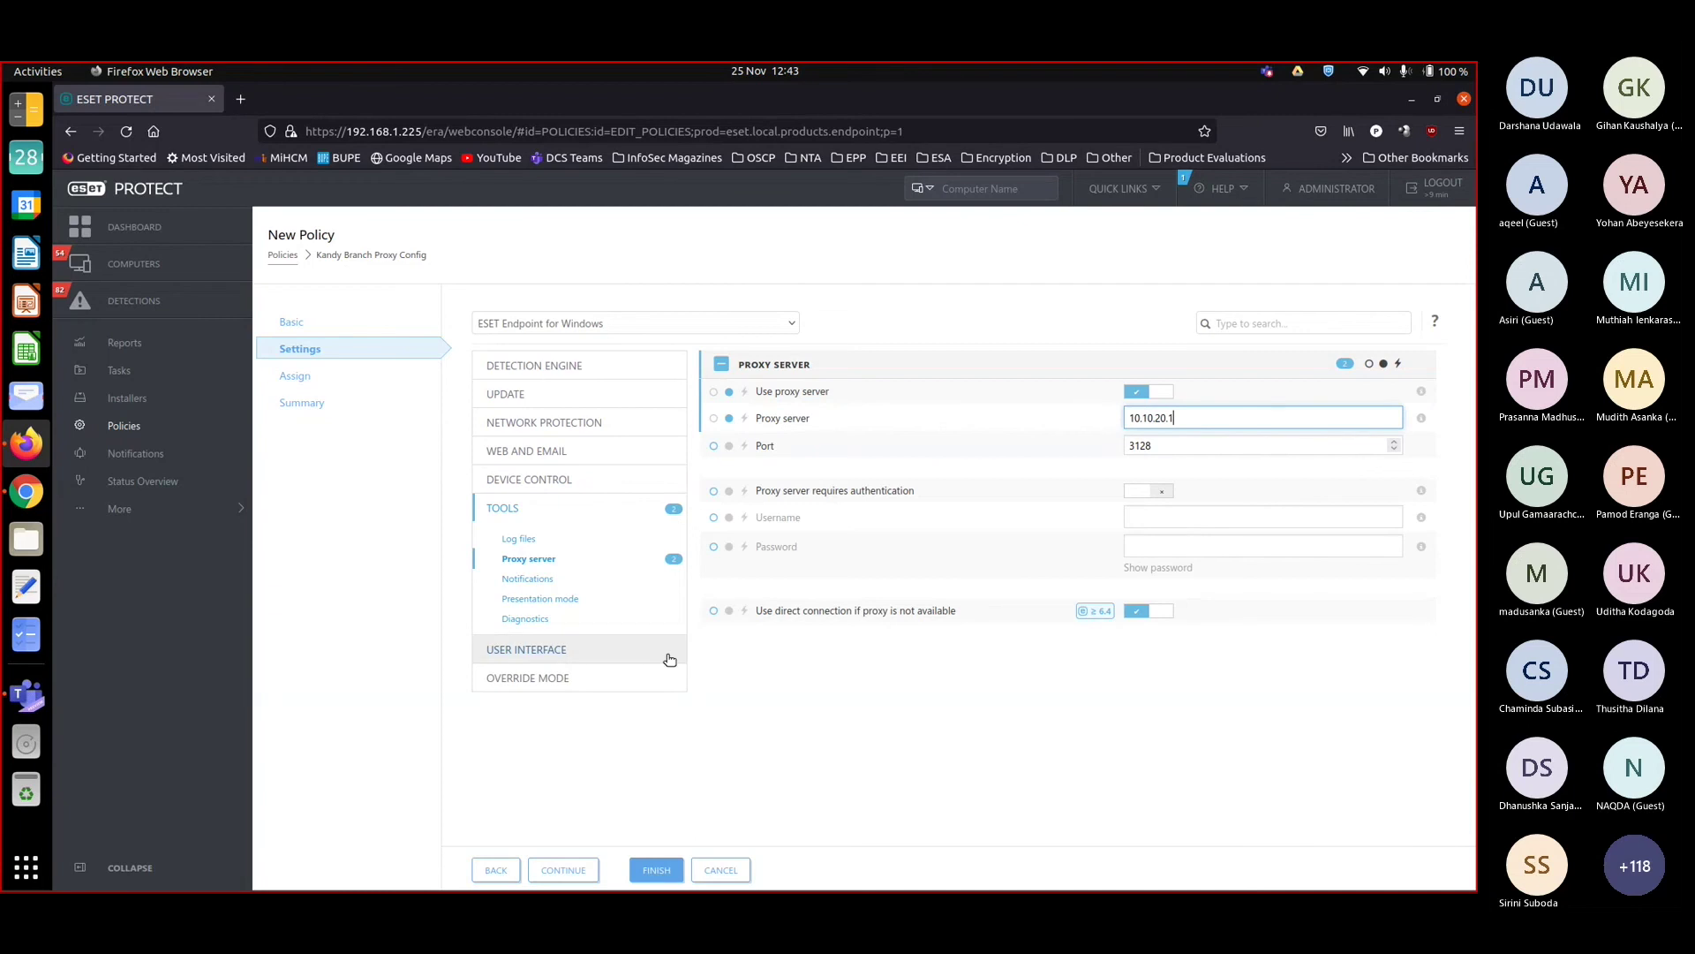
# Assign the policy to the Kandy Branch dynamic group and finish creating it
pyautogui.click(554, 873)
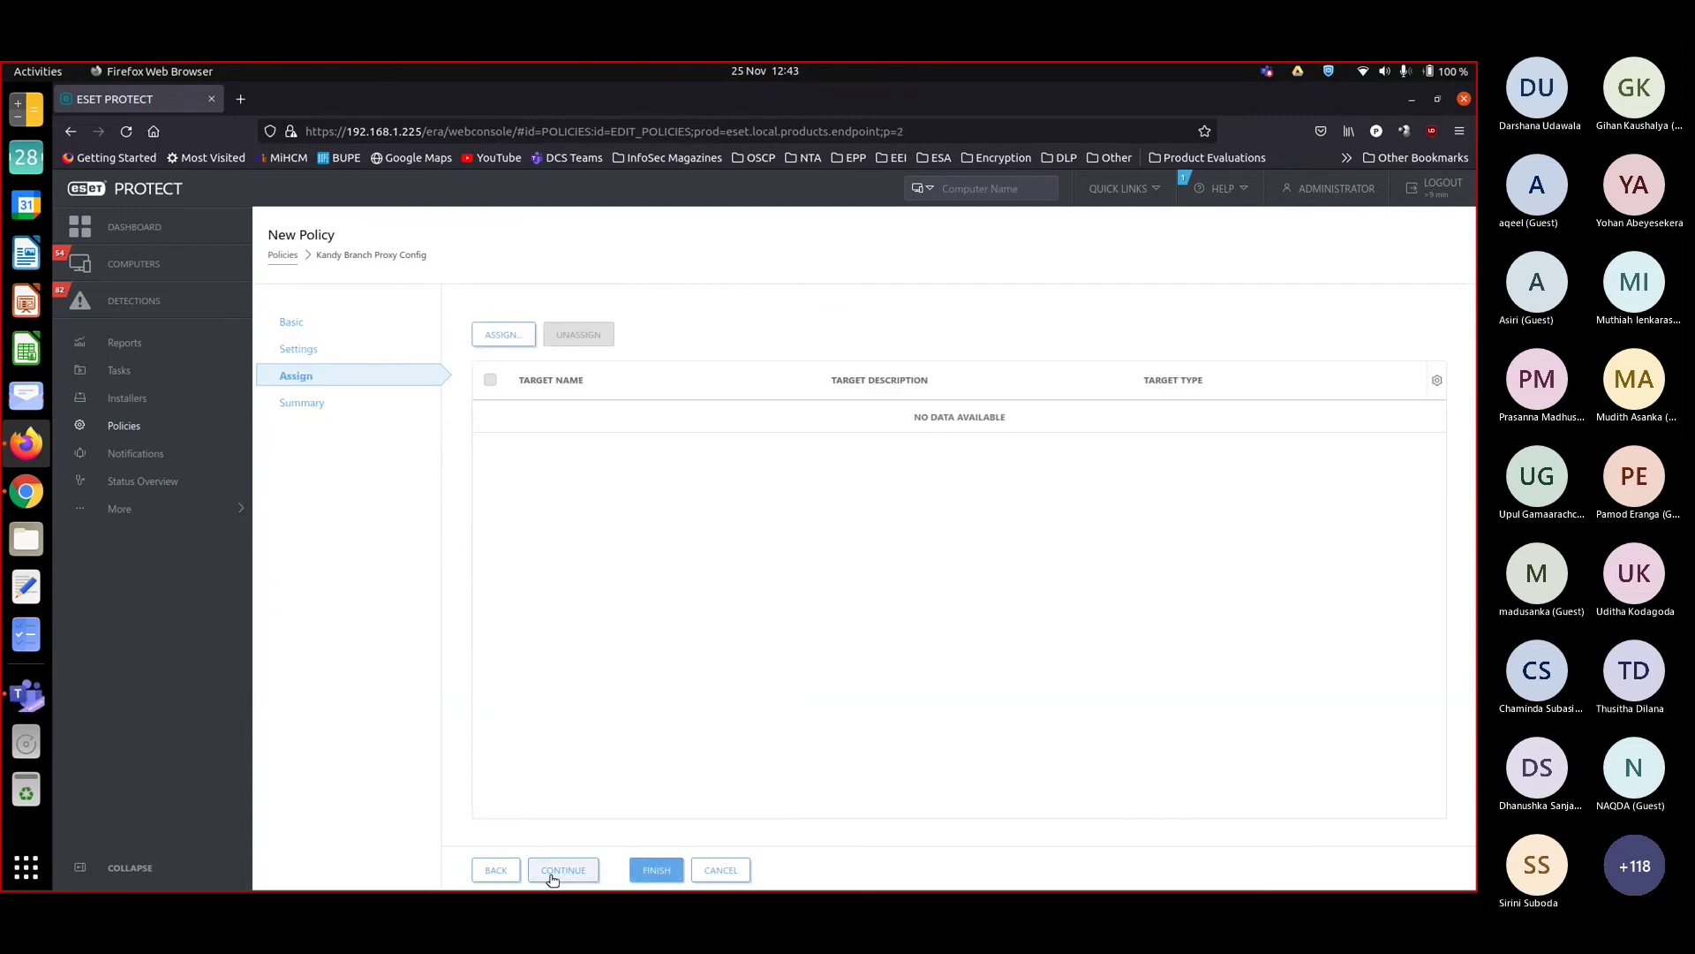
pyautogui.click(500, 335)
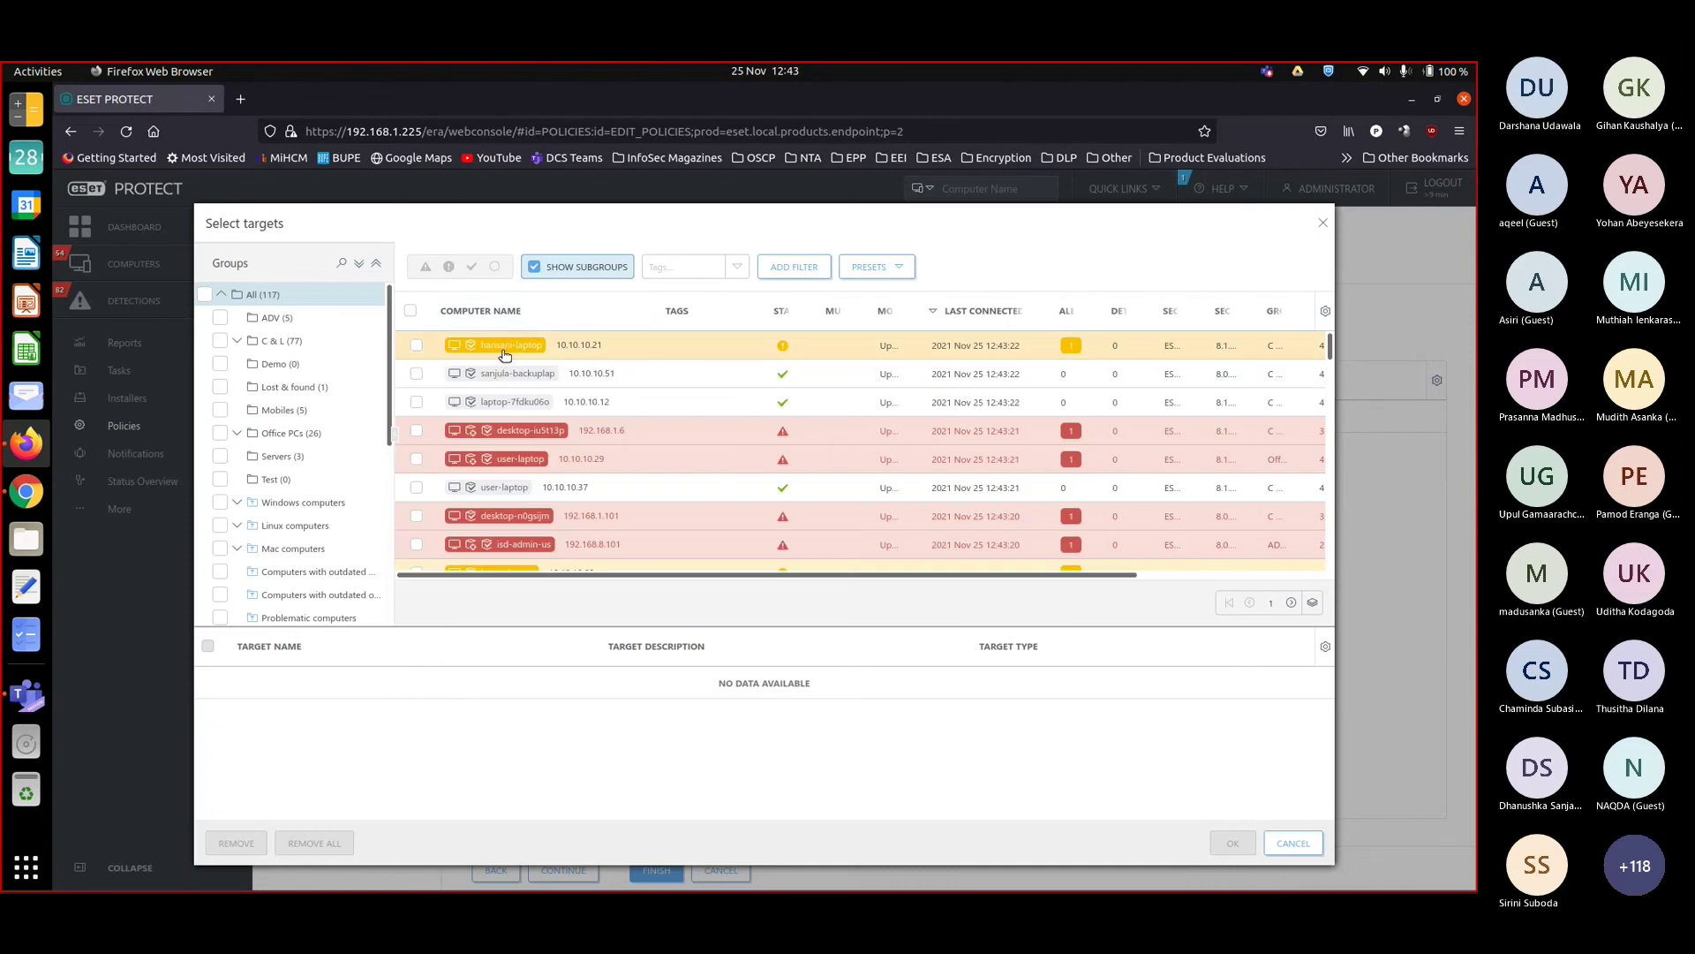
pyautogui.scroll(-5, 339, 450)
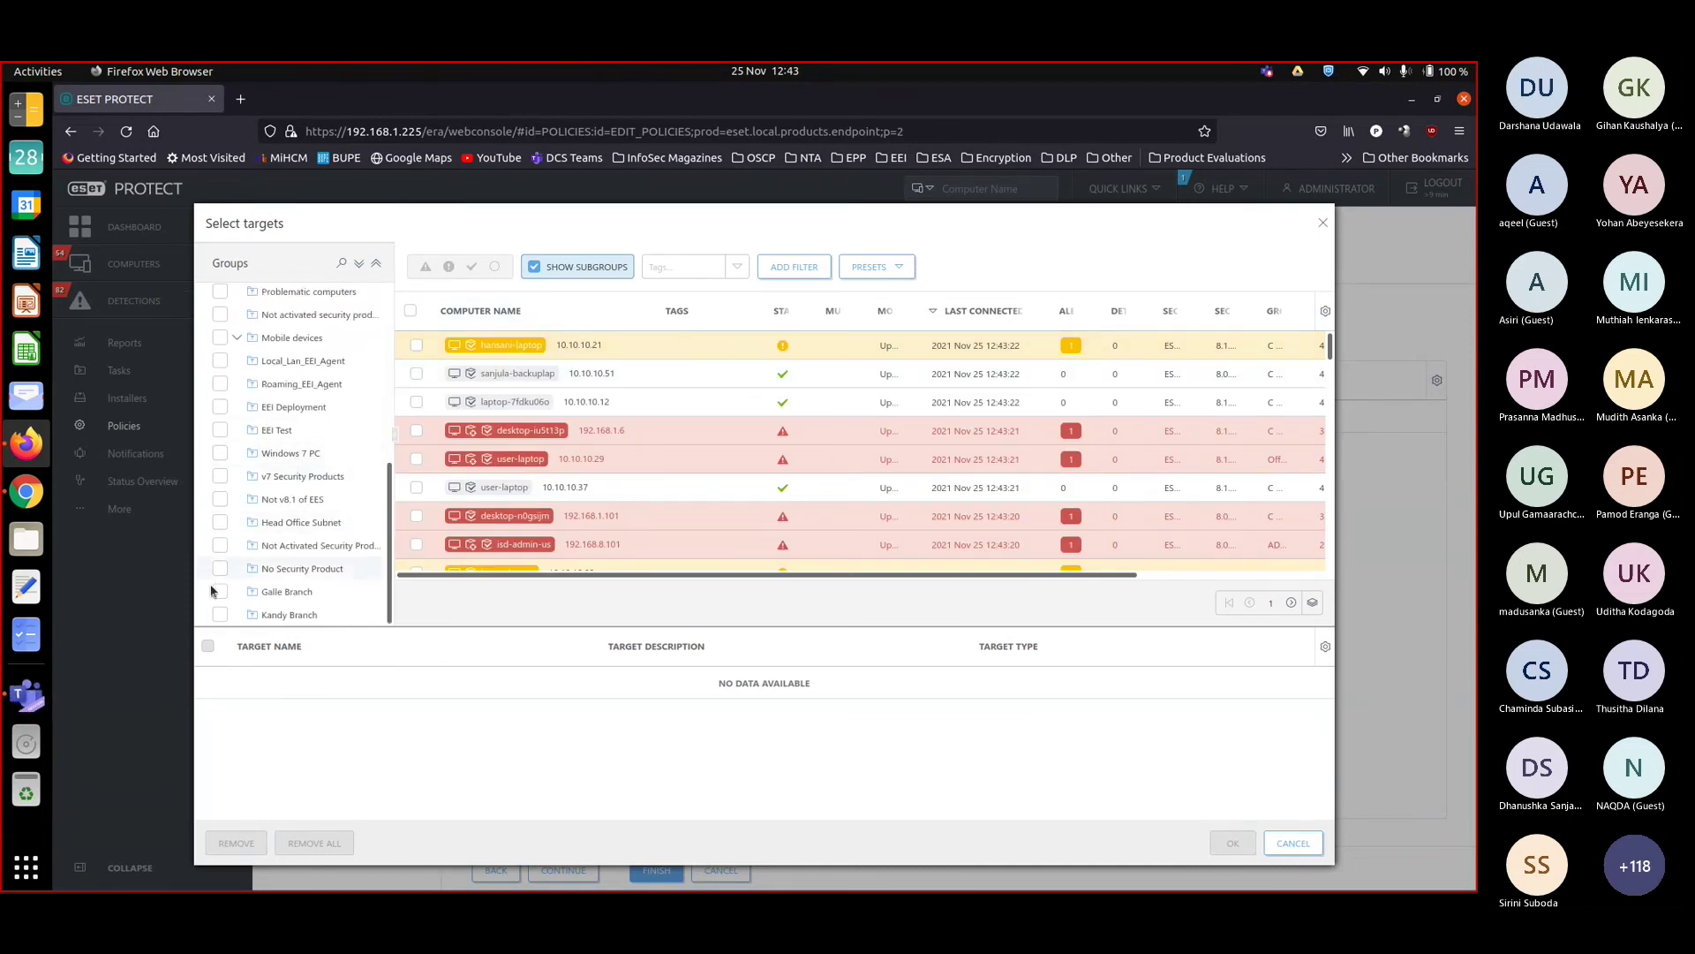
pyautogui.click(218, 616)
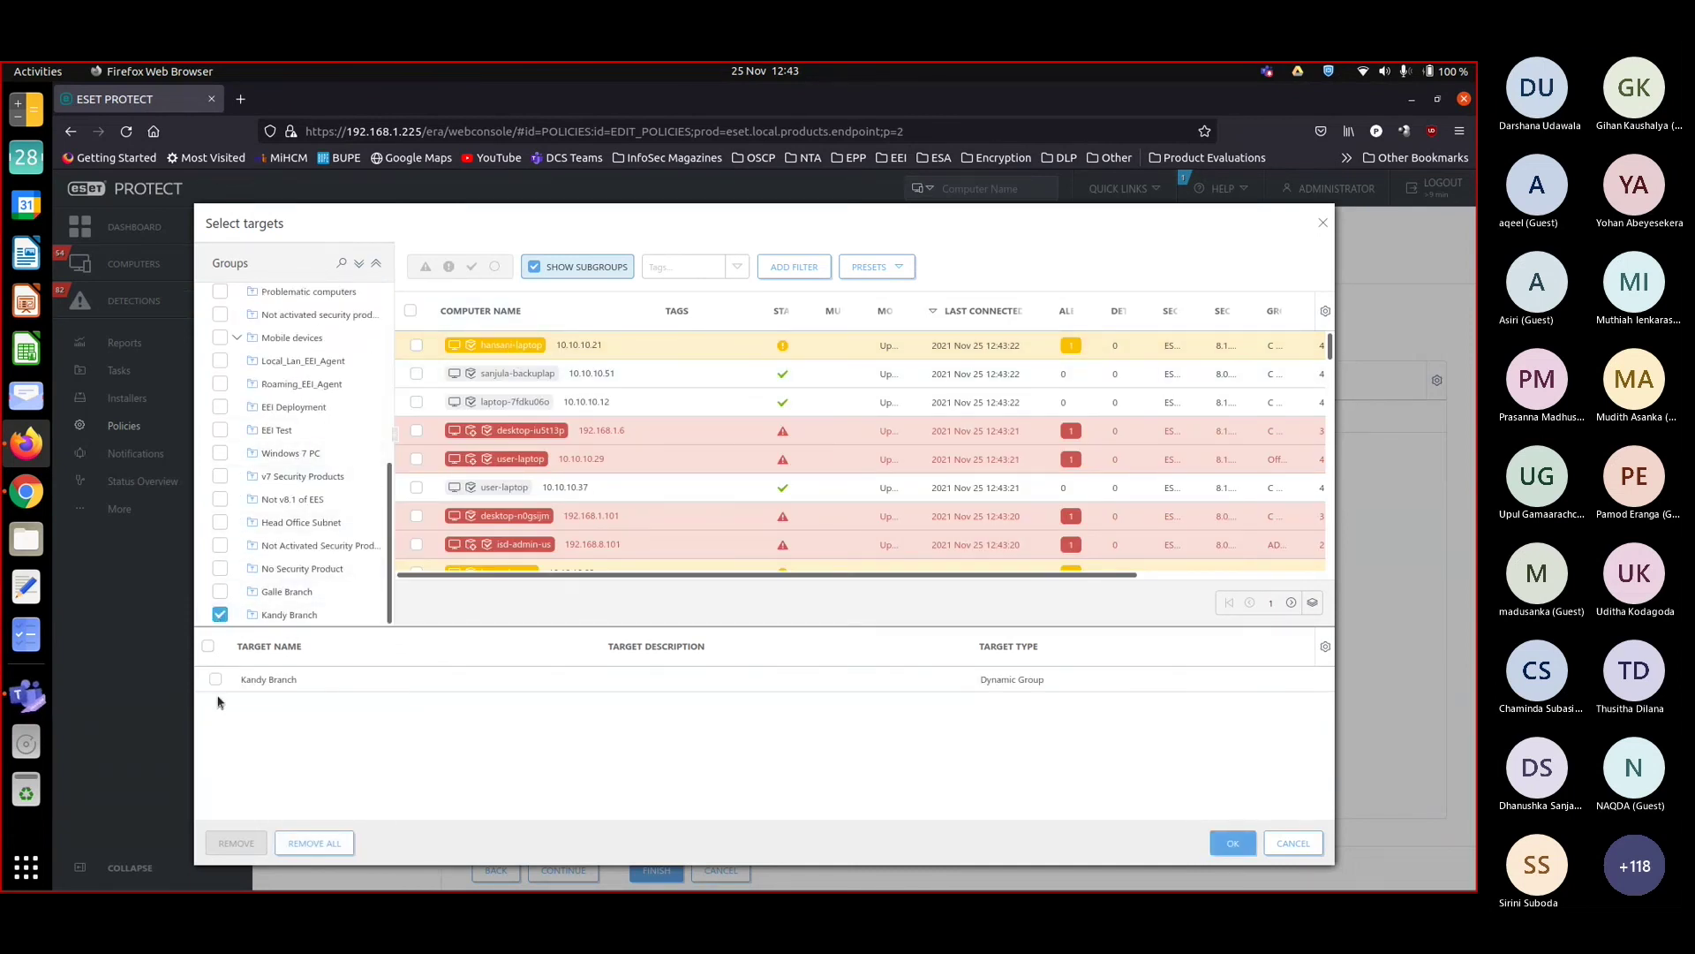
pyautogui.click(215, 679)
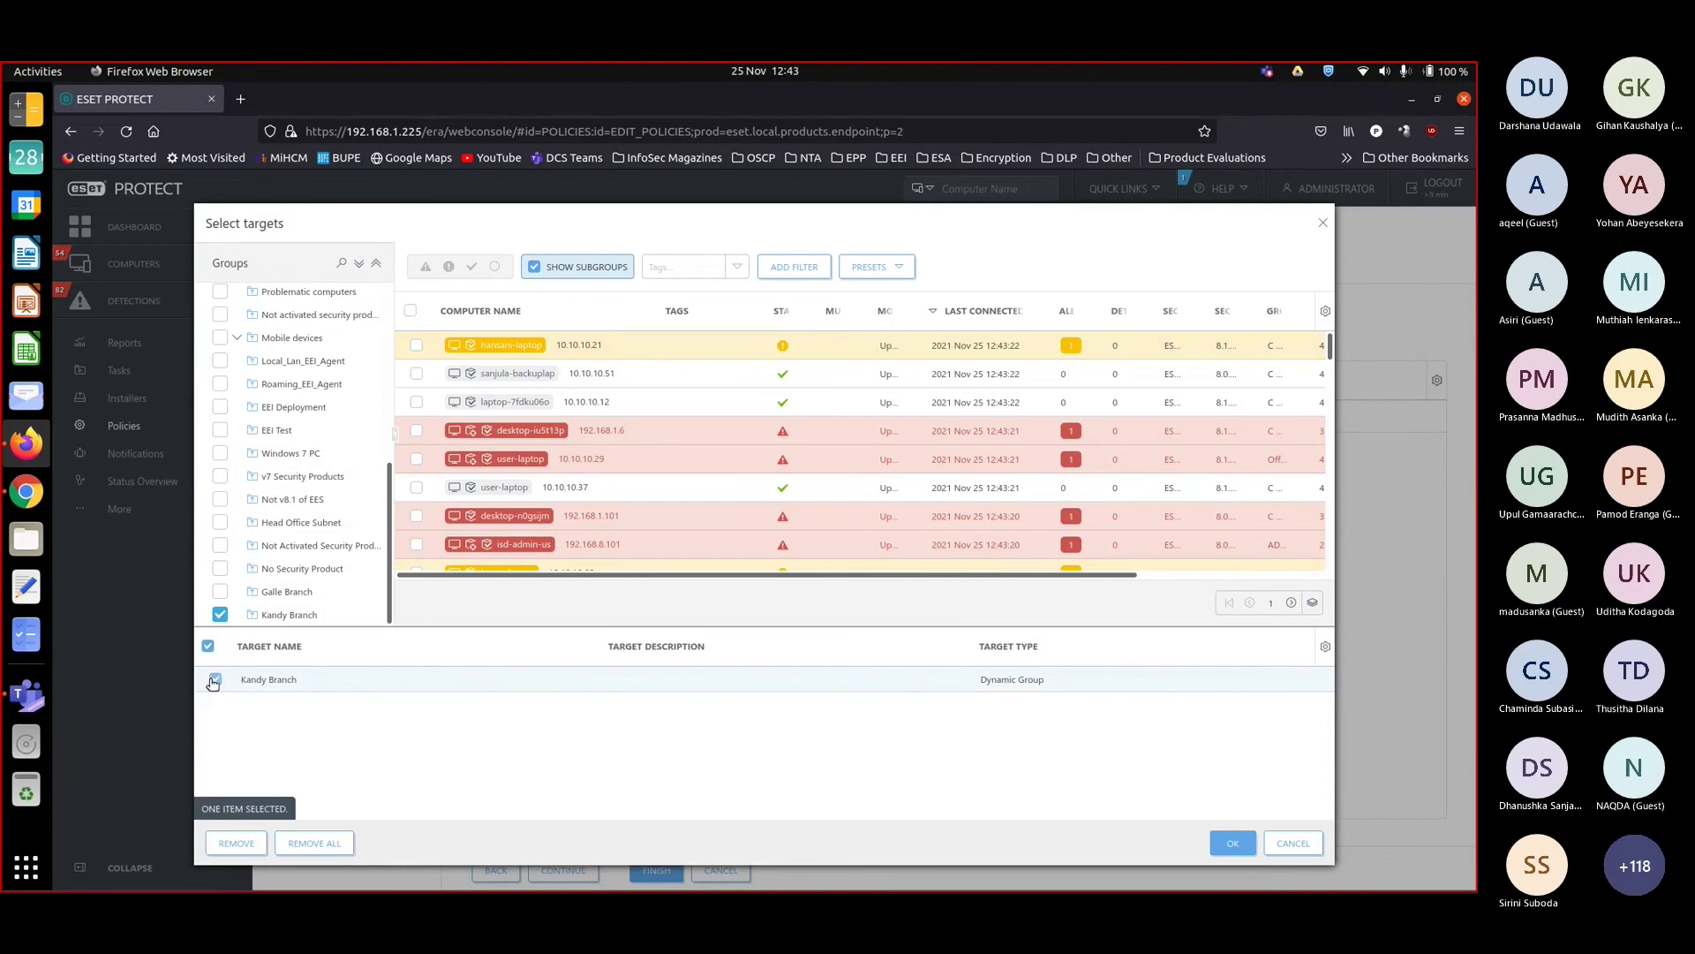
pyautogui.click(1234, 841)
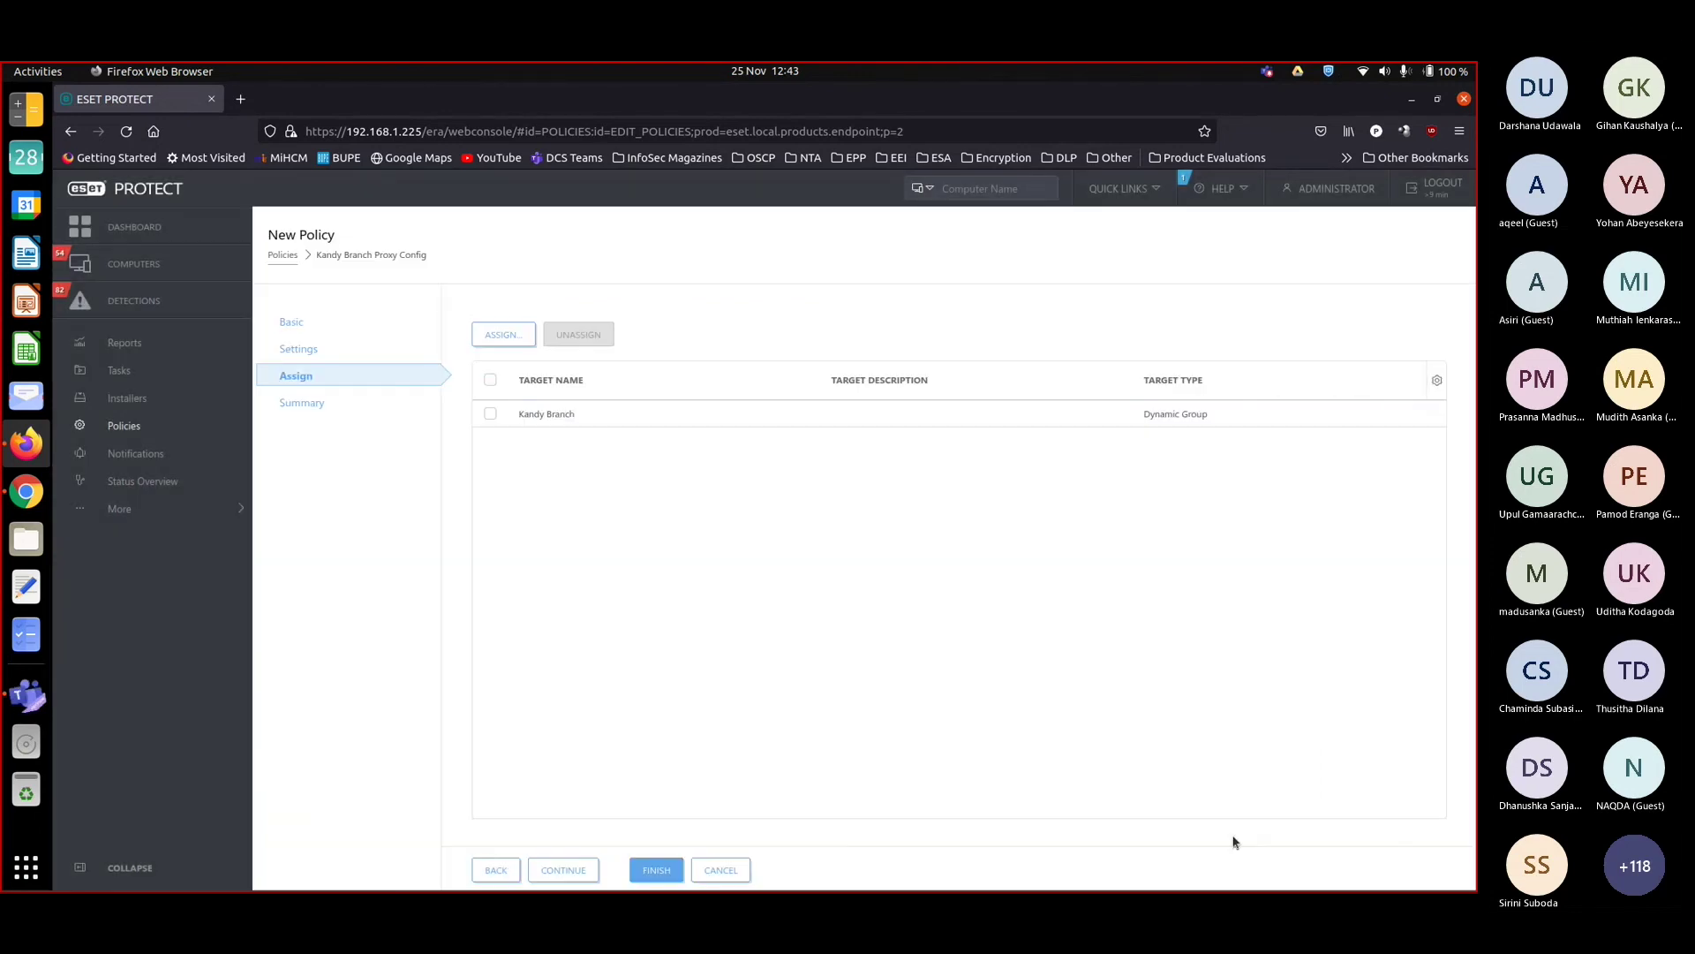
pyautogui.click(370, 408)
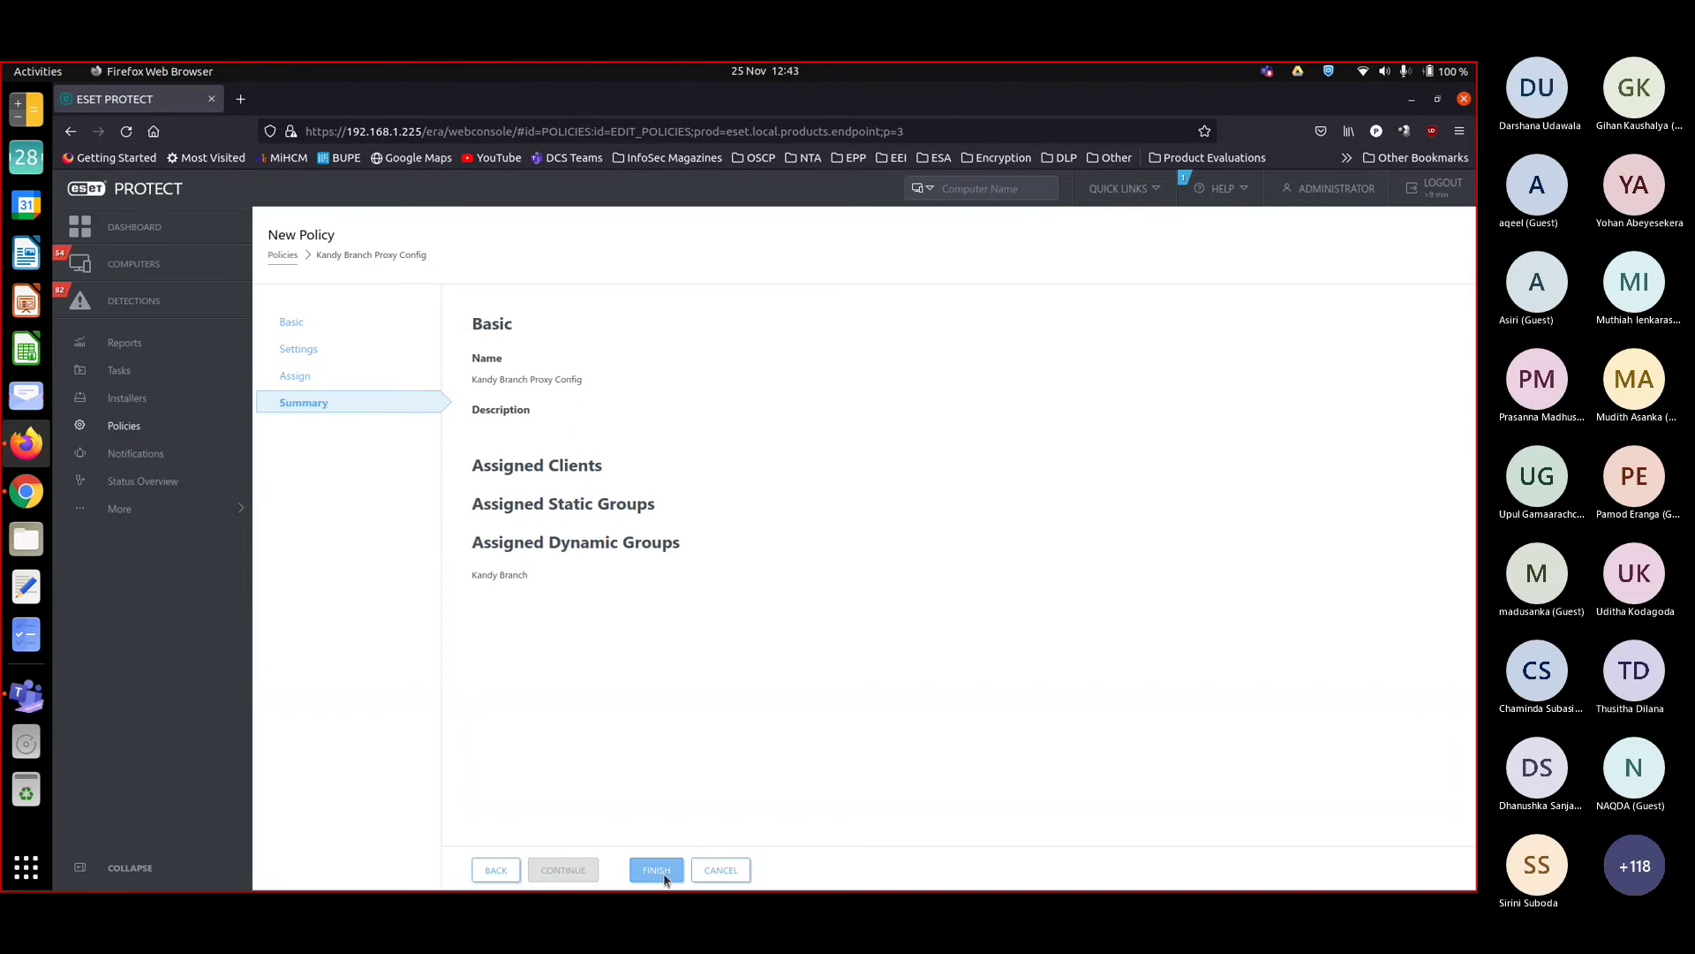
pyautogui.click(663, 876)
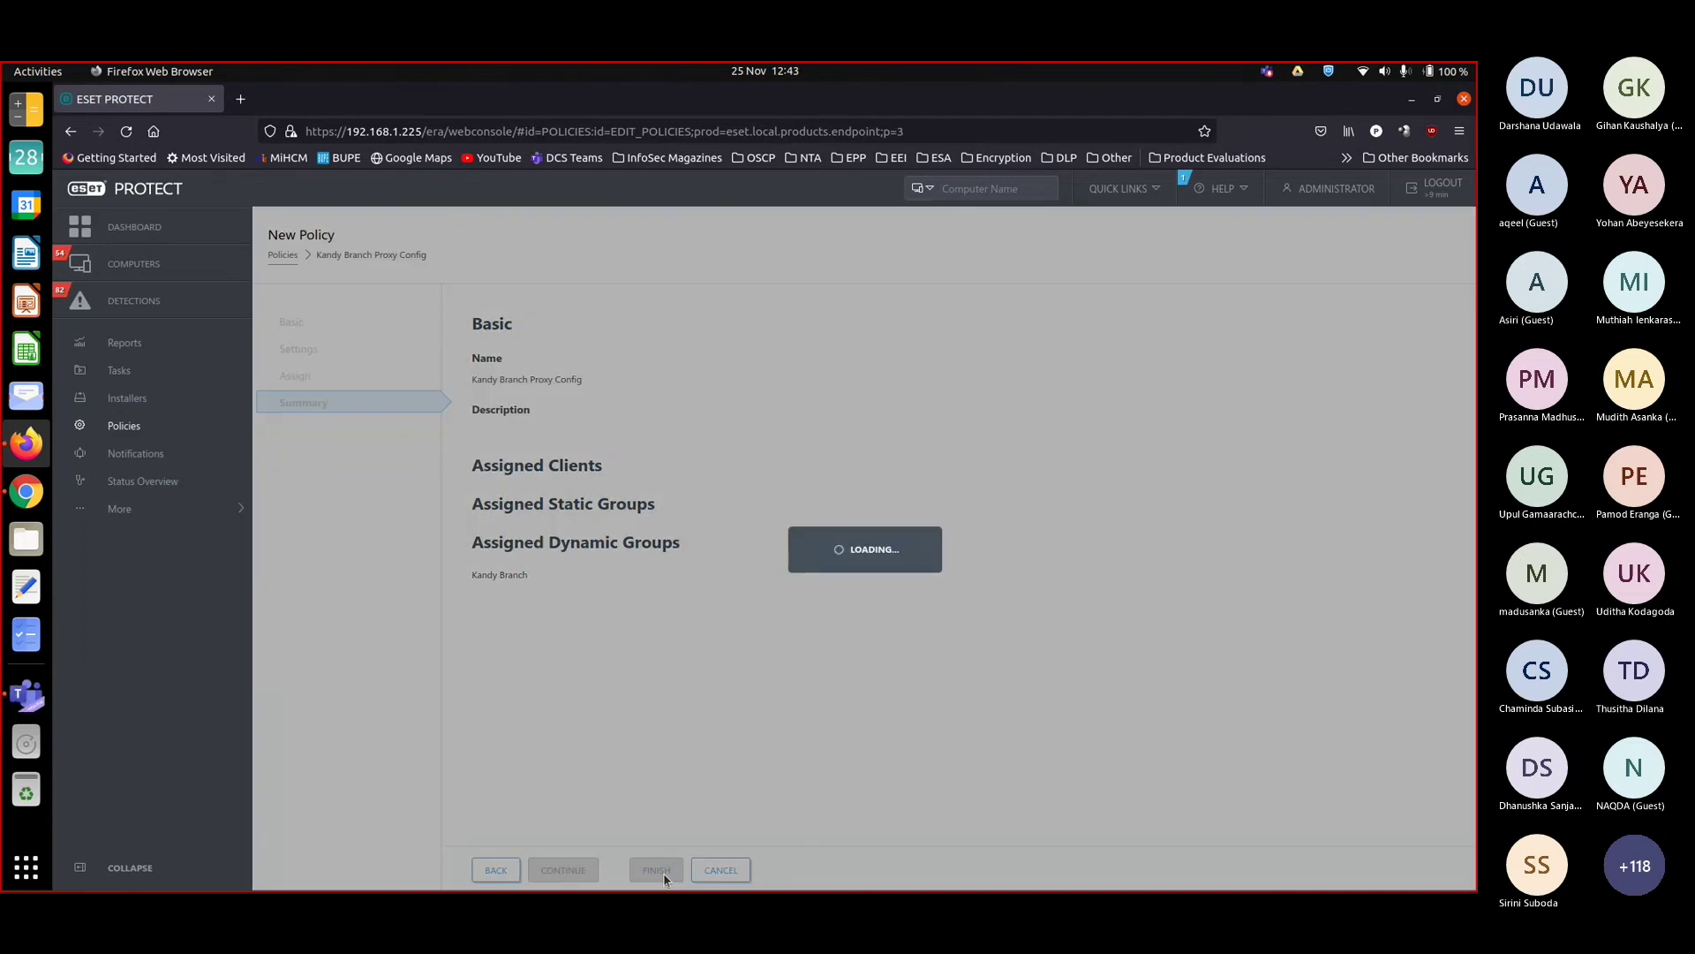